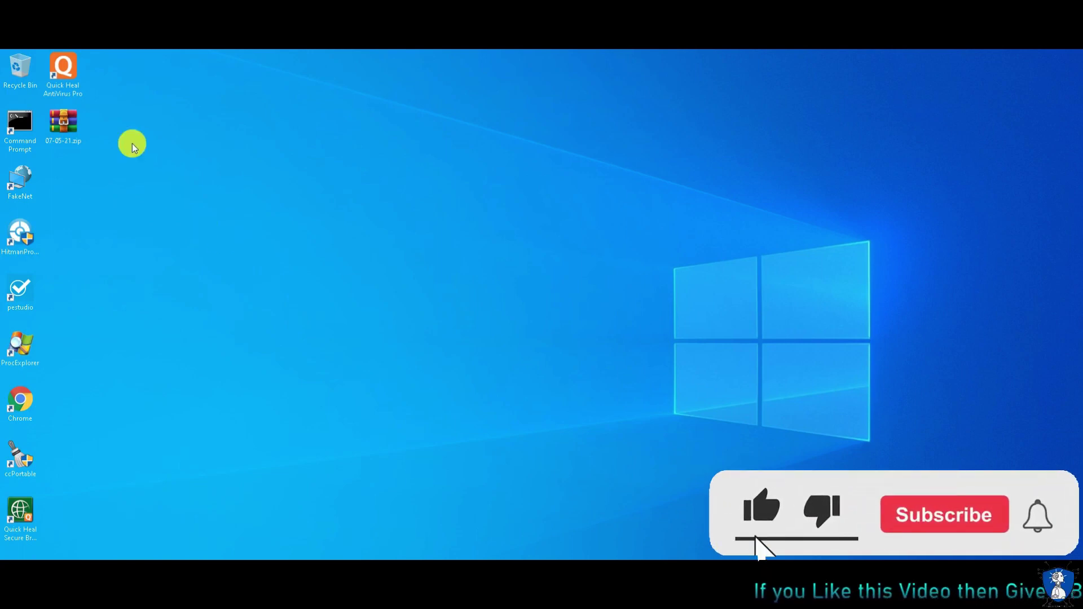
Open Quick Heal AntiVirus Pro from its desktop shortcut.
{"action": "right_click", "coordinate": [70, 81]}
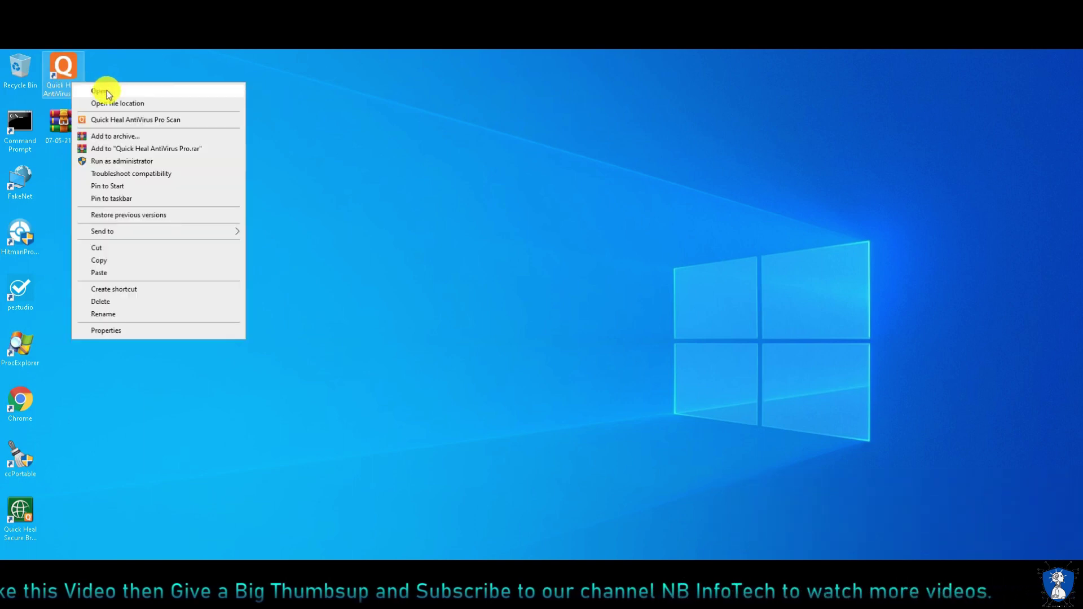
{"action": "left_click", "coordinate": [105, 90]}
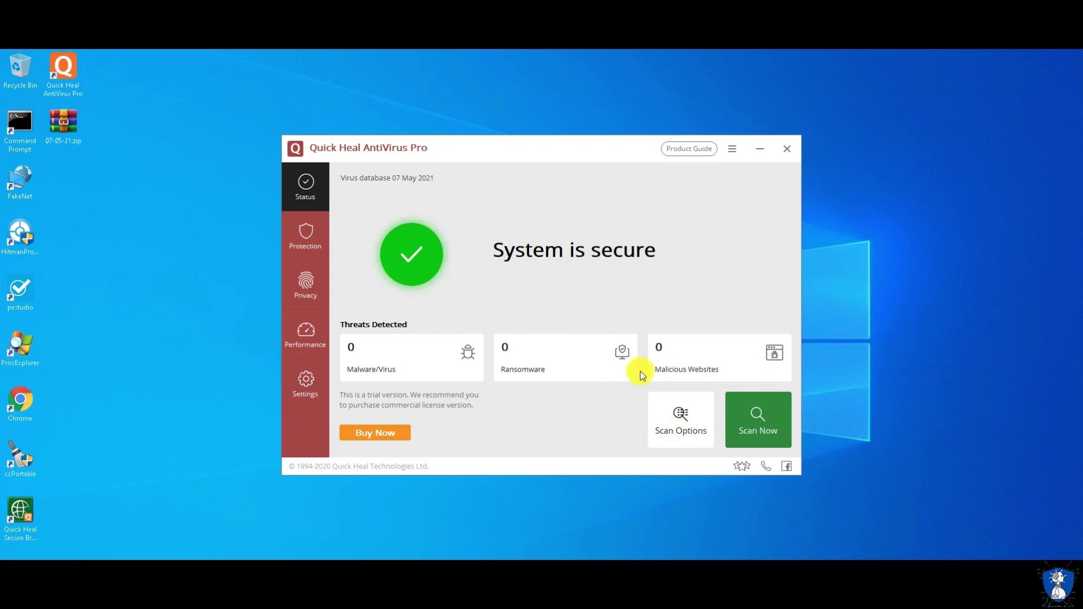
Start a quick scan and stop it before it completes.
{"action": "left_click", "coordinate": [681, 431]}
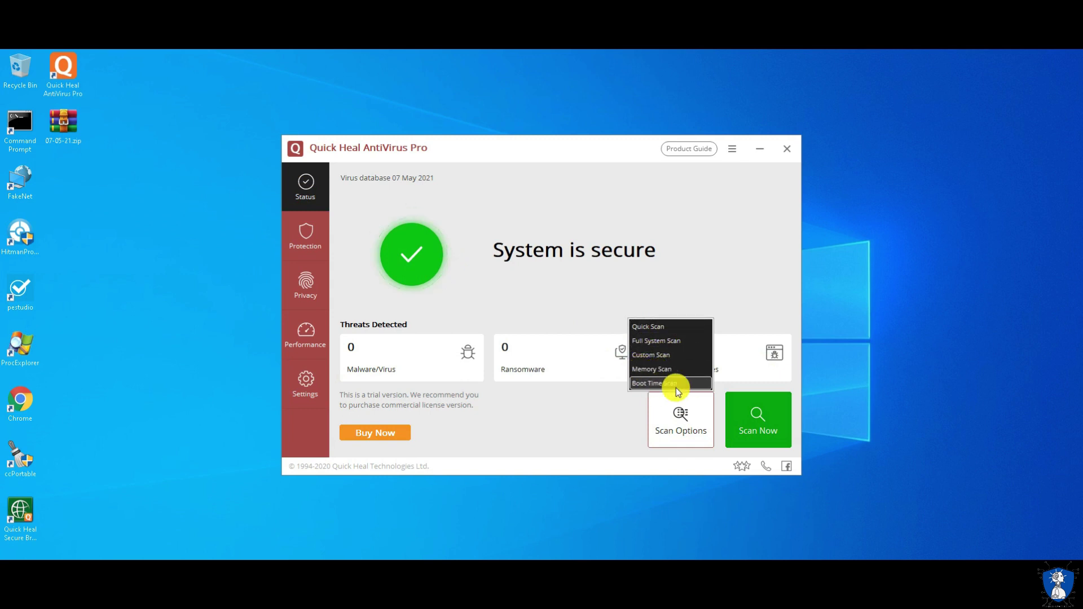
{"action": "left_click", "coordinate": [671, 328]}
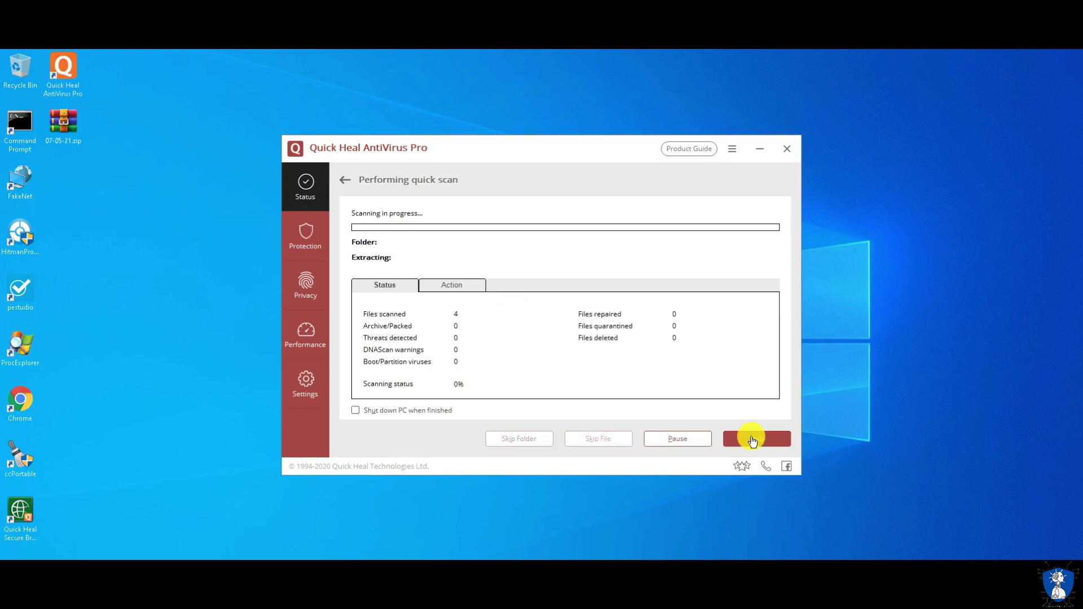
{"action": "left_click", "coordinate": [754, 438]}
{"action": "left_click", "coordinate": [536, 337]}
View the available Boot Time Scan modes and decline to set a boot time scan.
{"action": "left_click", "coordinate": [654, 431]}
{"action": "left_click", "coordinate": [665, 387]}
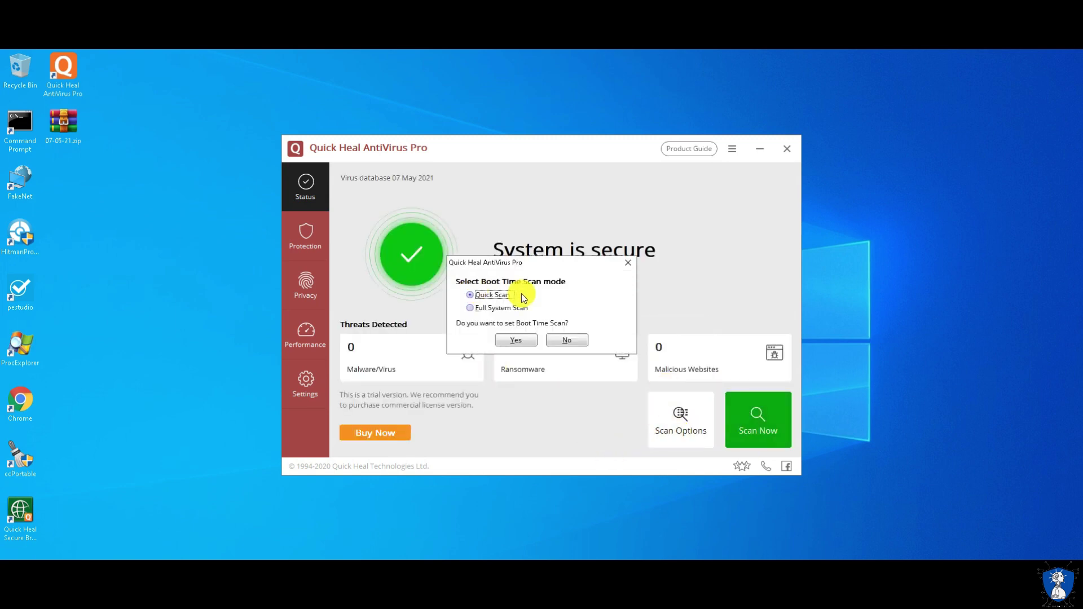
{"action": "left_click", "coordinate": [580, 339]}
Look at the Custom Scan setup and its option for adding scan items, and return to the status page.
{"action": "left_click", "coordinate": [658, 357]}
{"action": "left_click", "coordinate": [745, 243]}
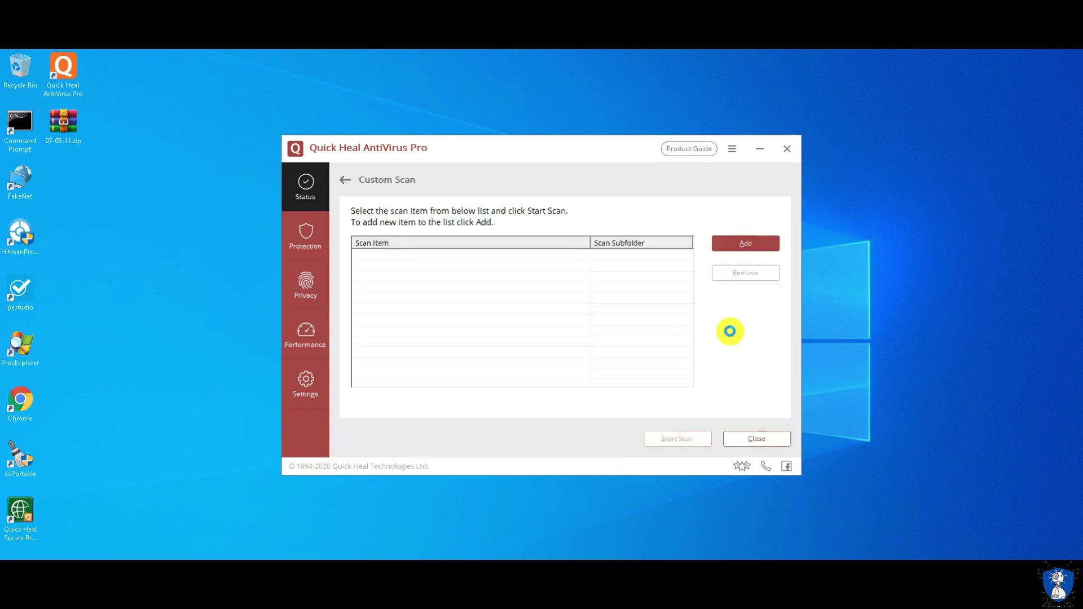
{"action": "left_click_drag", "start_coordinate": [632, 262], "coordinate": [632, 277]}
{"action": "left_click", "coordinate": [618, 396]}
{"action": "left_click", "coordinate": [345, 179]}
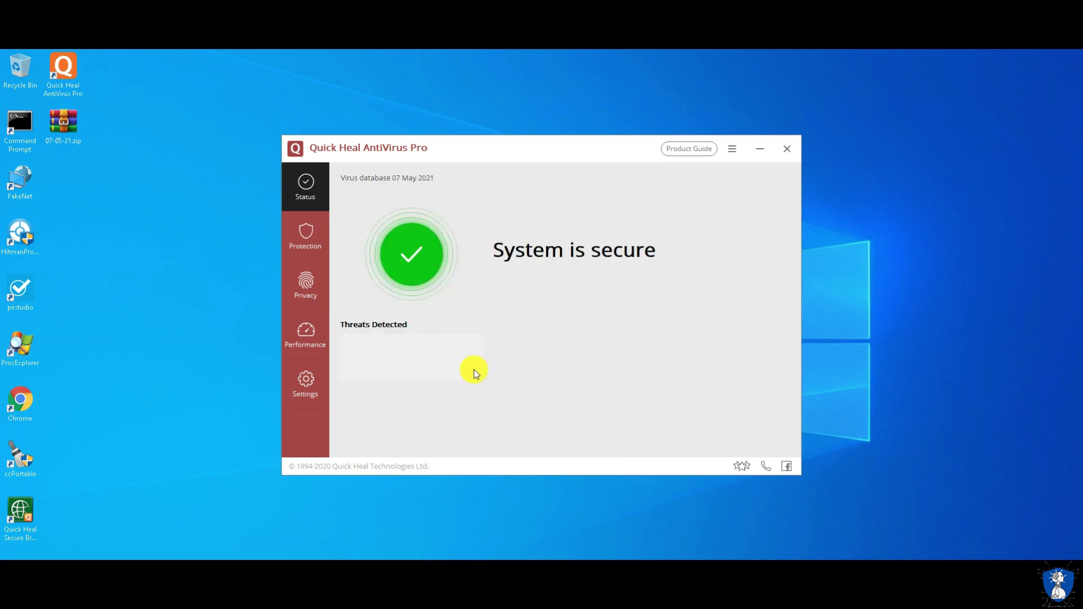
{"action": "left_click", "coordinate": [674, 431]}
{"action": "left_click", "coordinate": [531, 438]}
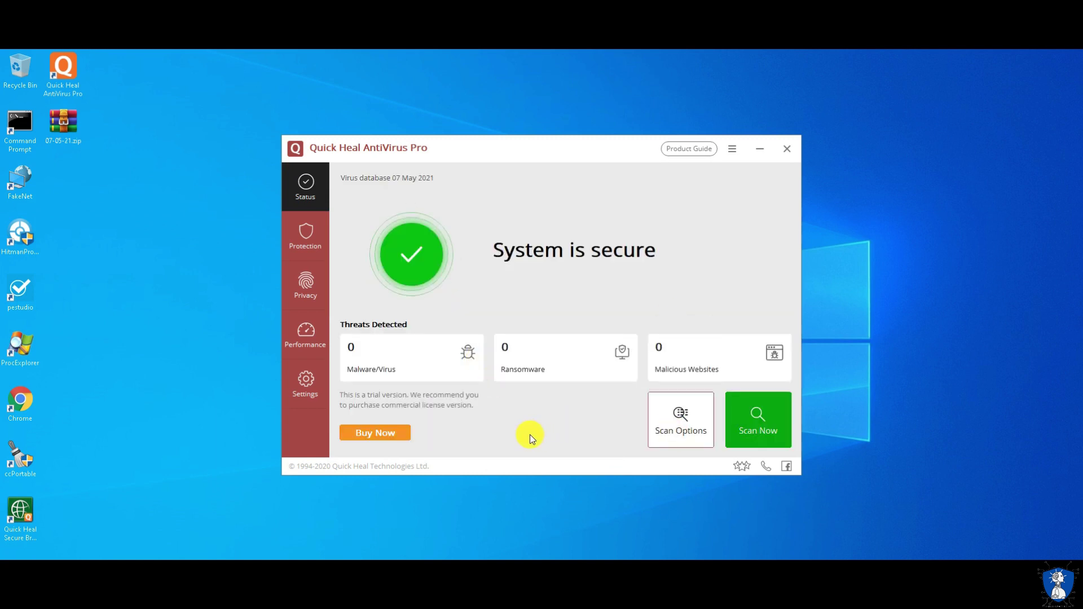
View the product version and trial details as well as the available support options.
{"action": "left_click", "coordinate": [731, 150]}
{"action": "left_click", "coordinate": [672, 231]}
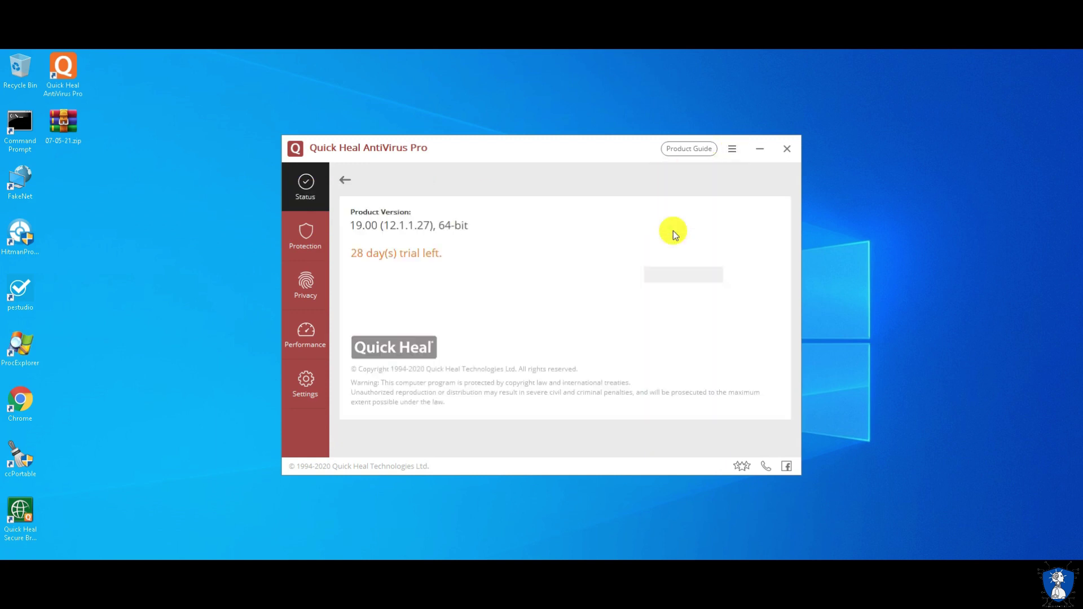
{"action": "left_click", "coordinate": [755, 440]}
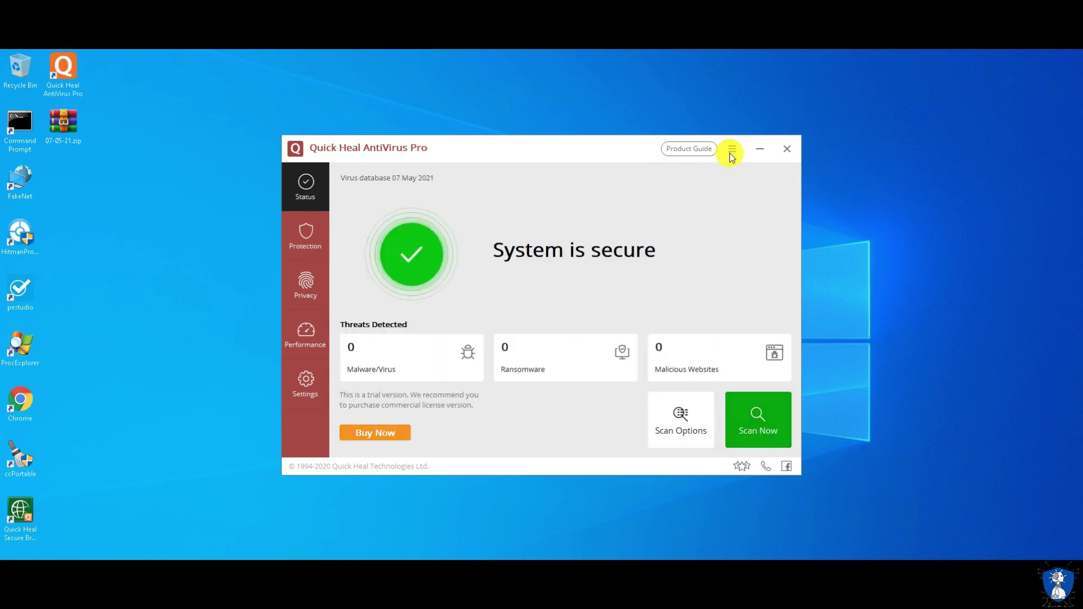
{"action": "left_click", "coordinate": [732, 149]}
{"action": "left_click", "coordinate": [674, 214]}
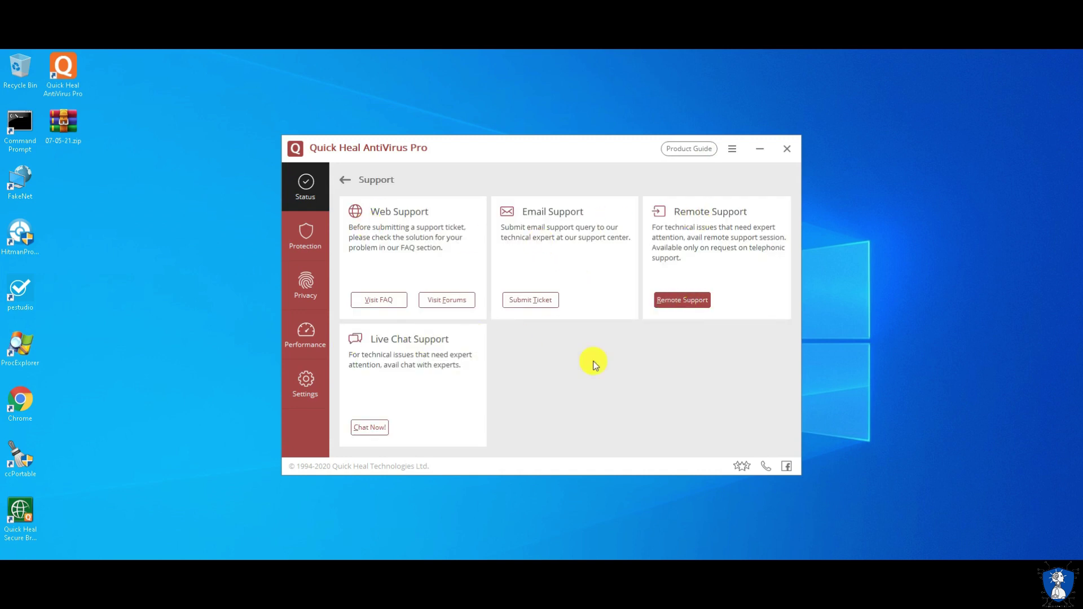
{"action": "left_click", "coordinate": [345, 179]}
Examine the Ransomware Protection settings, including the options for excluding a new file or folder, without adding an exclusion.
{"action": "left_click", "coordinate": [311, 233]}
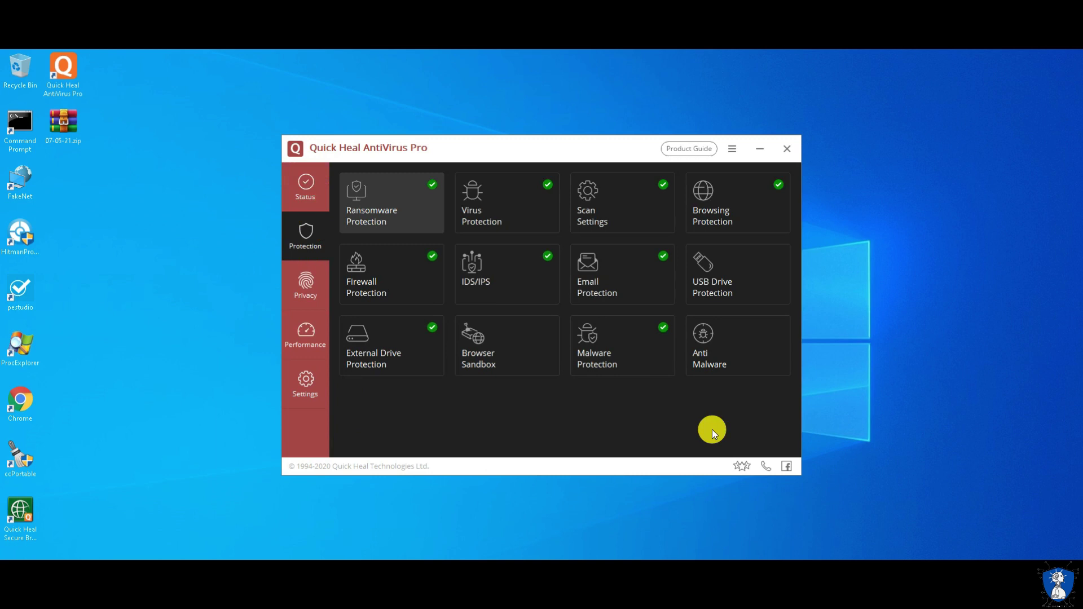
{"action": "left_click", "coordinate": [367, 217]}
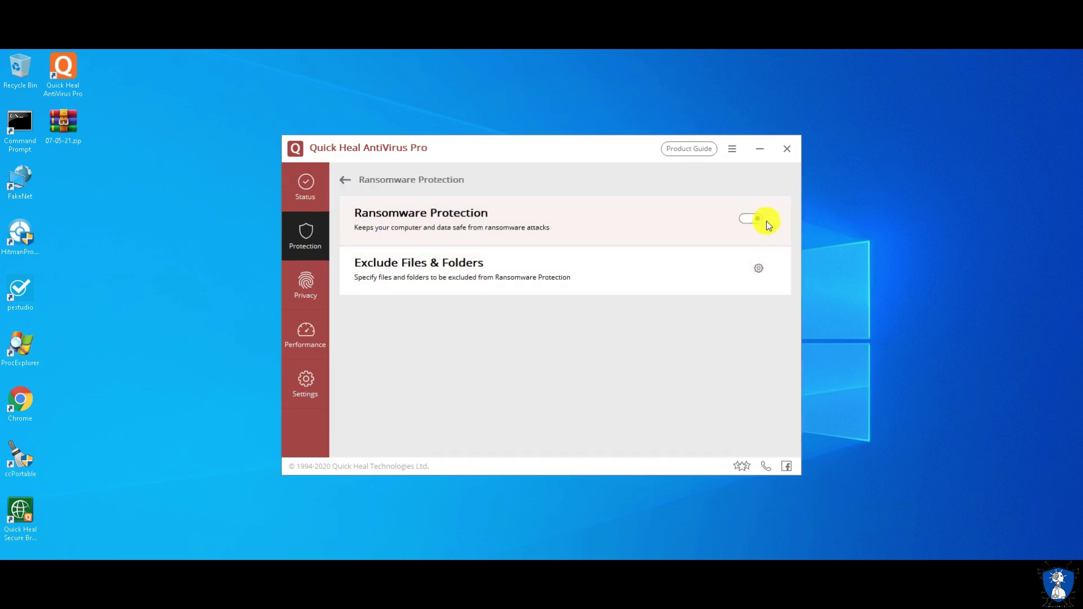
{"action": "left_click", "coordinate": [758, 268]}
{"action": "left_click", "coordinate": [587, 400]}
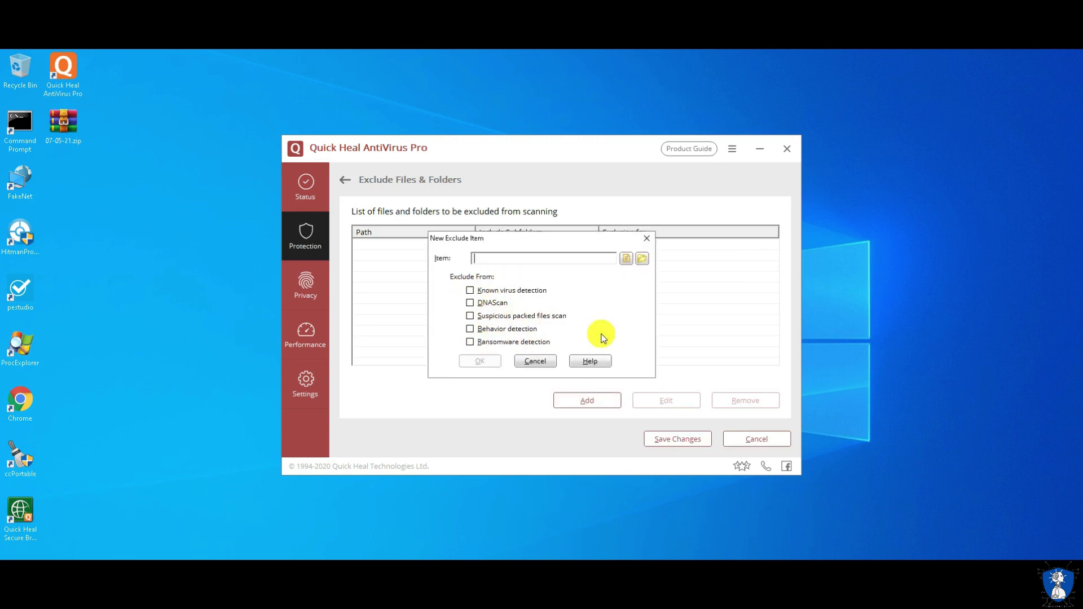
{"action": "left_click", "coordinate": [543, 361]}
{"action": "left_click", "coordinate": [349, 188]}
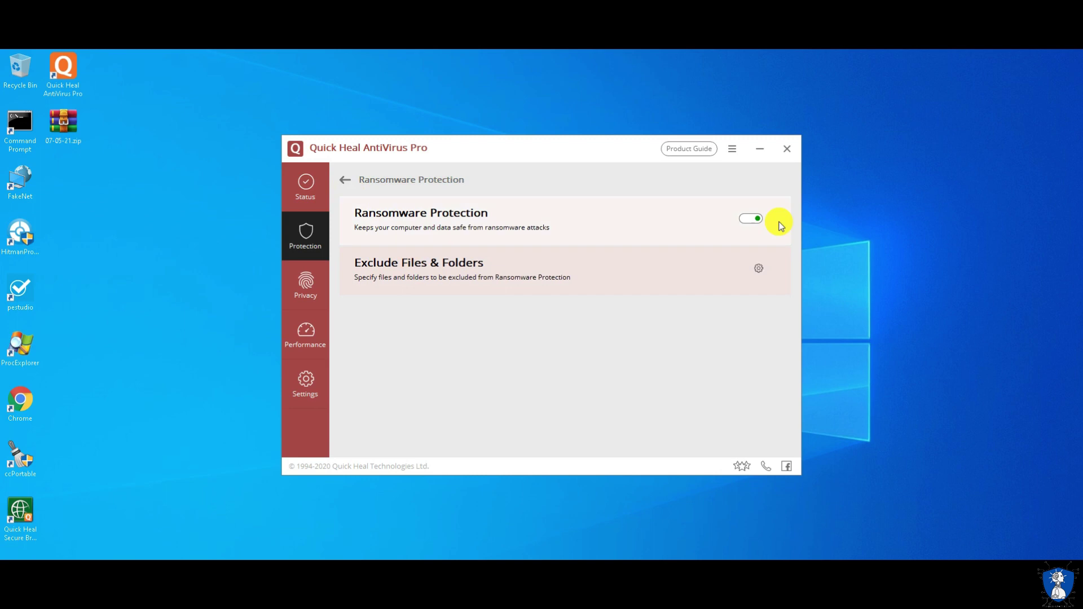
{"action": "left_click", "coordinate": [345, 180]}
Review the Virus Protection settings for the action performed when a virus is found.
{"action": "left_click", "coordinate": [510, 211]}
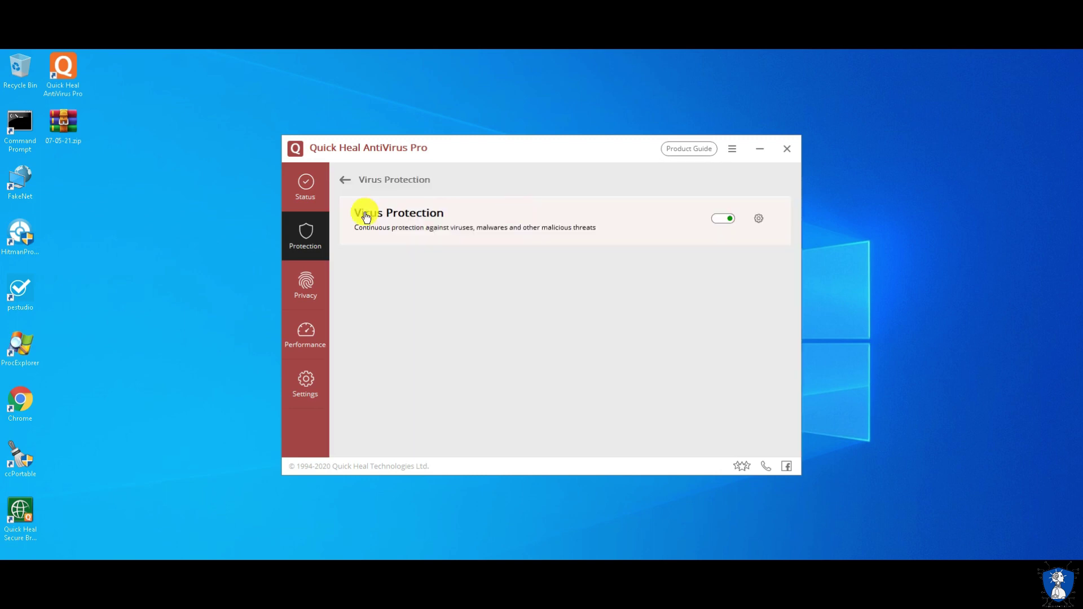
{"action": "left_click", "coordinate": [759, 218]}
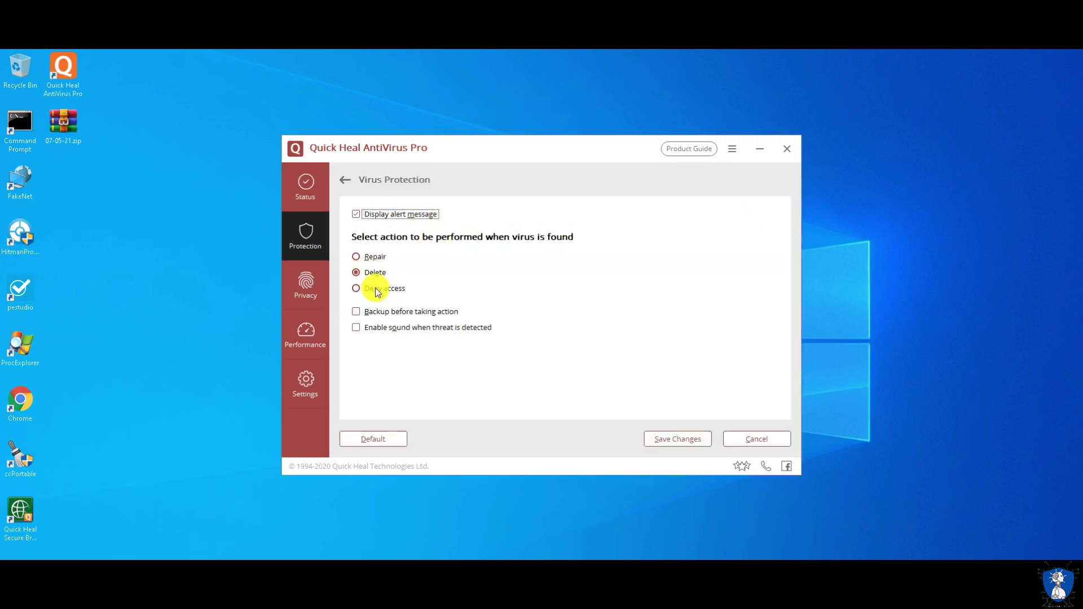
{"action": "left_click", "coordinate": [345, 180]}
{"action": "left_click", "coordinate": [344, 178]}
Examine the Scan Settings list and the options of its first entries, including Advance DNAScan.
{"action": "left_click", "coordinate": [615, 214]}
{"action": "scroll", "coordinate": [449, 275], "scroll_direction": "down", "scroll_amount": 3}
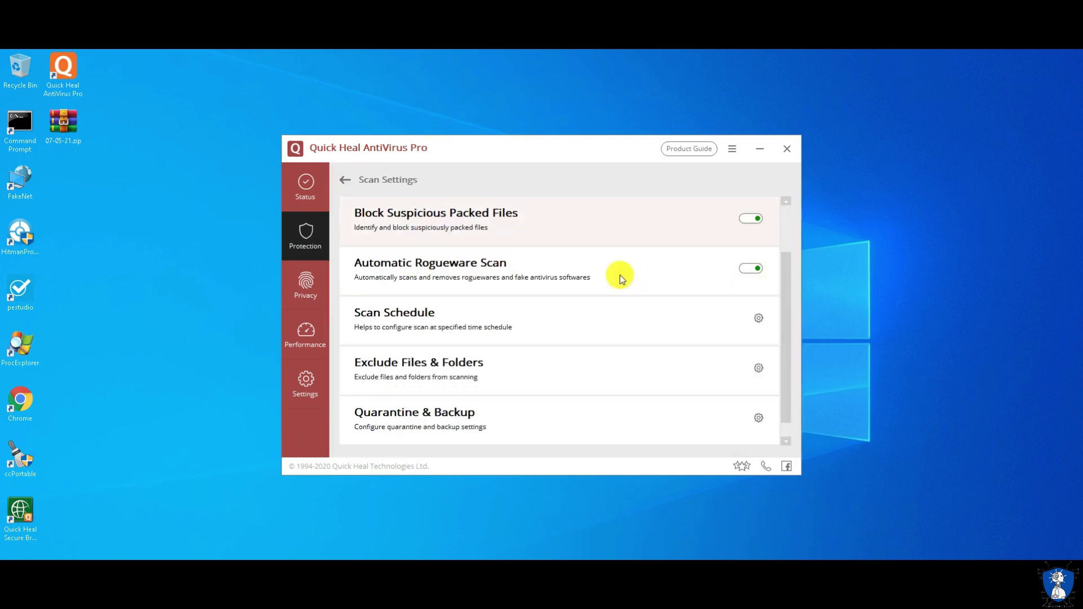
{"action": "scroll", "coordinate": [700, 355], "scroll_direction": "up", "scroll_amount": 3}
{"action": "left_click", "coordinate": [759, 218]}
{"action": "left_click", "coordinate": [345, 179]}
{"action": "left_click", "coordinate": [759, 270]}
{"action": "left_click", "coordinate": [346, 179]}
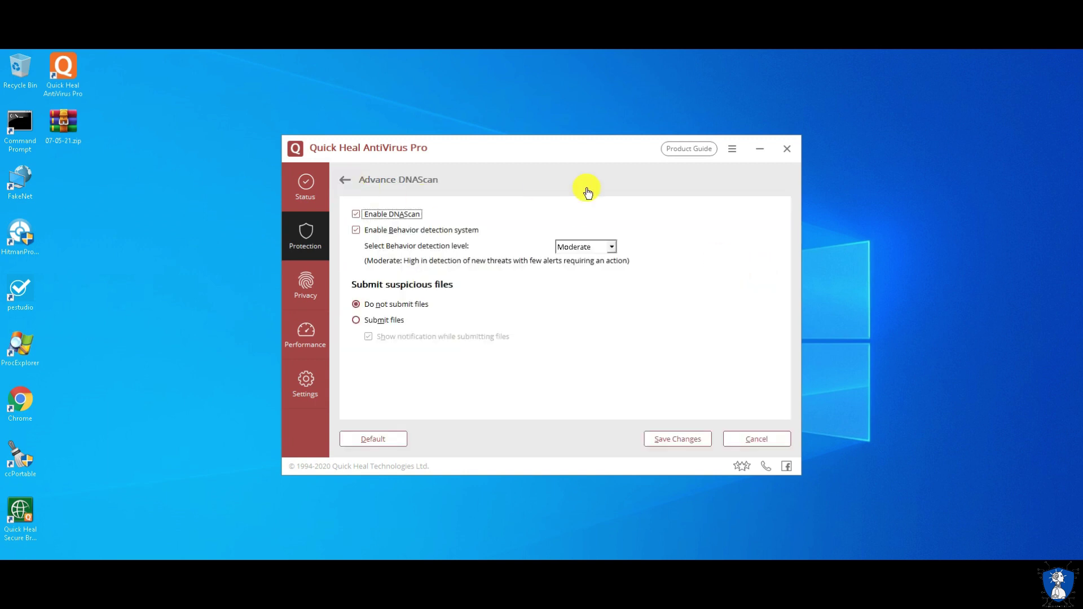
View the Scan Schedule settings and the form for a new schedule without creating one.
{"action": "scroll", "coordinate": [679, 350], "scroll_direction": "down", "scroll_amount": 1}
{"action": "left_click", "coordinate": [757, 369]}
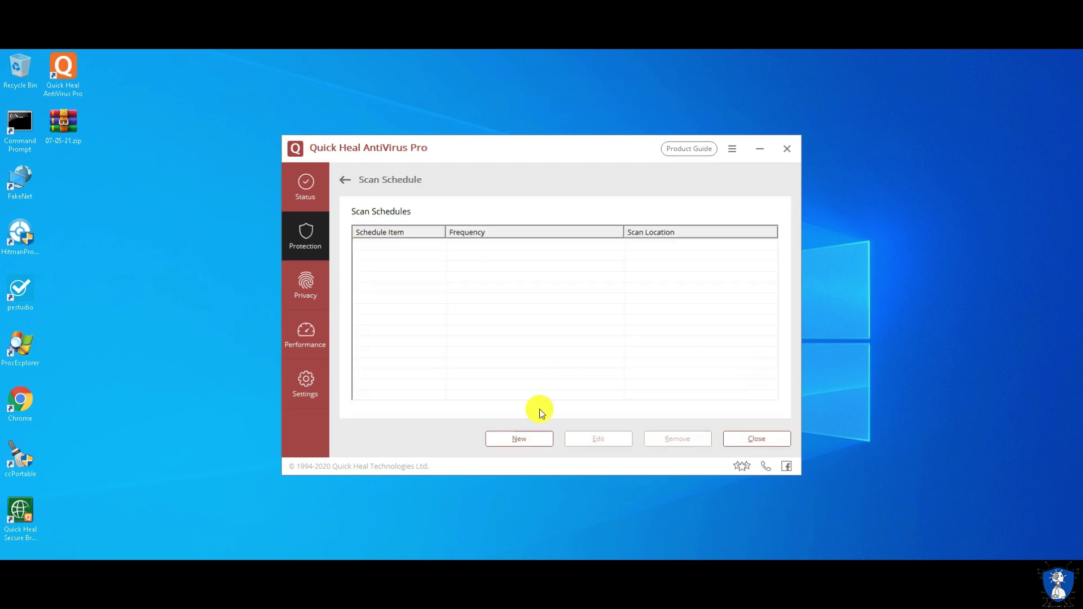
{"action": "left_click", "coordinate": [519, 438]}
{"action": "left_click", "coordinate": [683, 412]}
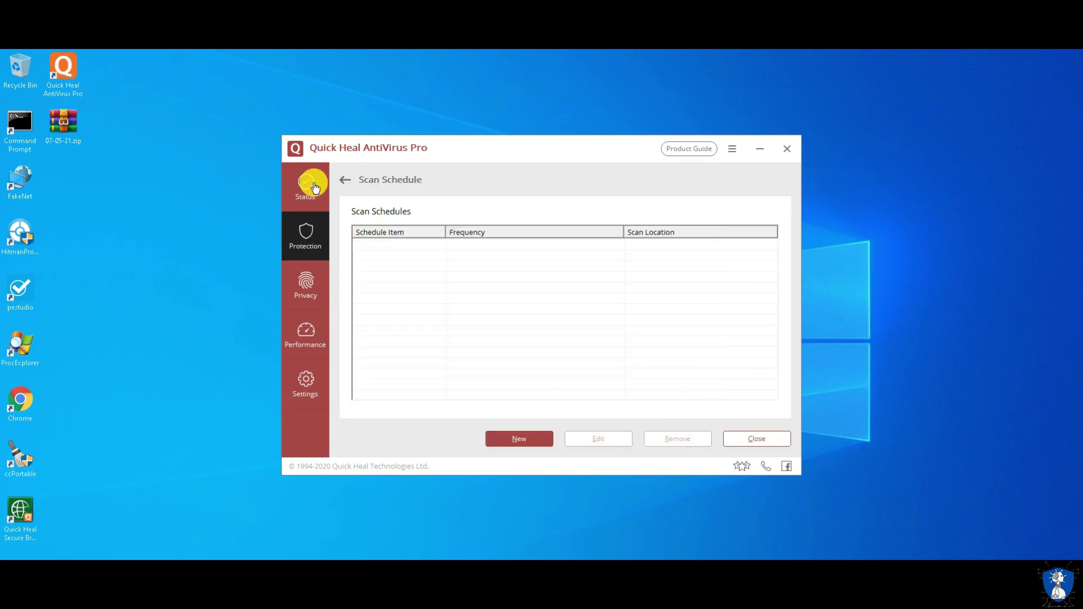
{"action": "left_click", "coordinate": [345, 179]}
Check the scan exclusions list for files and folders and its new-item dialog without adding an entry.
{"action": "left_click", "coordinate": [758, 420]}
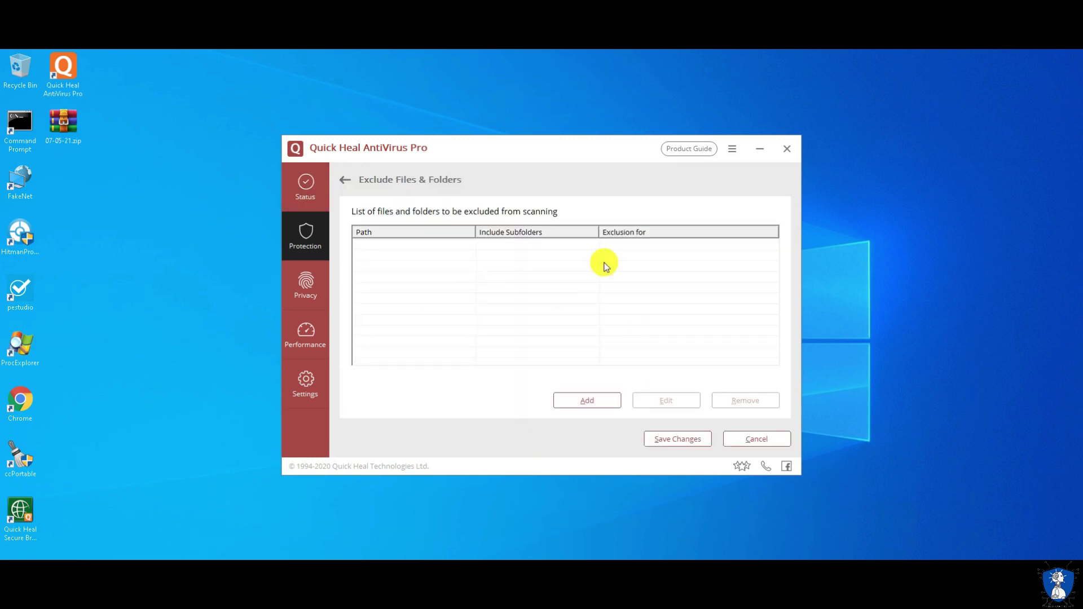
{"action": "left_click", "coordinate": [595, 402]}
{"action": "left_click", "coordinate": [546, 362]}
{"action": "left_click", "coordinate": [345, 180]}
Review the Quarantine & Backup settings.
{"action": "scroll", "coordinate": [665, 357], "scroll_direction": "down", "scroll_amount": 1}
{"action": "left_click", "coordinate": [759, 368]}
{"action": "left_click", "coordinate": [562, 211]}
{"action": "left_click", "coordinate": [562, 211]}
{"action": "left_click", "coordinate": [345, 180]}
View the dialog for excluding file extensions from Virus Protection, and check the Browsing Protection setting.
{"action": "left_click", "coordinate": [759, 417]}
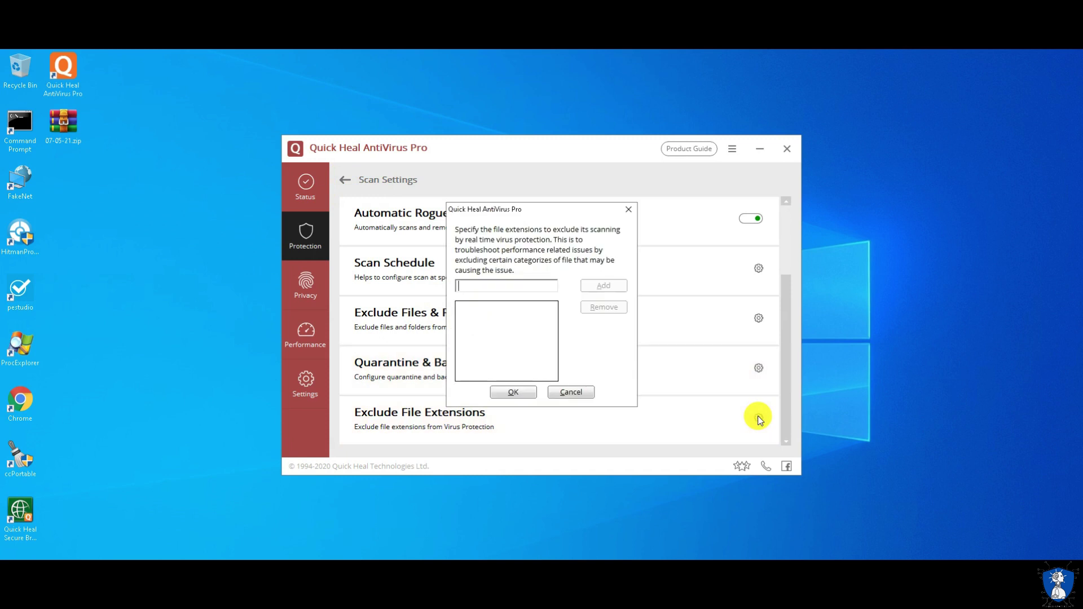
{"action": "left_click", "coordinate": [580, 389]}
{"action": "left_click", "coordinate": [345, 179]}
{"action": "left_click", "coordinate": [730, 220]}
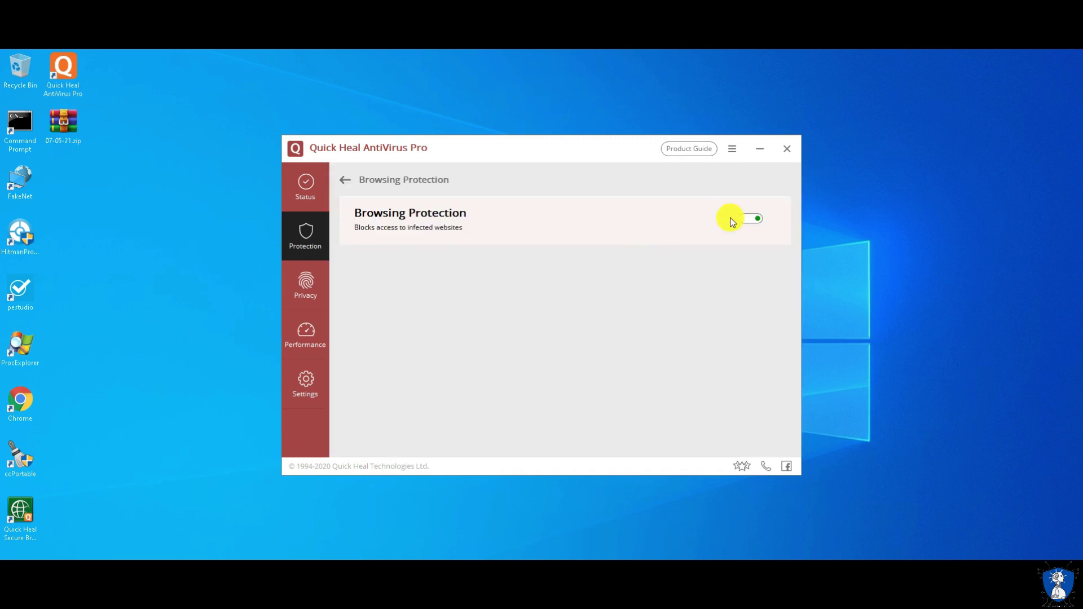
{"action": "left_click", "coordinate": [345, 179]}
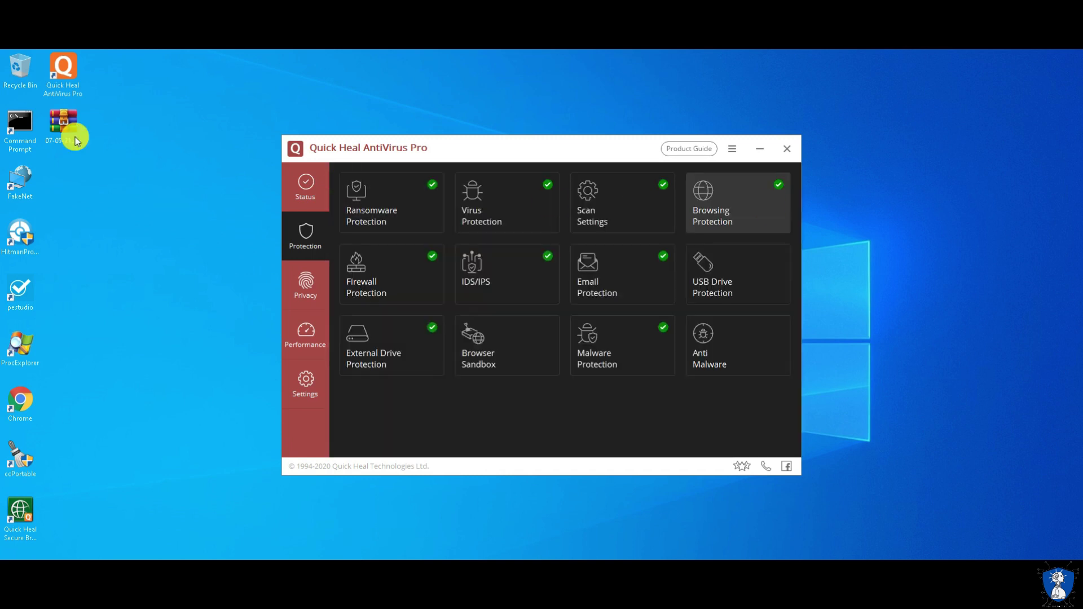
Switch to Quick Heal Secure Browser, view its window maximized and restored, and close it.
{"action": "right_click", "coordinate": [22, 508]}
{"action": "left_click", "coordinate": [43, 256]}
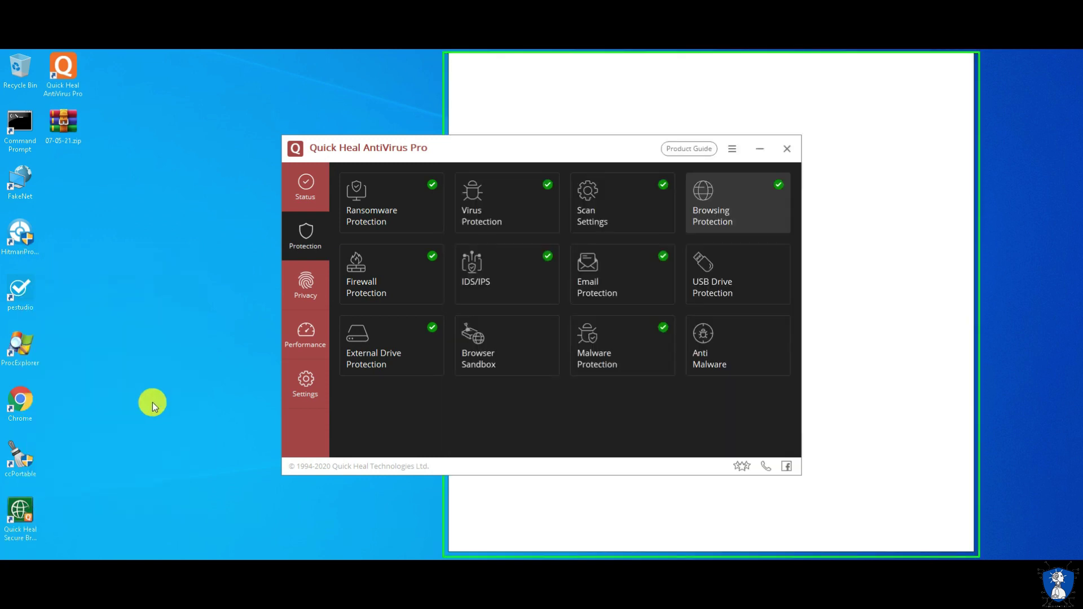
{"action": "left_click", "coordinate": [760, 148]}
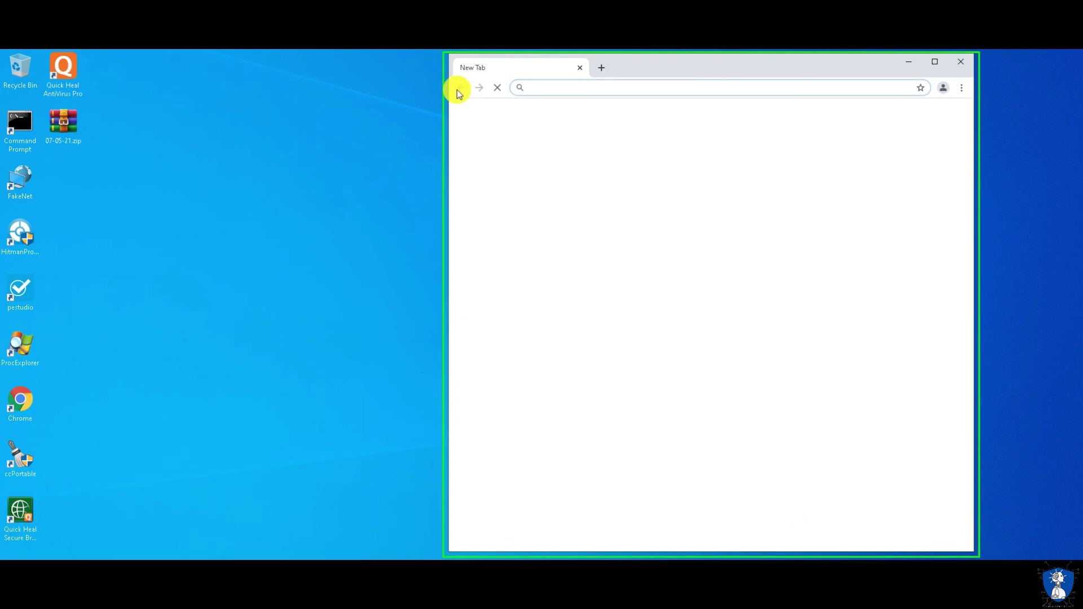
{"action": "left_click", "coordinate": [935, 63]}
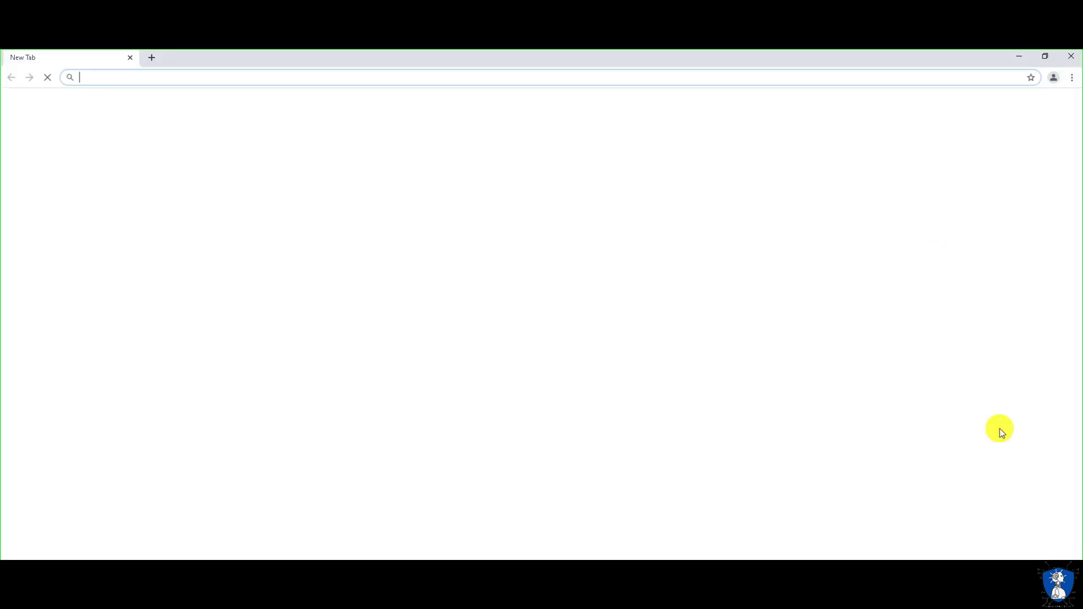
{"action": "left_click", "coordinate": [1046, 56]}
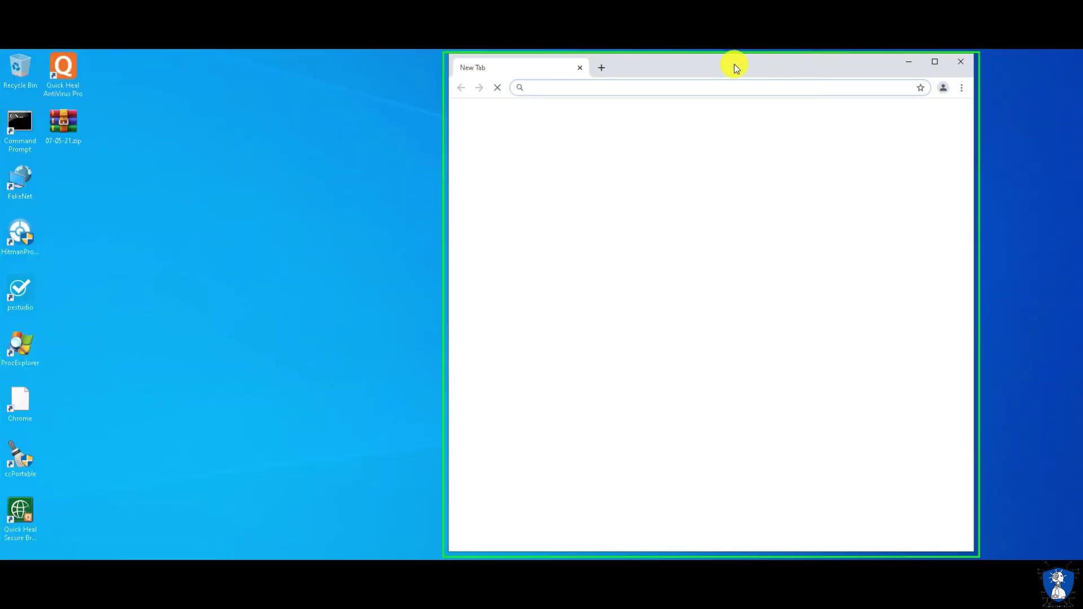
{"action": "left_click", "coordinate": [959, 62]}
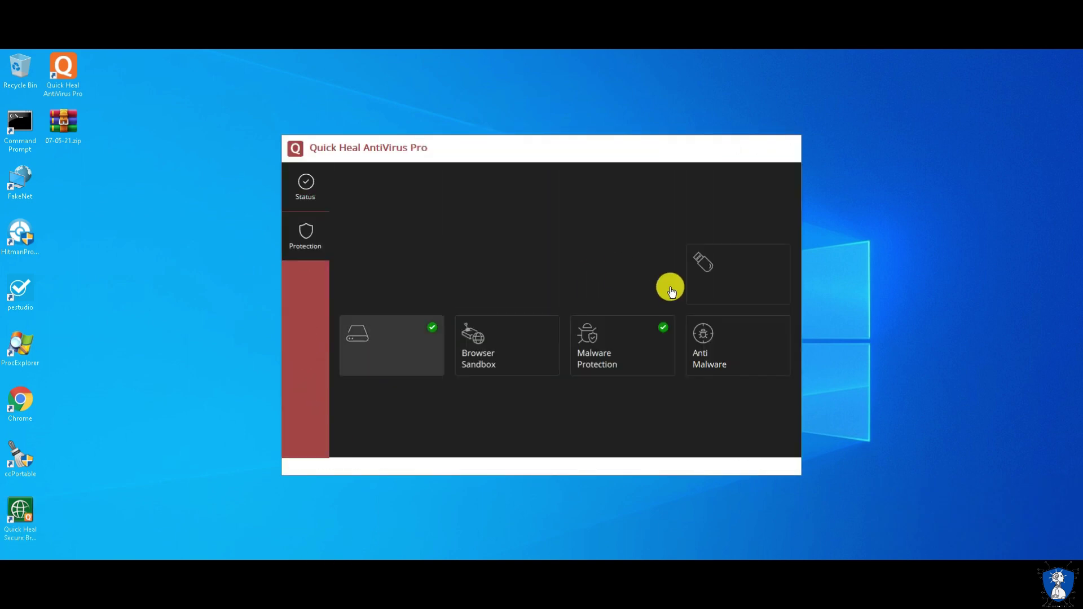
Open the program rules of Firewall Protection and look at how to add a program.
{"action": "left_click", "coordinate": [375, 273]}
{"action": "left_click", "coordinate": [758, 218]}
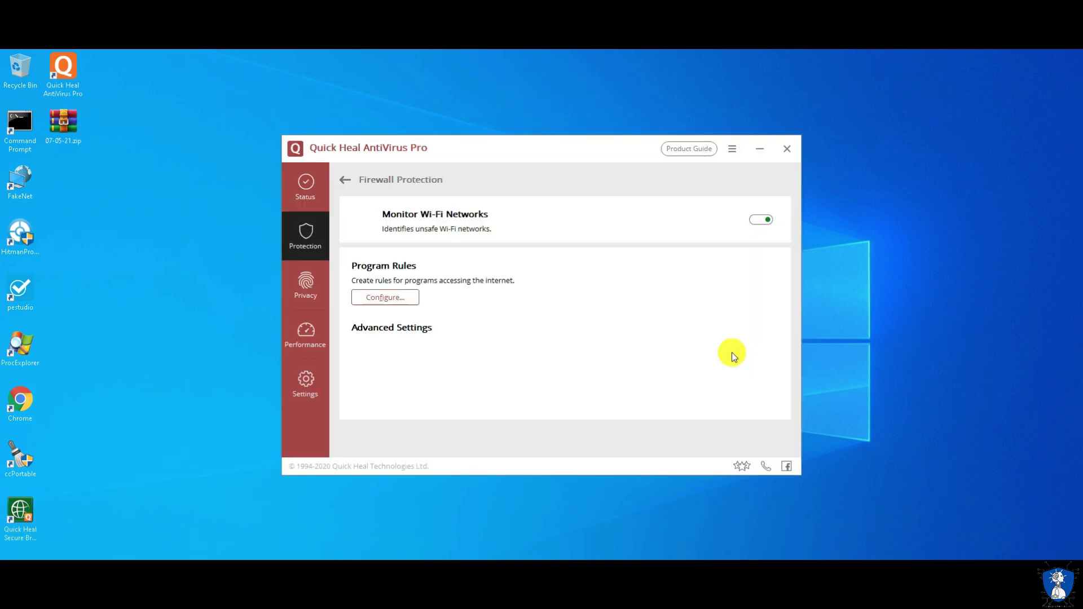
{"action": "left_click", "coordinate": [394, 299]}
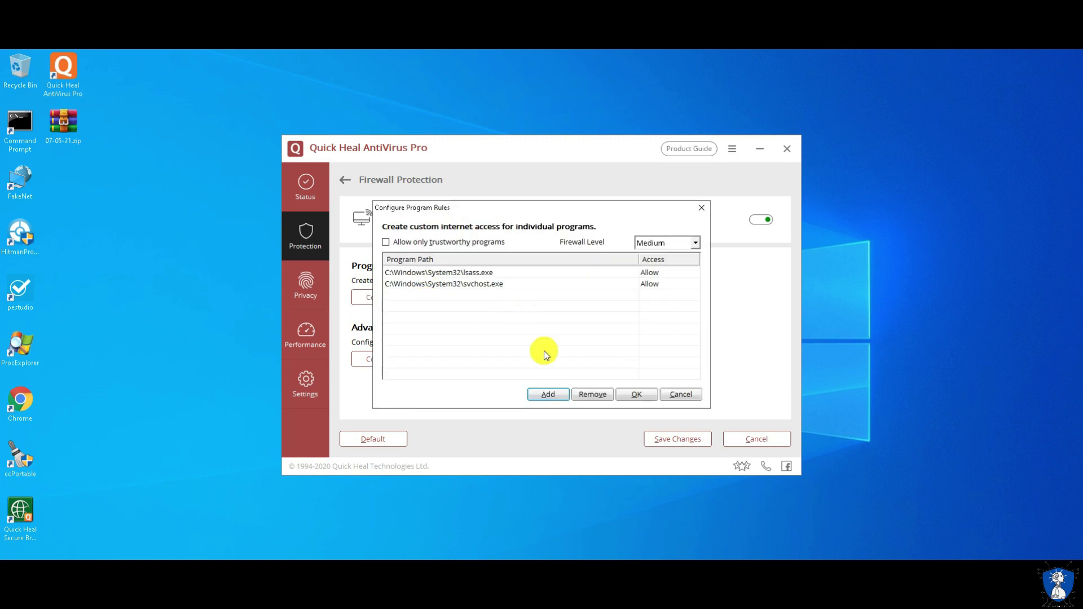
{"action": "left_click", "coordinate": [548, 394]}
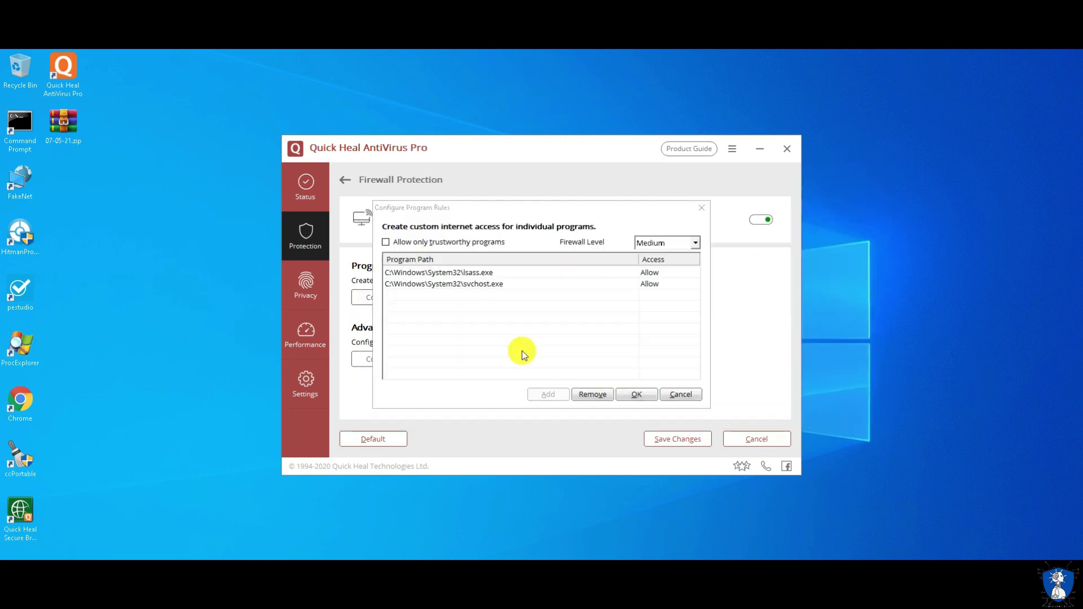
Try the Low firewall level in the program rules and discard the change.
{"action": "left_click", "coordinate": [696, 243]}
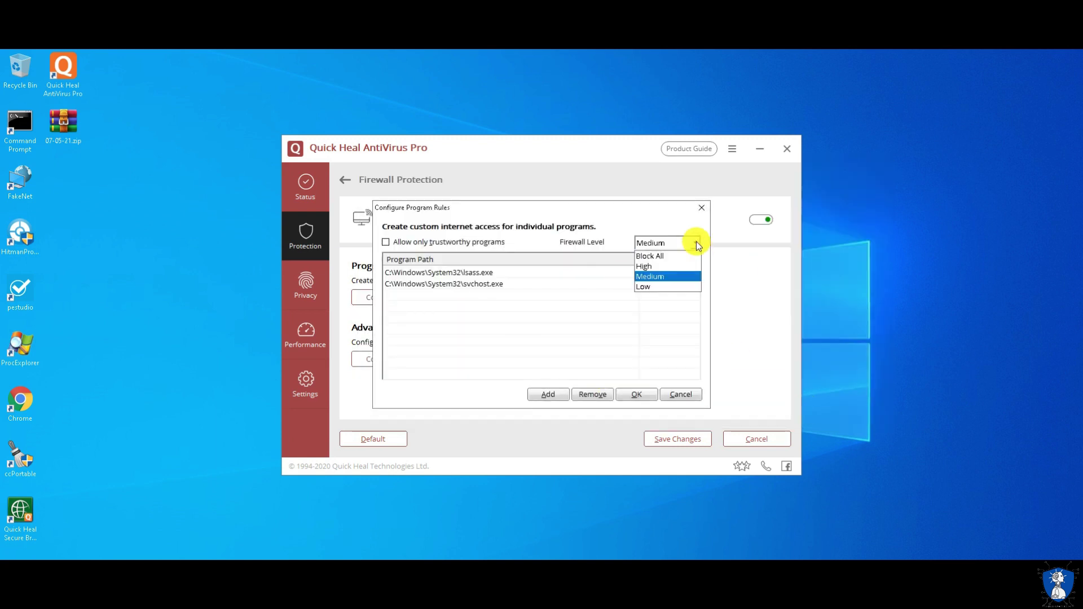
{"action": "left_click", "coordinate": [659, 287]}
{"action": "left_click", "coordinate": [680, 395]}
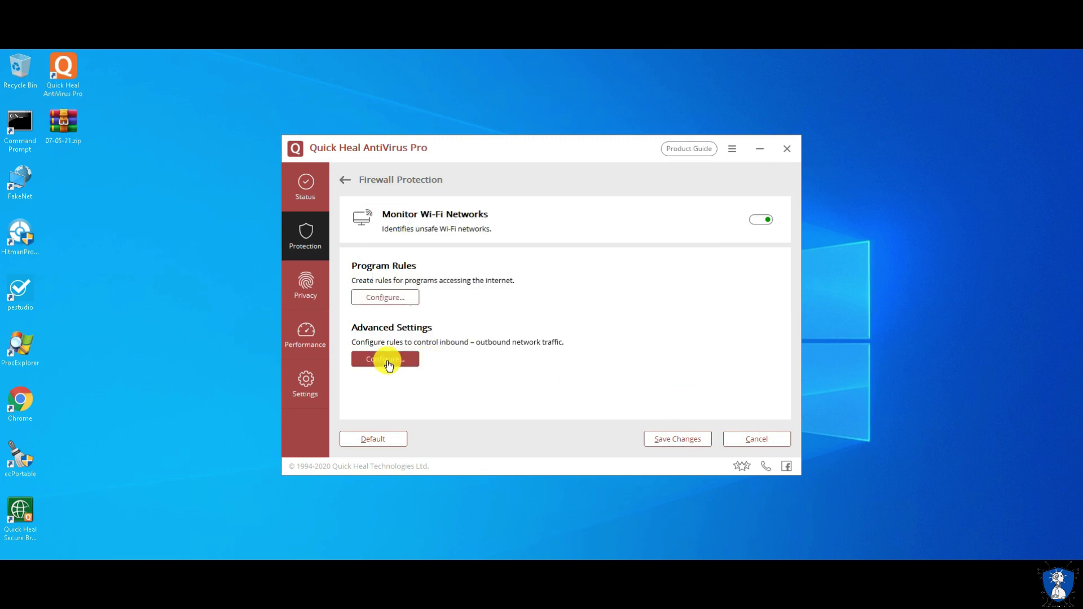
View the Advanced Settings of Firewall Protection, cancel them, and check the IDS/IPS page.
{"action": "left_click", "coordinate": [387, 359]}
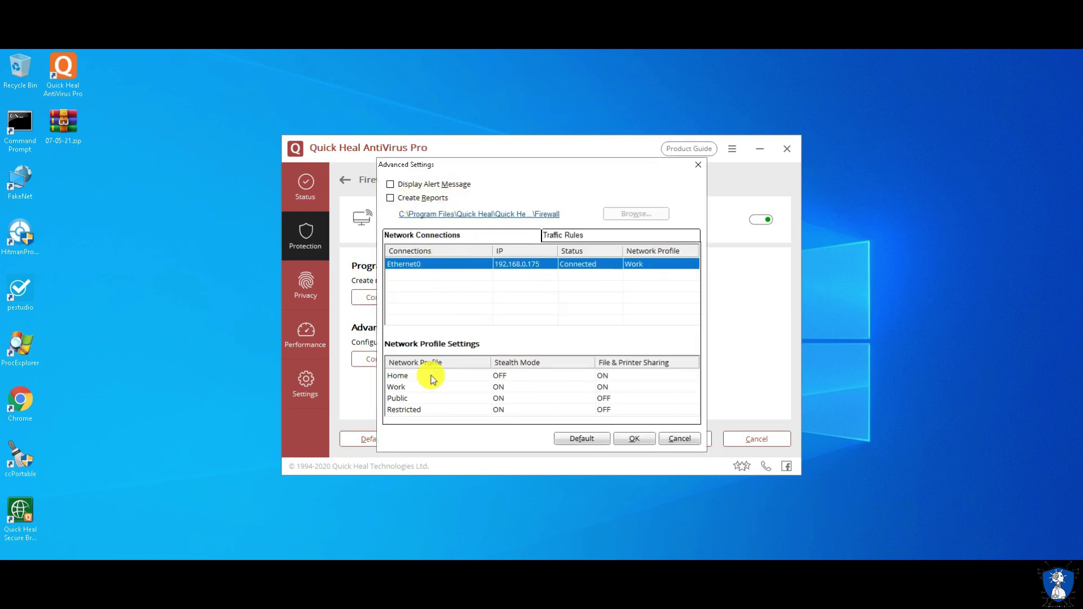
{"action": "left_click", "coordinate": [679, 438]}
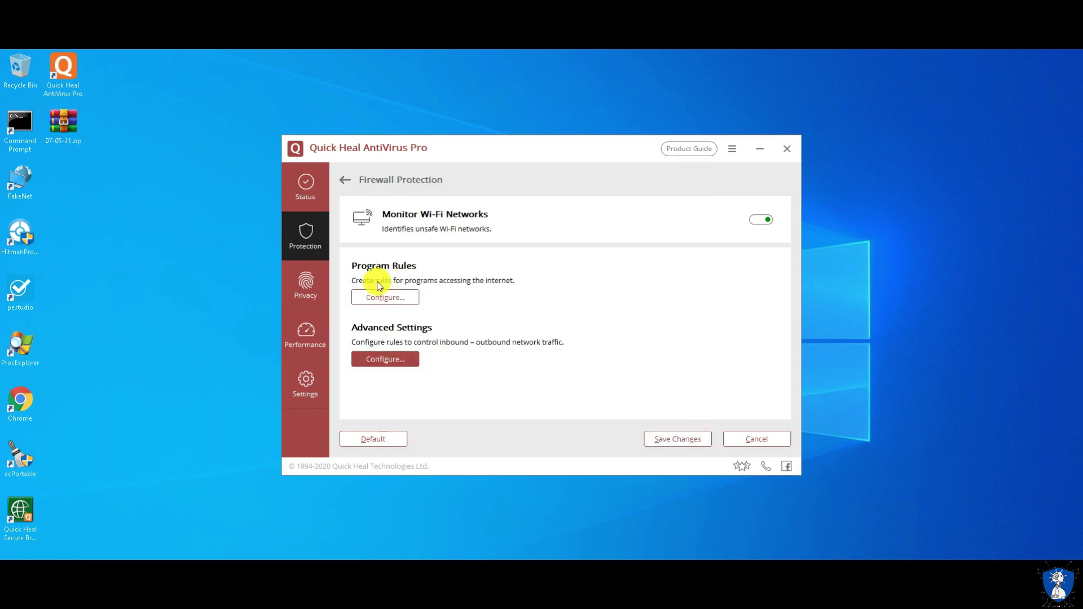
{"action": "left_click", "coordinate": [344, 181]}
{"action": "left_click", "coordinate": [344, 180]}
{"action": "left_click", "coordinate": [512, 271]}
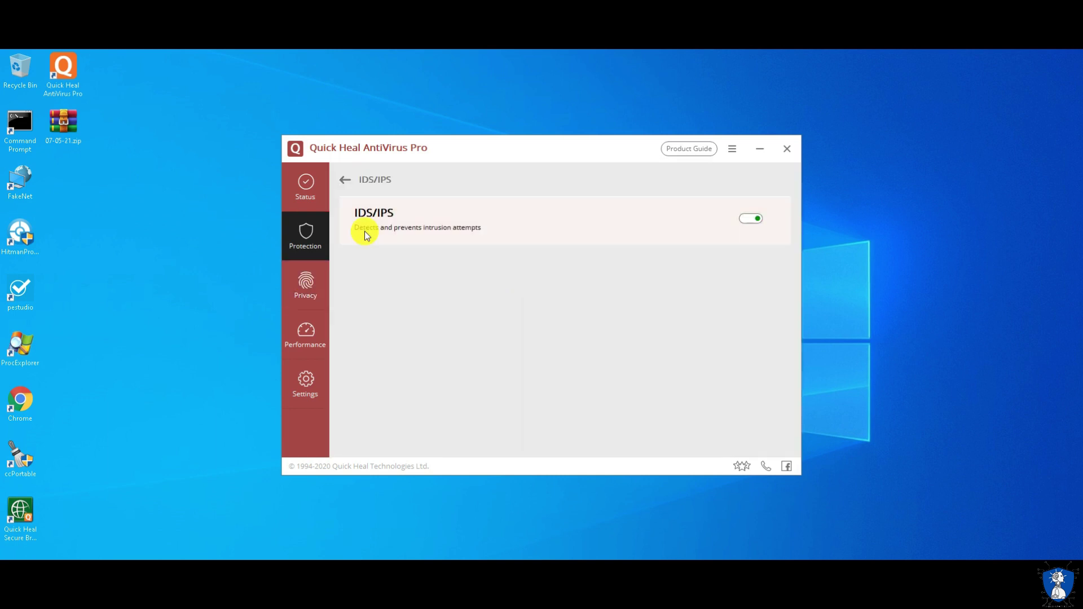
{"action": "left_click", "coordinate": [346, 186]}
Open the Email Protection settings, try clearing Backup before taking action, and go back without saving.
{"action": "left_click", "coordinate": [600, 285]}
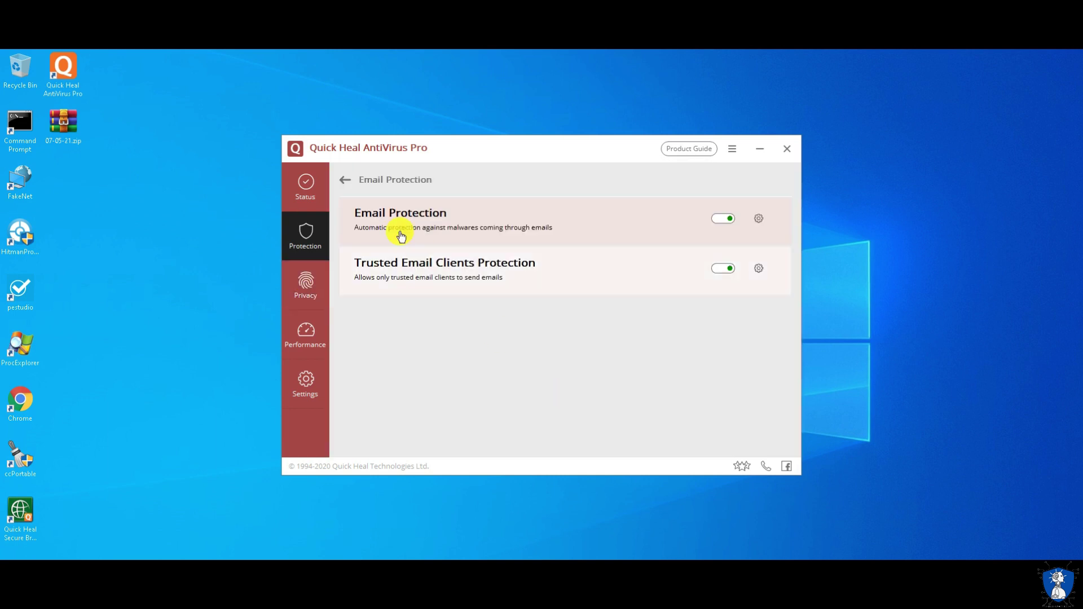
{"action": "left_click", "coordinate": [760, 219]}
{"action": "left_click", "coordinate": [356, 289]}
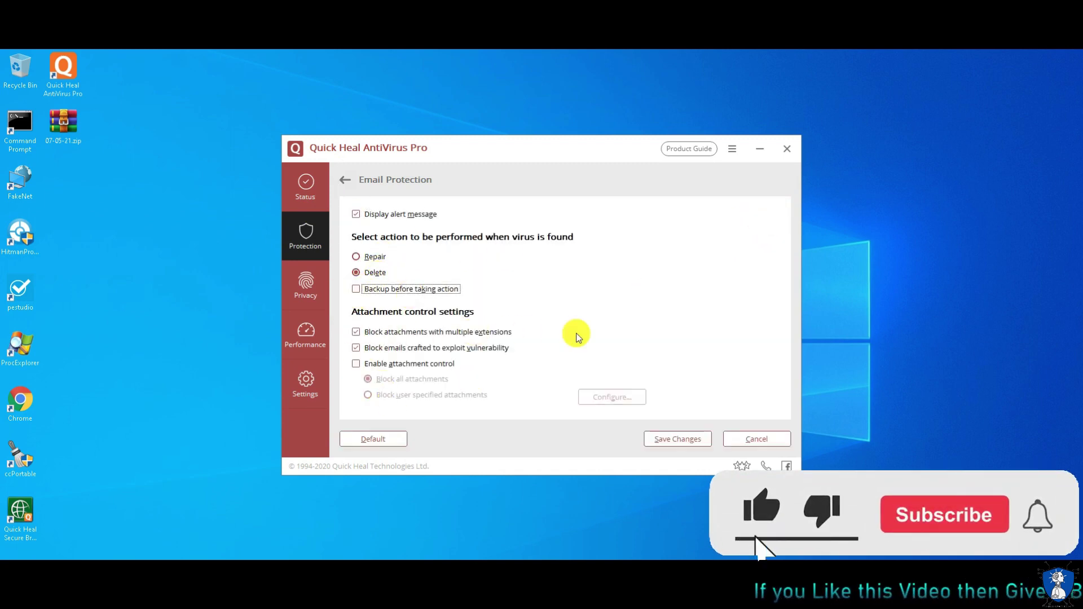
{"action": "left_click", "coordinate": [344, 179]}
View the Trusted Email Clients Protection list, cancel it, and check and close the USB Drive Protection dialog.
{"action": "left_click", "coordinate": [501, 270]}
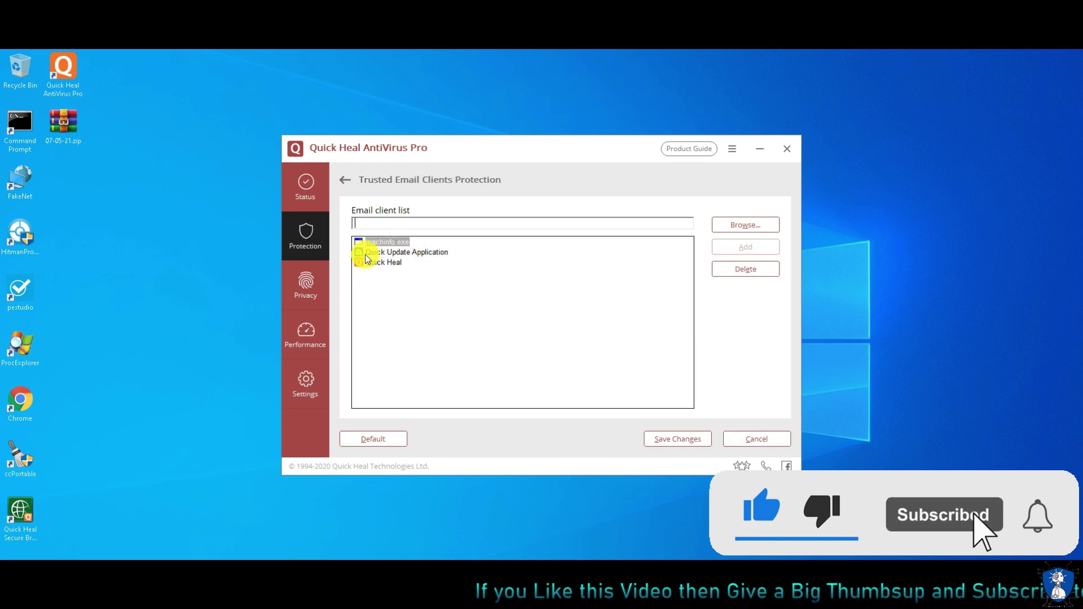
{"action": "left_click", "coordinate": [756, 439]}
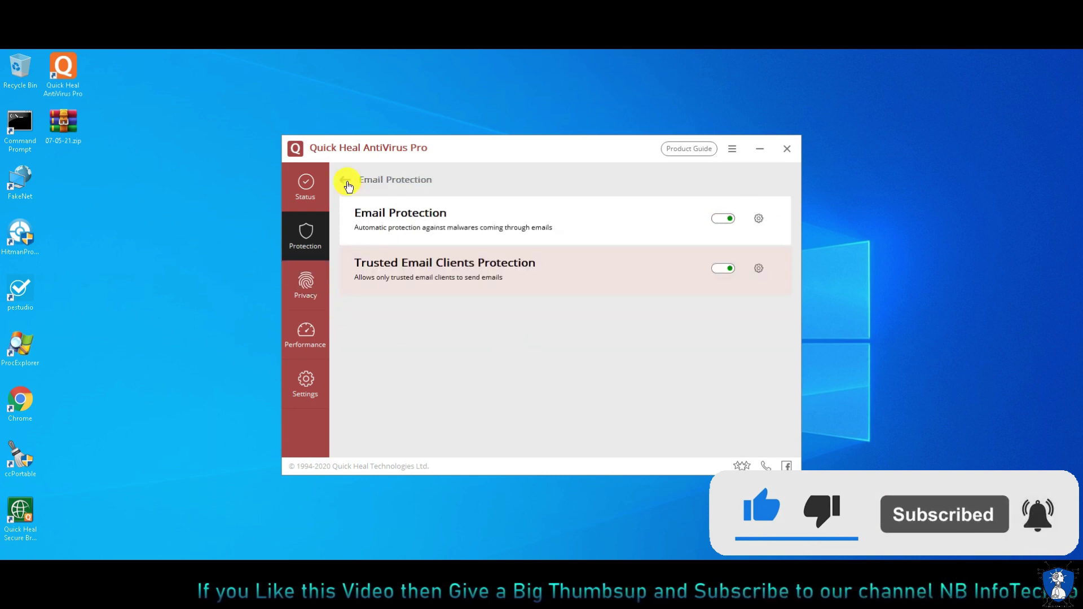
{"action": "left_click", "coordinate": [345, 180]}
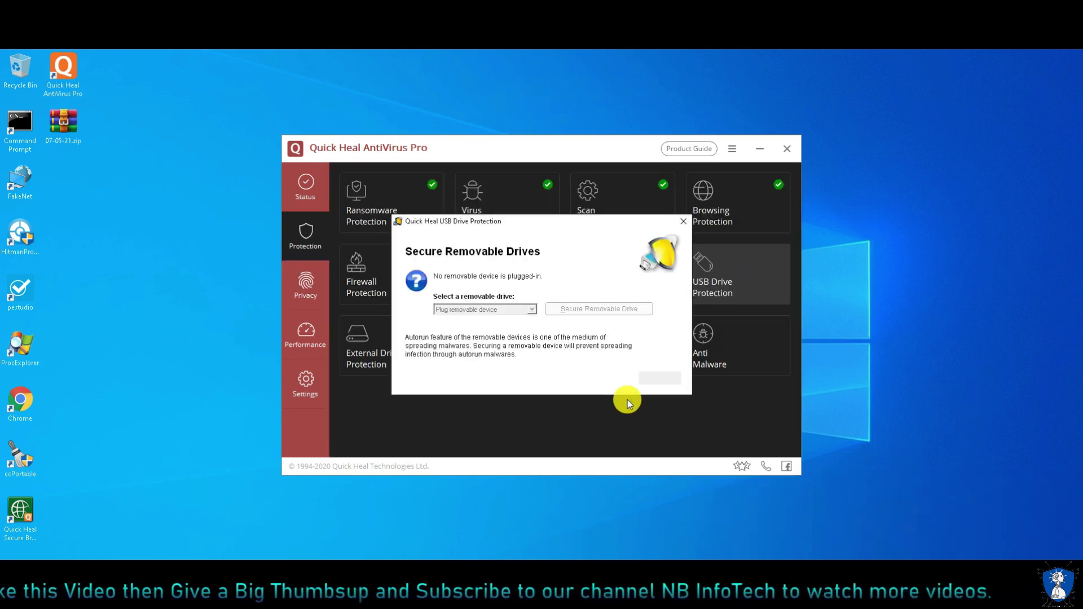
{"action": "left_click", "coordinate": [678, 382]}
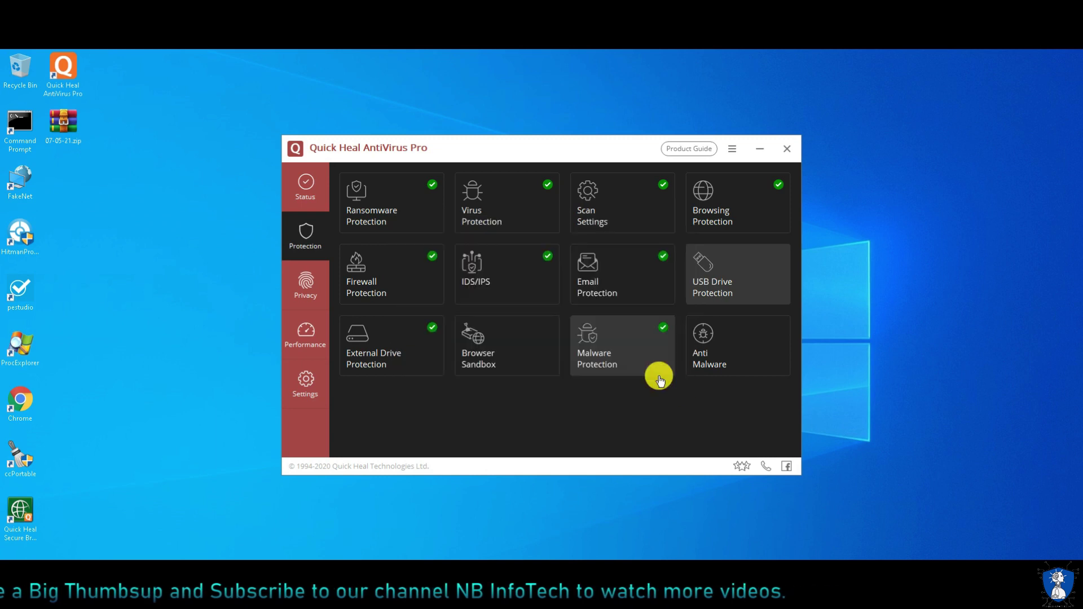
Look through the External Drive Protection settings and return to the protection overview.
{"action": "left_click", "coordinate": [411, 360]}
{"action": "left_click", "coordinate": [758, 268]}
{"action": "left_click", "coordinate": [389, 252]}
{"action": "left_click", "coordinate": [344, 180]}
{"action": "left_click", "coordinate": [344, 180]}
Open Browser Sandbox and review its security level, personal data access and cache settings.
{"action": "left_click", "coordinate": [484, 353]}
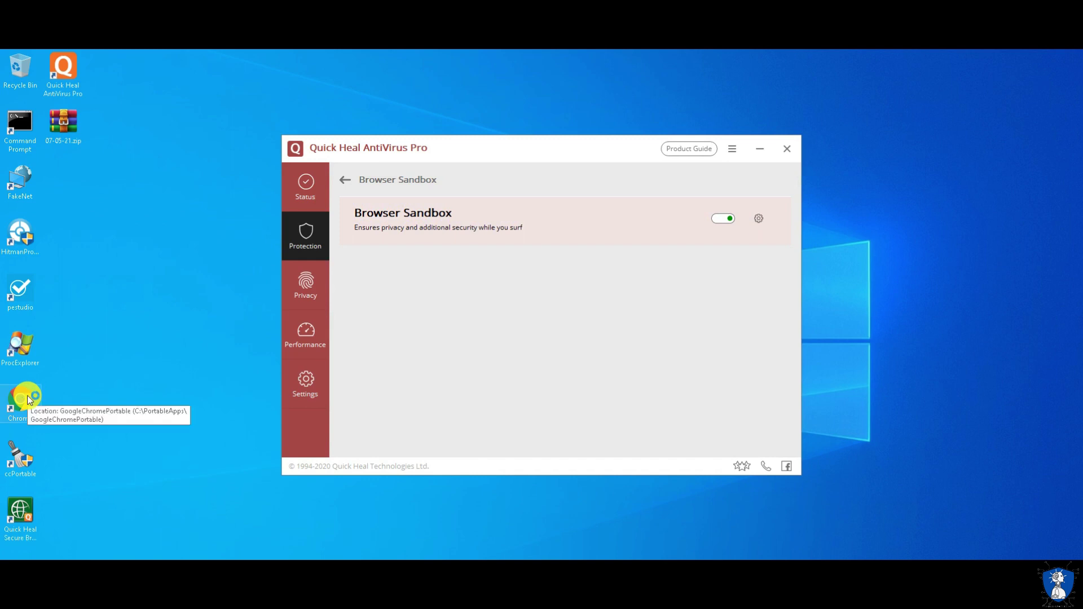
{"action": "left_click", "coordinate": [758, 218]}
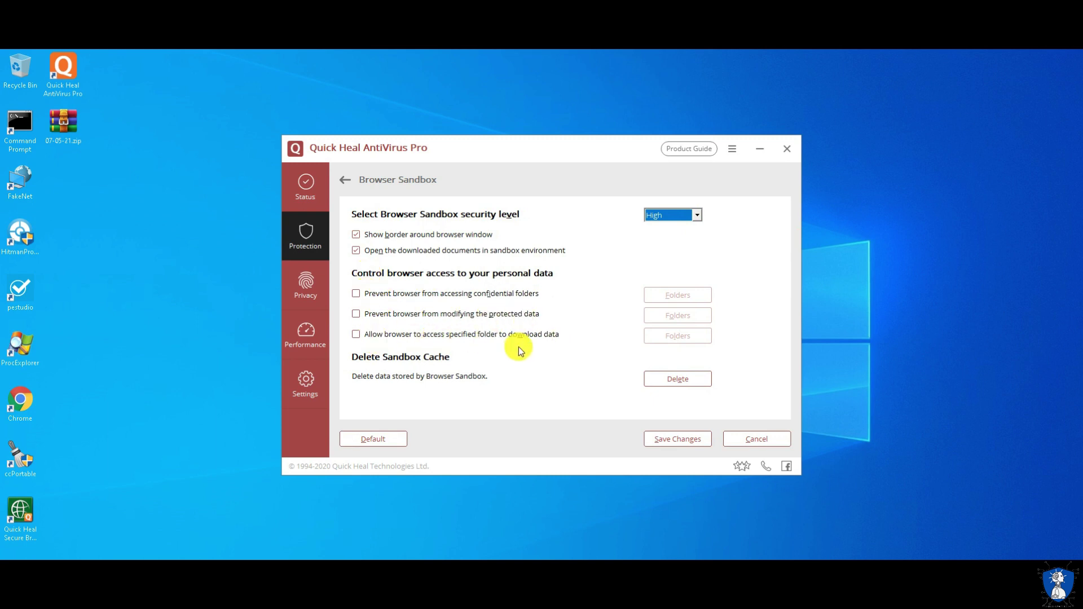
{"action": "left_click", "coordinate": [345, 182]}
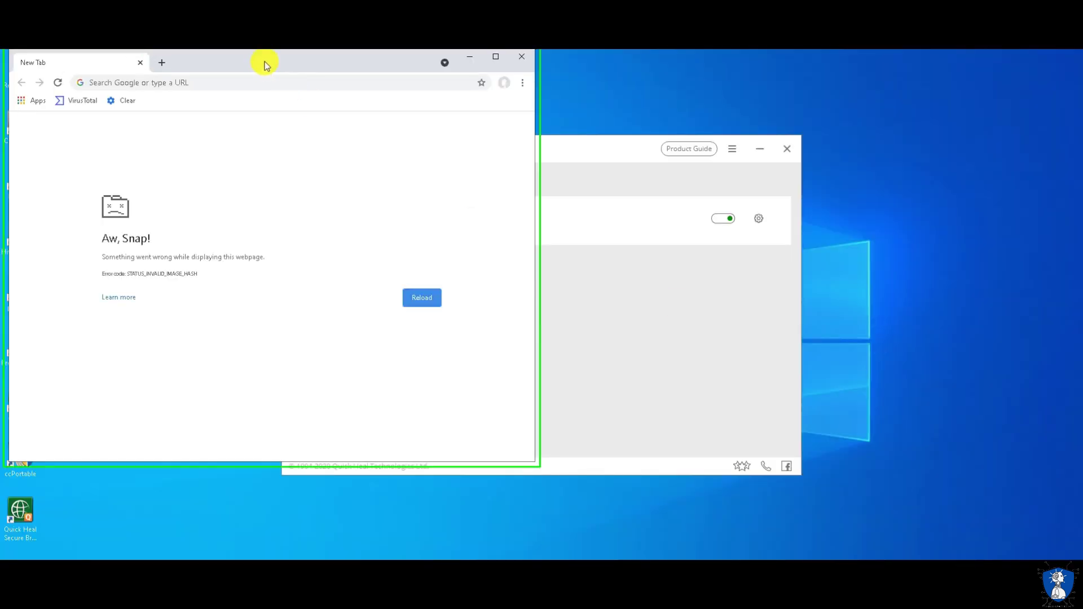
Move the sandboxed browser window aside and turn off Browser Sandbox.
{"action": "left_click_drag", "start_coordinate": [265, 65], "coordinate": [778, 116]}
{"action": "left_click", "coordinate": [707, 234]}
{"action": "left_click", "coordinate": [722, 220]}
{"action": "left_click", "coordinate": [568, 341]}
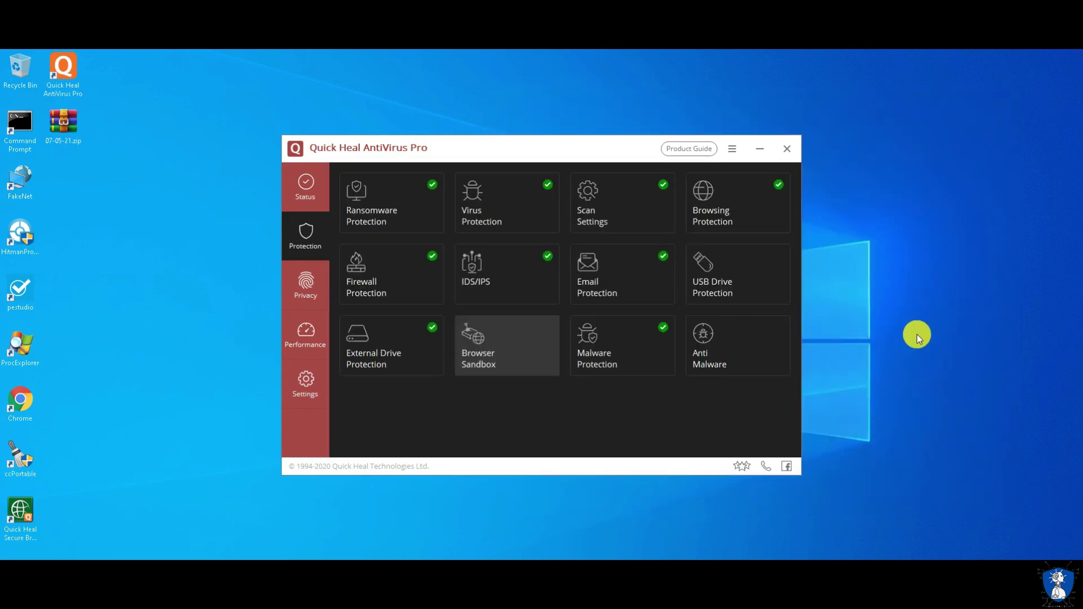
Launch Chrome from the desktop, bring its window to the front to inspect it, and close it.
{"action": "double_click", "coordinate": [17, 403]}
{"action": "left_click", "coordinate": [444, 153]}
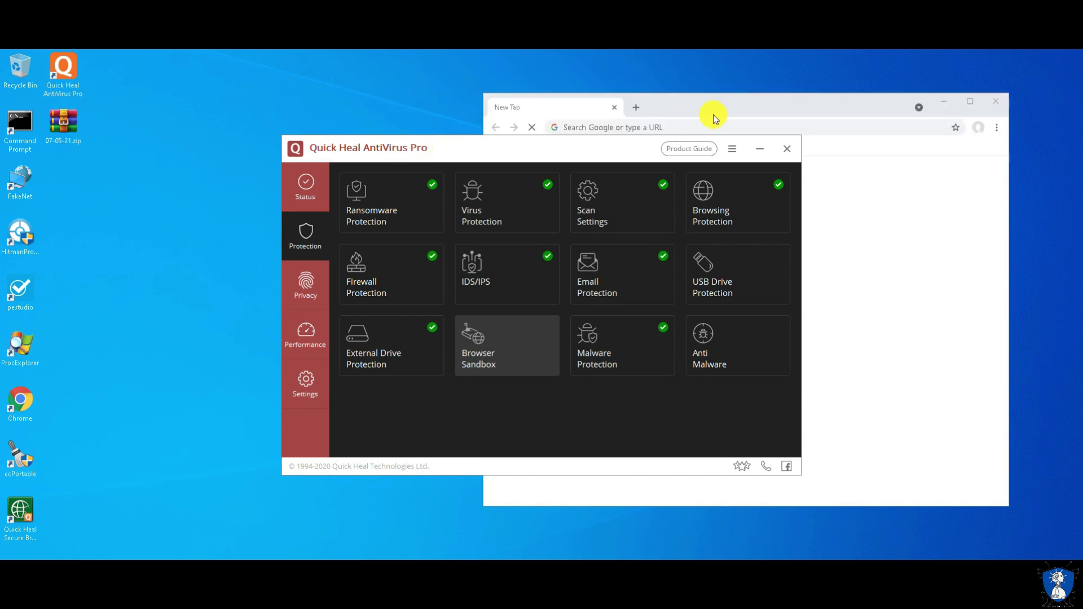
{"action": "left_click", "coordinate": [698, 123]}
{"action": "left_click", "coordinate": [996, 102]}
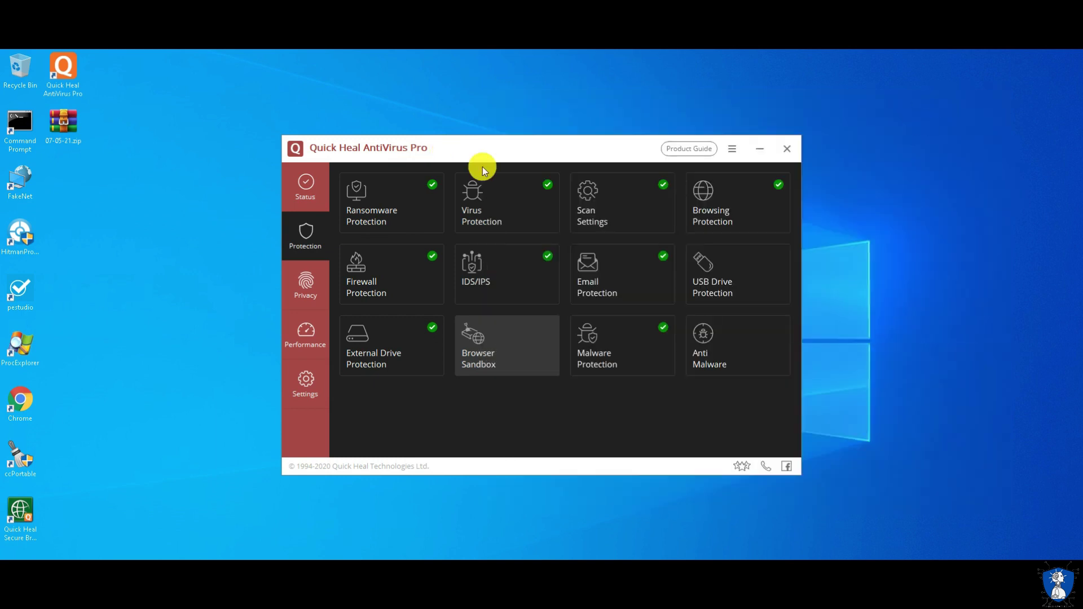
Review the adware detection settings of Malware Protection and return to the protection overview.
{"action": "left_click", "coordinate": [630, 394]}
{"action": "left_click", "coordinate": [755, 218]}
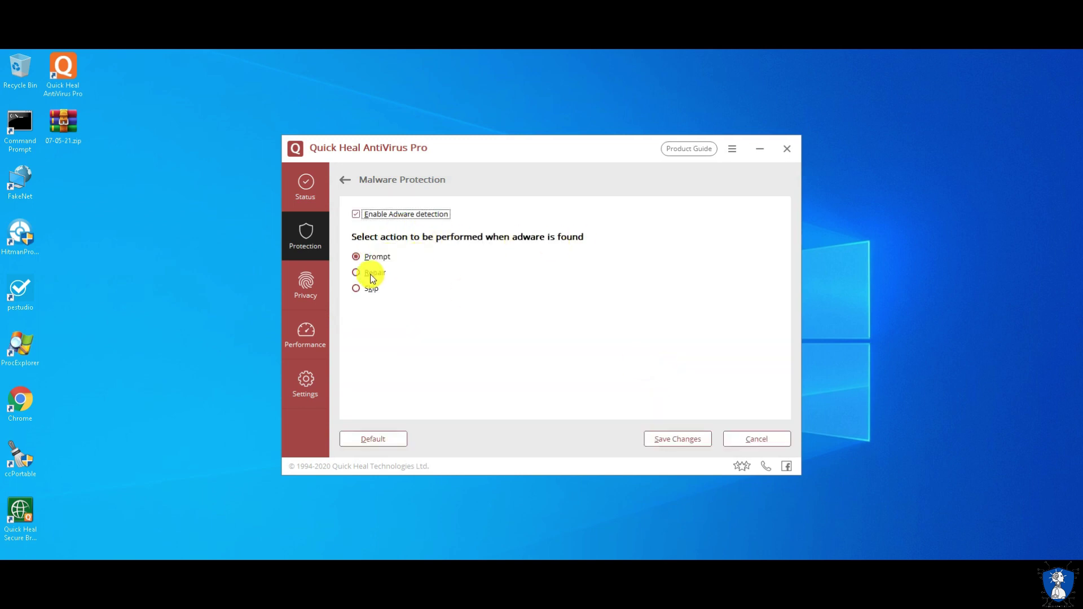
{"action": "left_click", "coordinate": [346, 181]}
{"action": "left_click", "coordinate": [346, 182]}
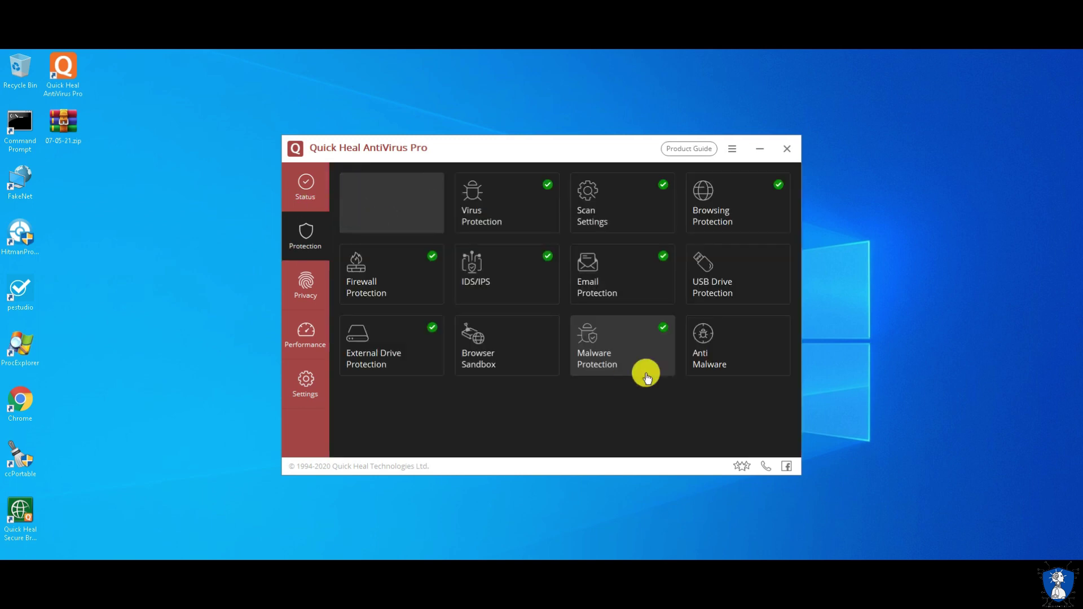
Open Anti Malware, view its scan and exclusion settings, cancel them, and close the tool.
{"action": "left_click", "coordinate": [726, 353]}
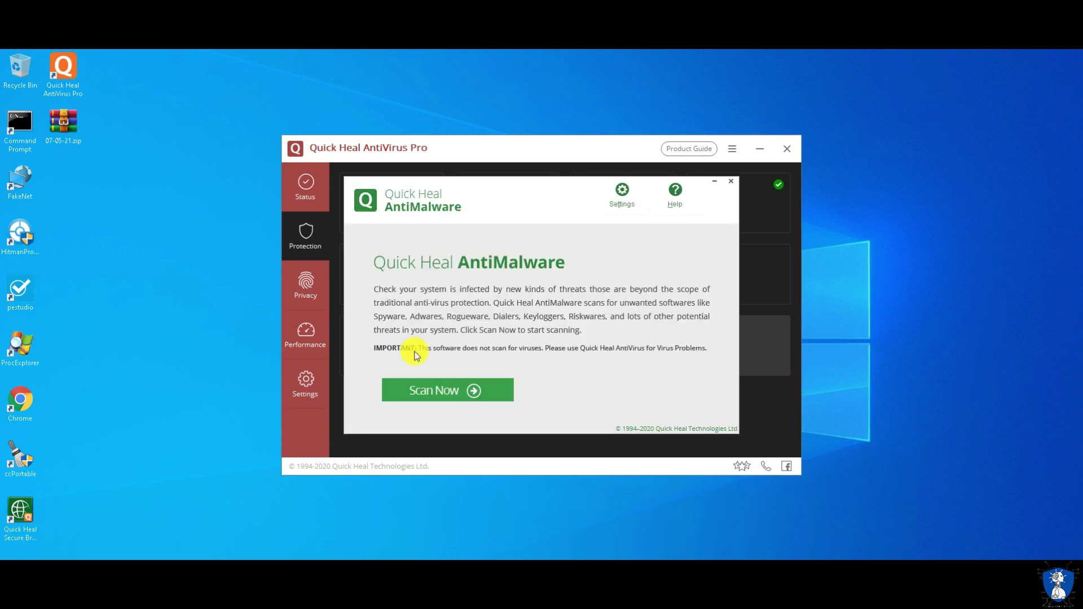
{"action": "left_click", "coordinate": [618, 207]}
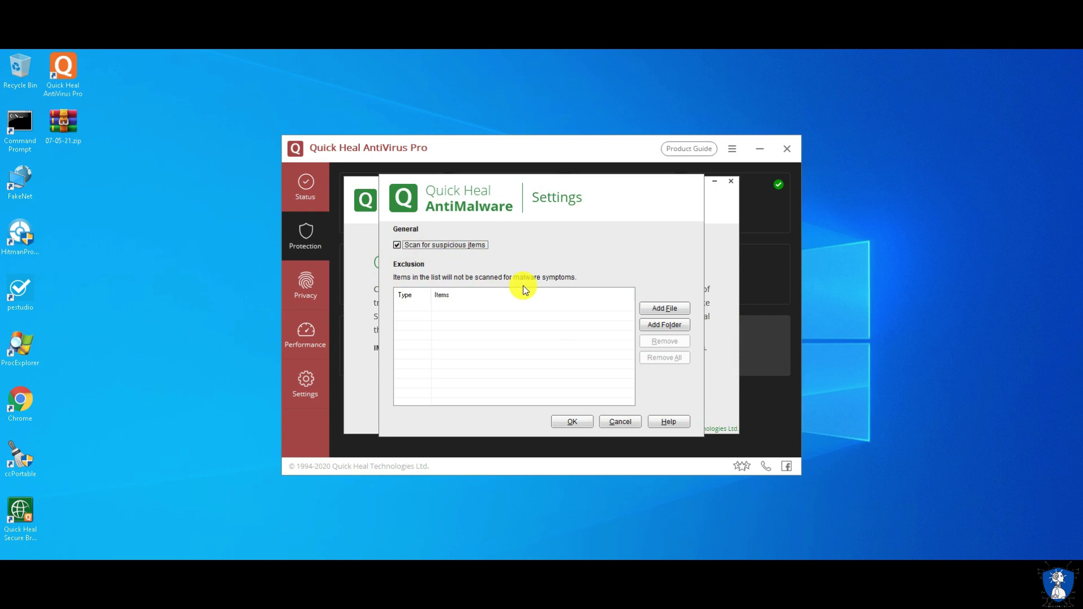
{"action": "left_click", "coordinate": [615, 423]}
{"action": "left_click", "coordinate": [730, 181]}
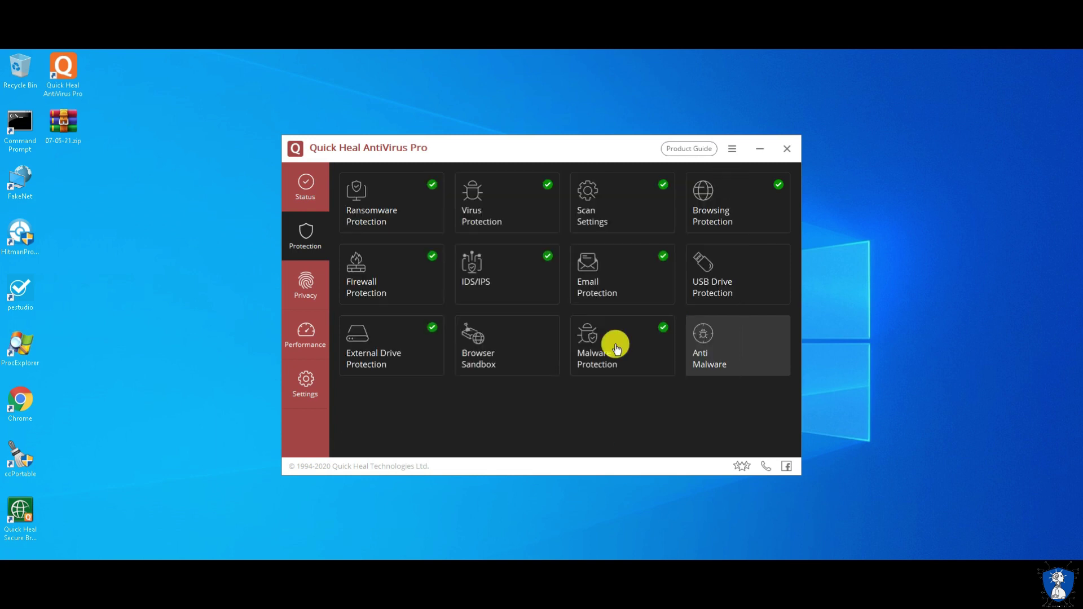
Go to the Privacy features and review the backup location and file type settings of Data Backup.
{"action": "left_click", "coordinate": [304, 285]}
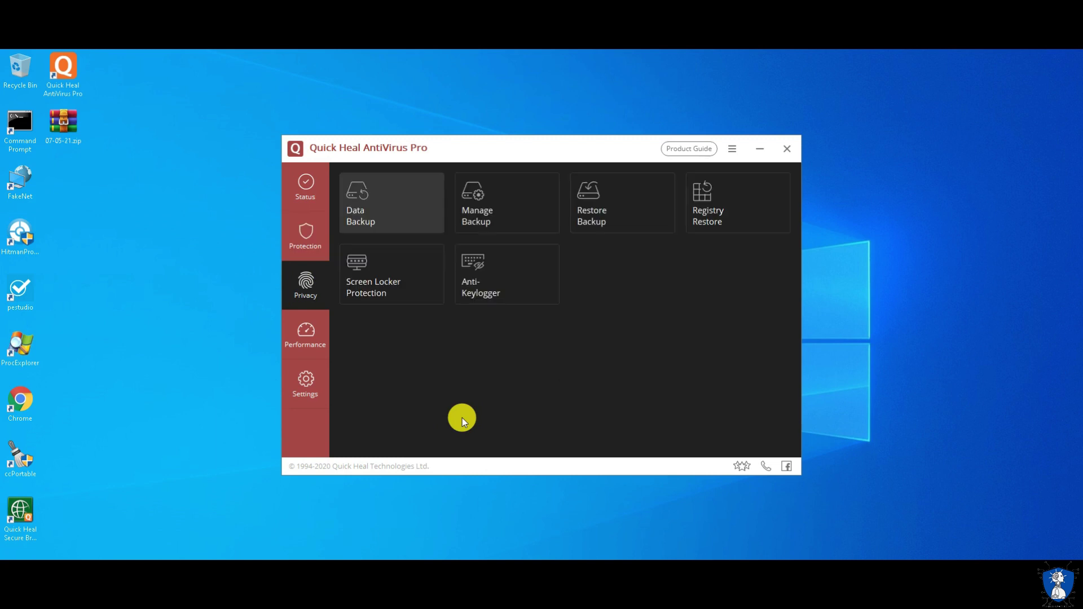
{"action": "left_click", "coordinate": [374, 218]}
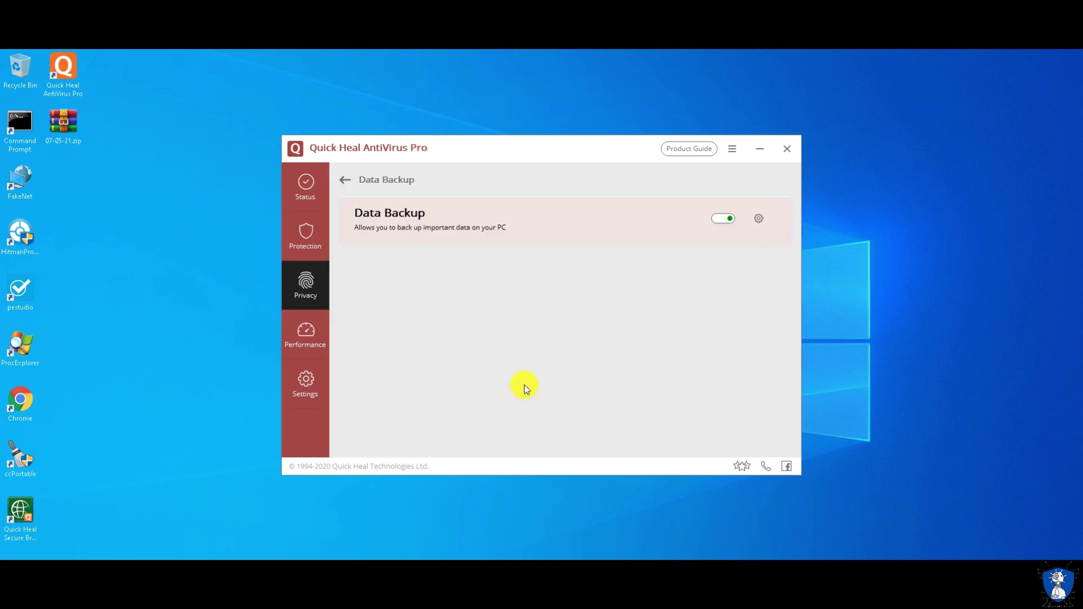
{"action": "left_click", "coordinate": [757, 220]}
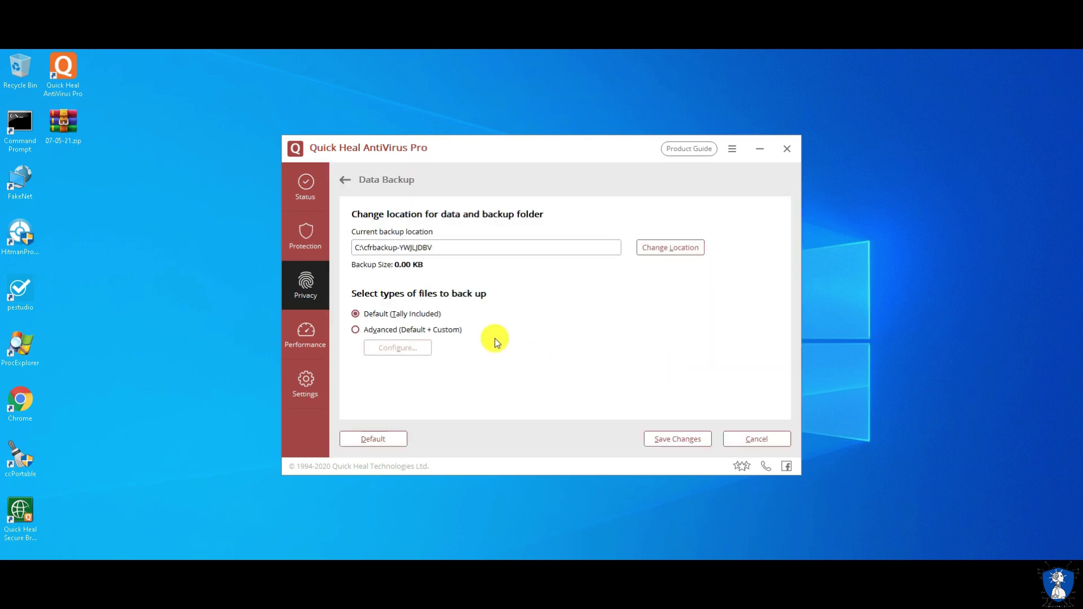
{"action": "left_click", "coordinate": [344, 180]}
Check the Manage Backup and Restore Backup pages.
{"action": "left_click", "coordinate": [522, 235]}
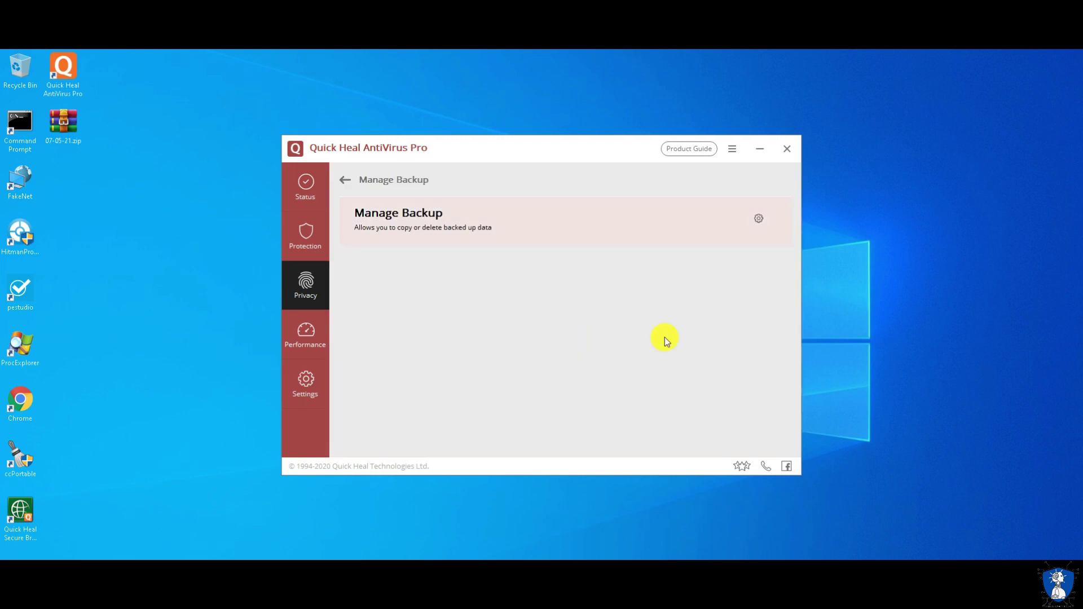
{"action": "left_click", "coordinate": [345, 179]}
{"action": "left_click", "coordinate": [624, 307]}
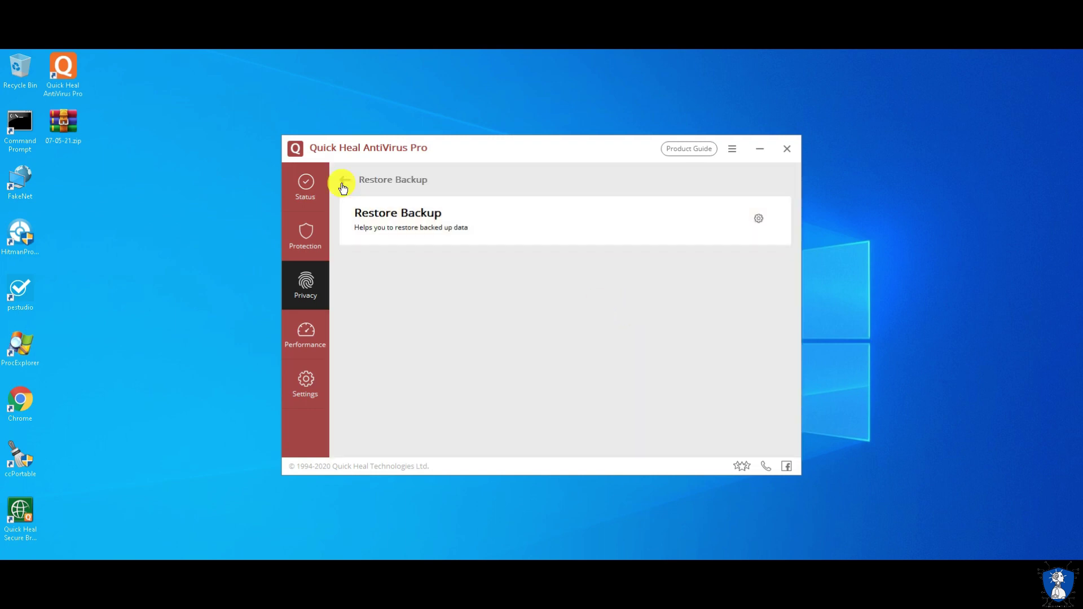
{"action": "left_click", "coordinate": [344, 181]}
Review the Registry Restore settings and return to the Privacy overview.
{"action": "left_click", "coordinate": [717, 349]}
{"action": "left_click", "coordinate": [758, 218]}
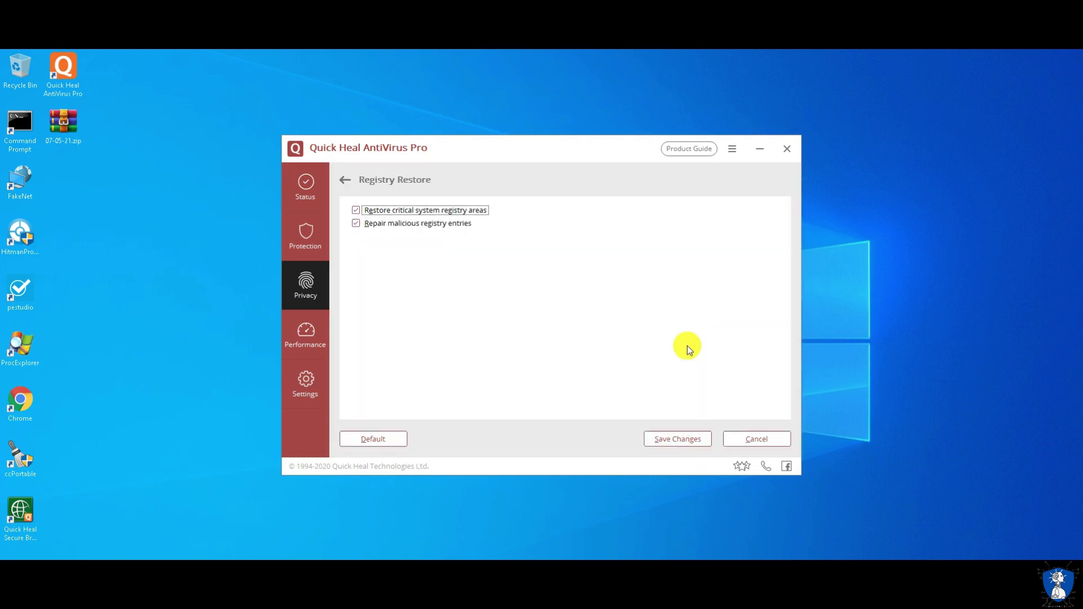
{"action": "left_click", "coordinate": [345, 181]}
{"action": "left_click", "coordinate": [345, 179]}
View the Screen Locker Protection settings and check the Anti-Keylogger page.
{"action": "left_click", "coordinate": [375, 273]}
{"action": "left_click", "coordinate": [759, 218]}
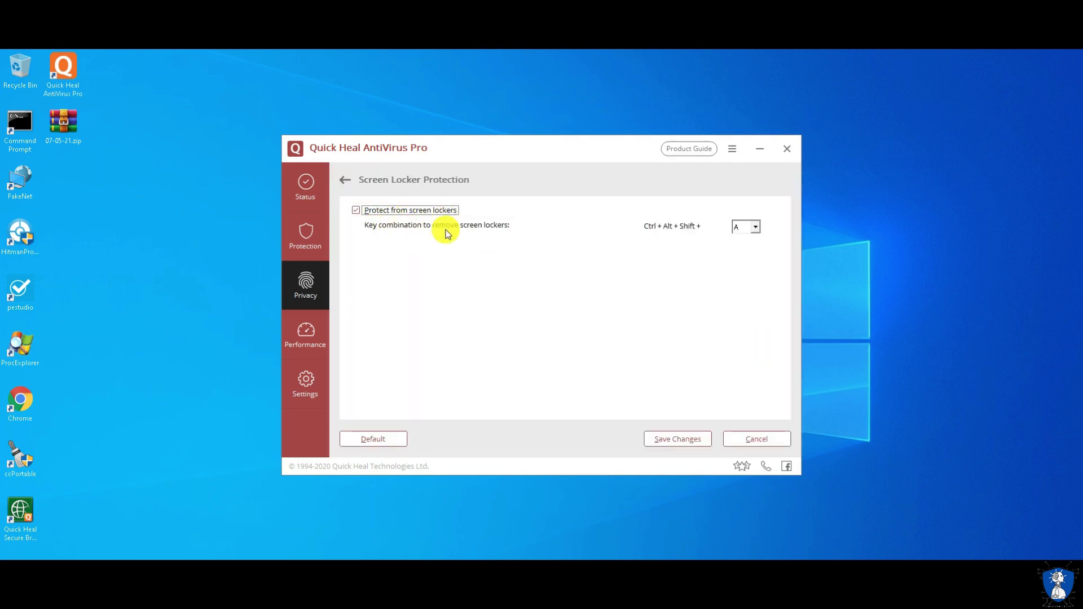
{"action": "left_click", "coordinate": [345, 180]}
{"action": "left_click", "coordinate": [344, 179]}
{"action": "left_click", "coordinate": [491, 282]}
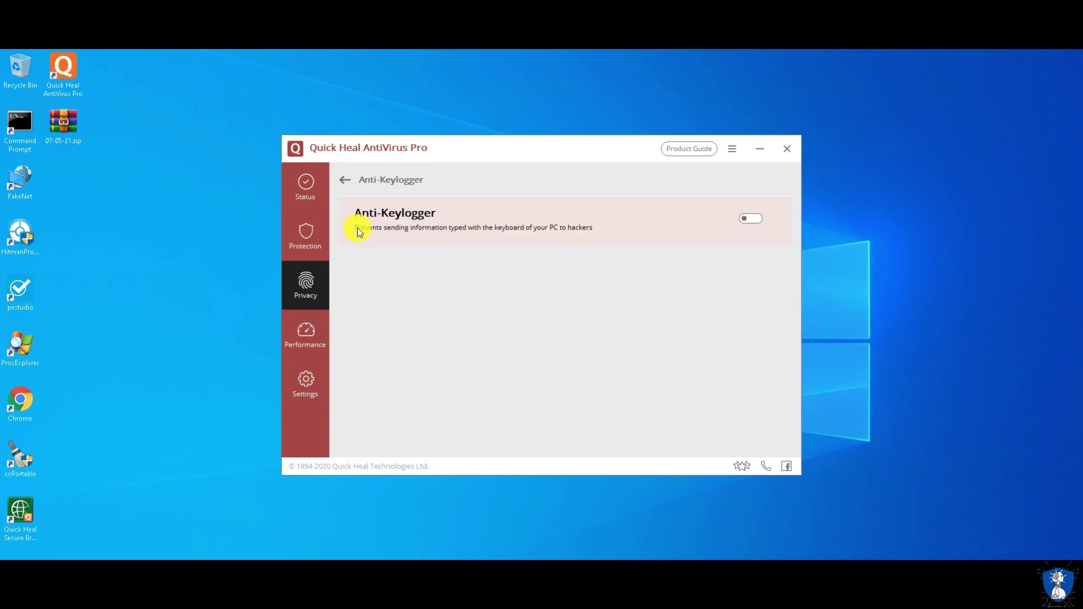
{"action": "left_click", "coordinate": [345, 179]}
Go to the Performance features, check Auto Silent Mode, and look through the Track Cleaner list before closing it.
{"action": "left_click", "coordinate": [318, 338]}
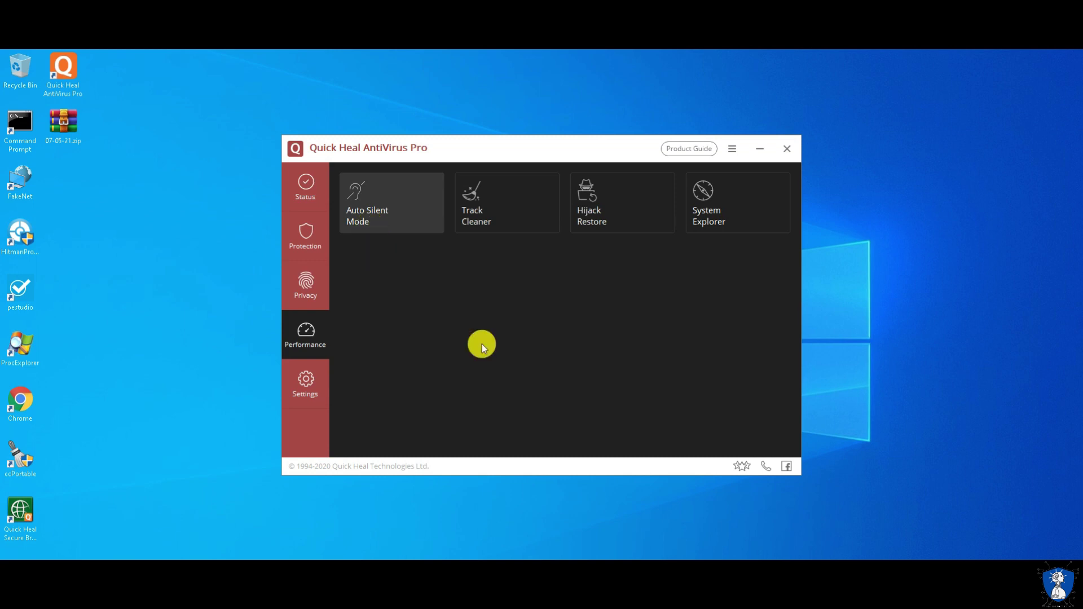
{"action": "left_click", "coordinate": [397, 217]}
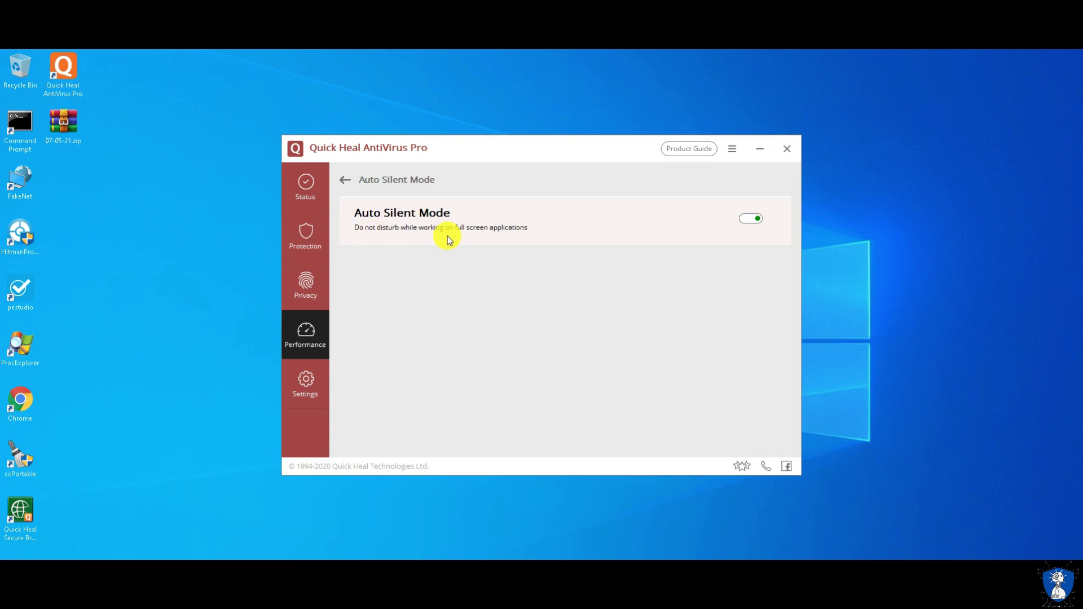
{"action": "left_click", "coordinate": [345, 180]}
{"action": "left_click", "coordinate": [484, 218]}
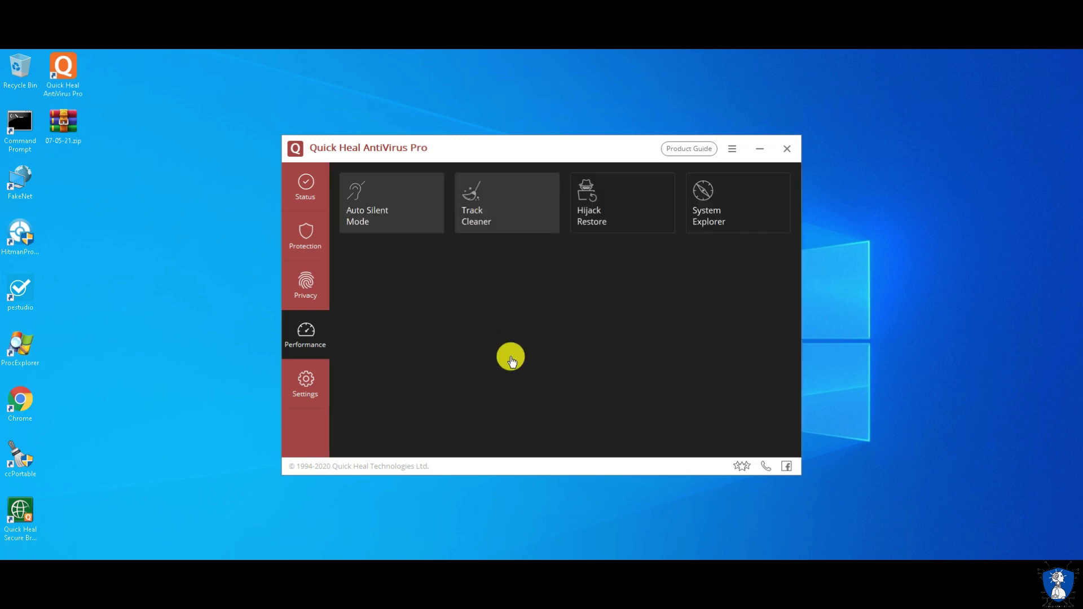
{"action": "left_click_drag", "start_coordinate": [693, 263], "coordinate": [698, 344]}
{"action": "left_click", "coordinate": [615, 410]}
Open Hijack Restore, look through the Internet Explorer browser settings, and close it.
{"action": "left_click", "coordinate": [610, 211]}
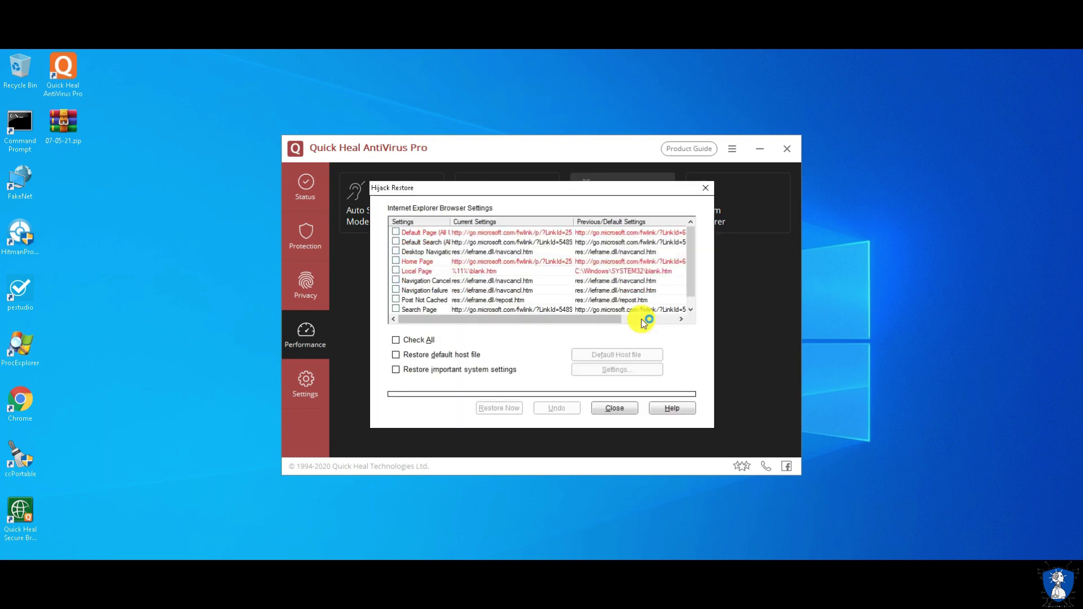
{"action": "mouse_move", "coordinate": [691, 242]}
{"action": "left_mouse_down"}
{"action": "mouse_move", "coordinate": [690, 287]}
{"action": "mouse_move", "coordinate": [690, 228]}
{"action": "left_mouse_up"}
{"action": "left_click", "coordinate": [614, 408]}
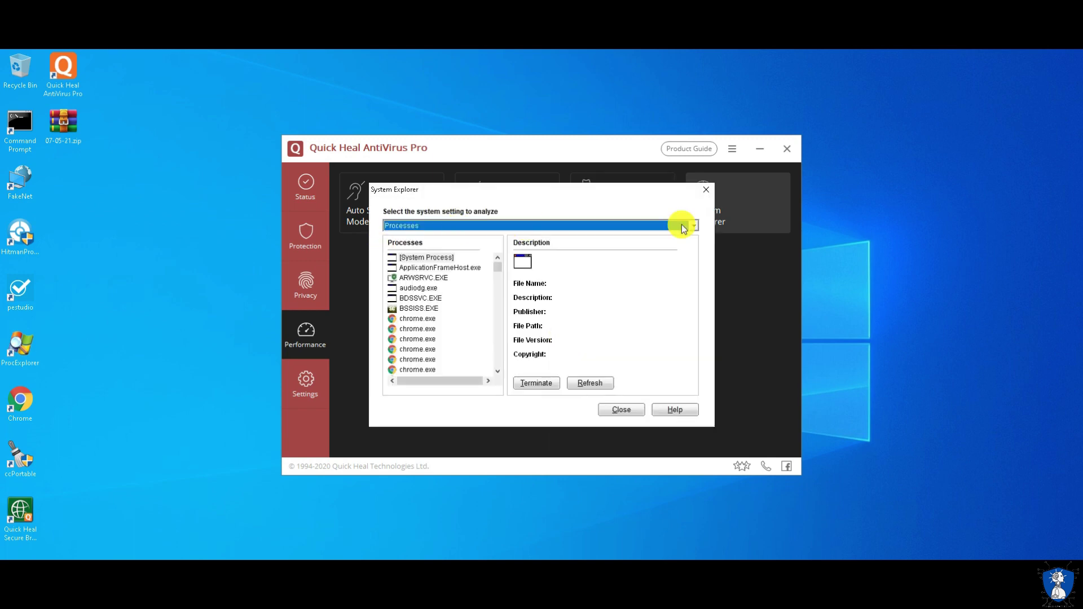
View Startup Programs in System Explorer and close the dialog.
{"action": "left_click", "coordinate": [681, 224]}
{"action": "left_click", "coordinate": [428, 290]}
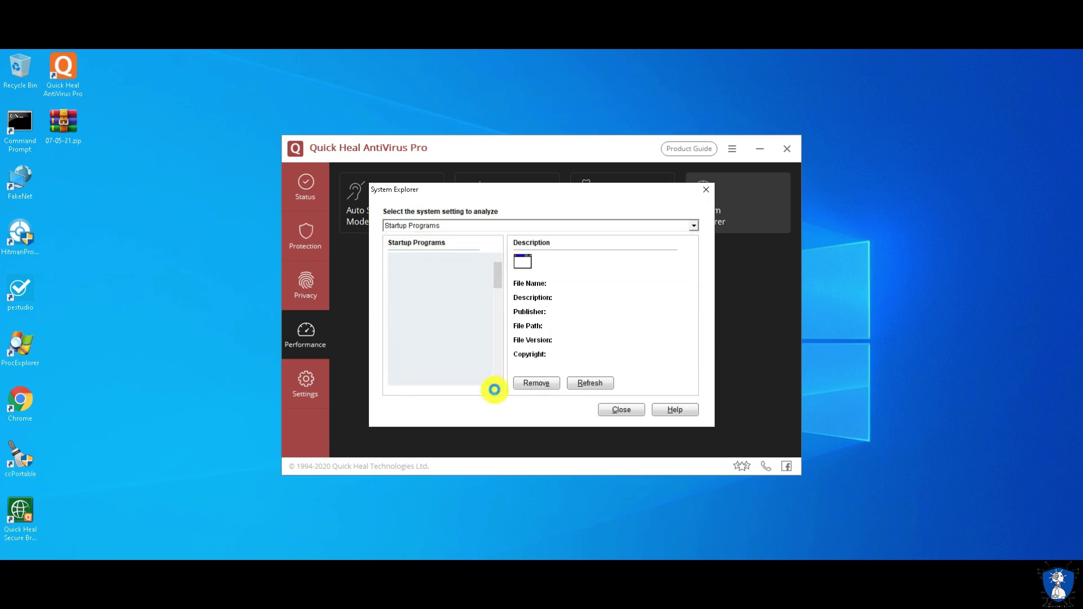
{"action": "left_click", "coordinate": [623, 410]}
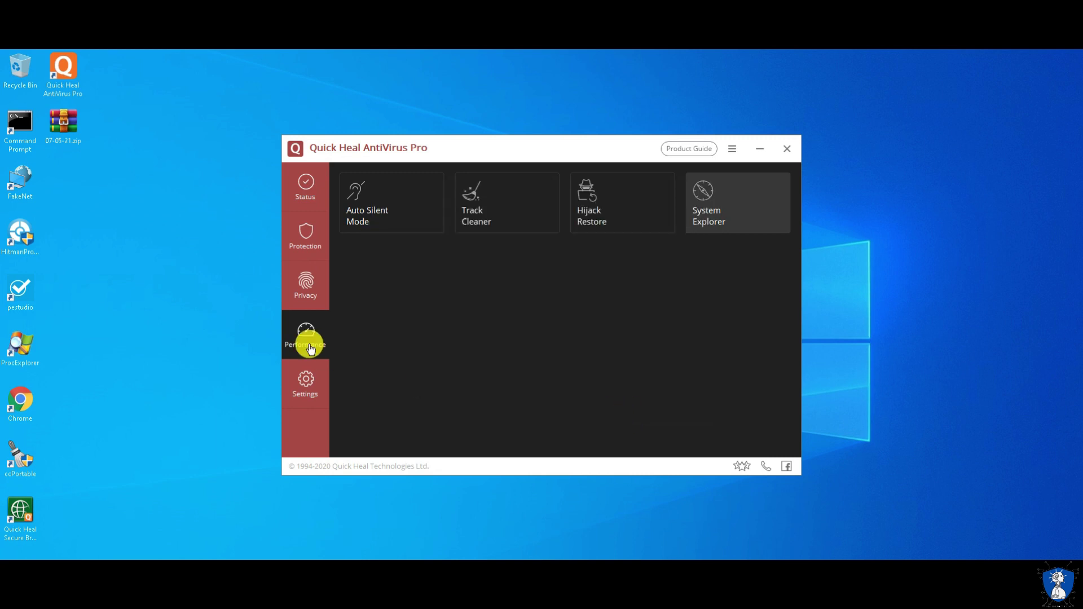
Go to the Settings features and view the Automatic Update configuration options.
{"action": "left_click", "coordinate": [305, 379]}
{"action": "left_click", "coordinate": [352, 206]}
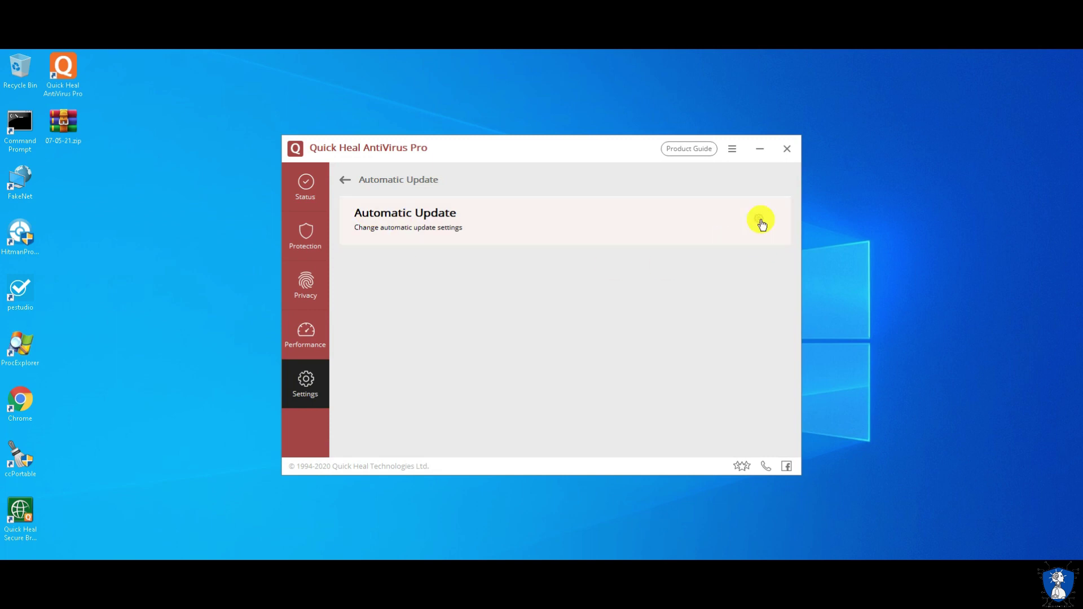
{"action": "left_click", "coordinate": [760, 221]}
{"action": "left_click", "coordinate": [344, 180]}
Look at the quarantined files list, close it, and check the Report Settings page.
{"action": "left_click", "coordinate": [490, 221]}
{"action": "left_click", "coordinate": [575, 405]}
{"action": "left_click", "coordinate": [587, 223]}
{"action": "left_click", "coordinate": [346, 181]}
View the Report Virus Statistics page and the Restore Default Settings page.
{"action": "left_click", "coordinate": [718, 212]}
{"action": "left_click", "coordinate": [345, 179]}
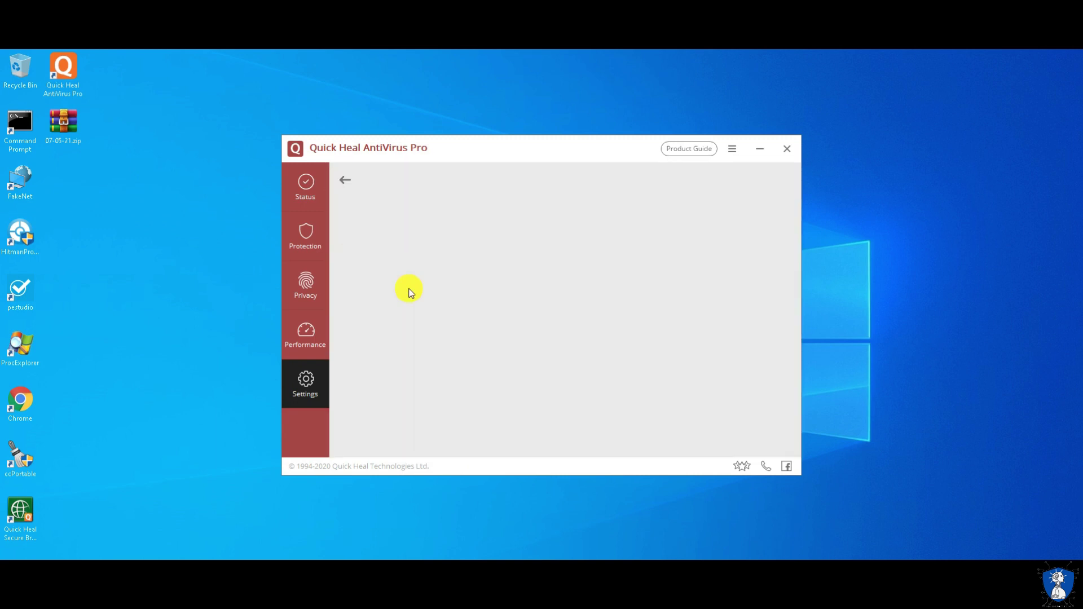
{"action": "left_click", "coordinate": [345, 179]}
Check the Password Protection page and the News Alert page in the settings.
{"action": "left_click", "coordinate": [454, 281]}
{"action": "left_click", "coordinate": [345, 179]}
{"action": "left_click", "coordinate": [614, 285]}
{"action": "left_click", "coordinate": [345, 179]}
View the proxy options in Internet Settings and check the Self Protection page.
{"action": "left_click", "coordinate": [707, 282]}
{"action": "left_click", "coordinate": [757, 218]}
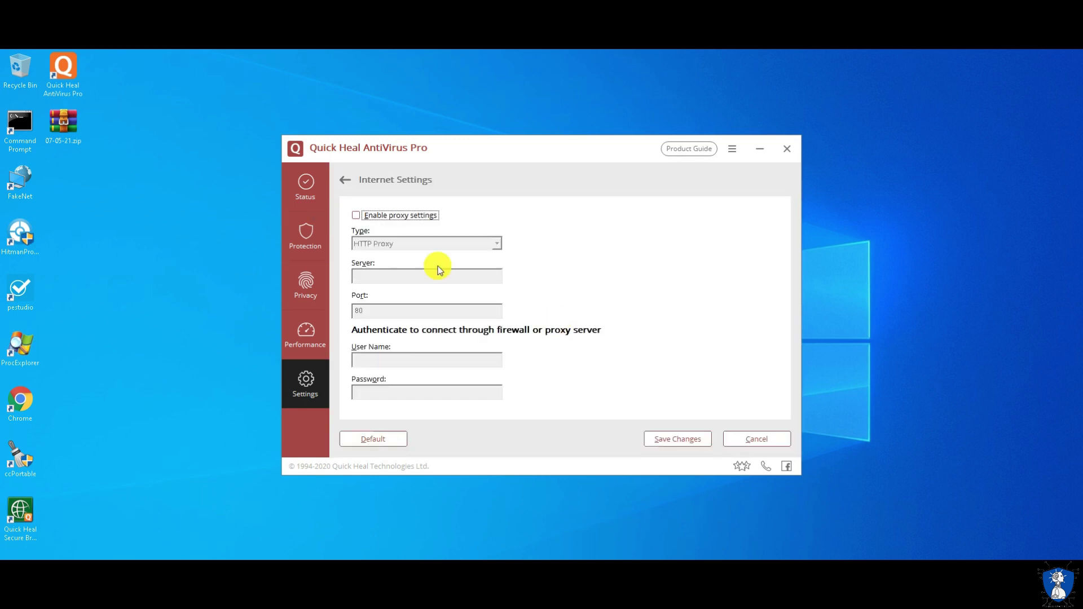
{"action": "left_click", "coordinate": [345, 180]}
{"action": "left_click", "coordinate": [398, 364]}
{"action": "left_click", "coordinate": [345, 179]}
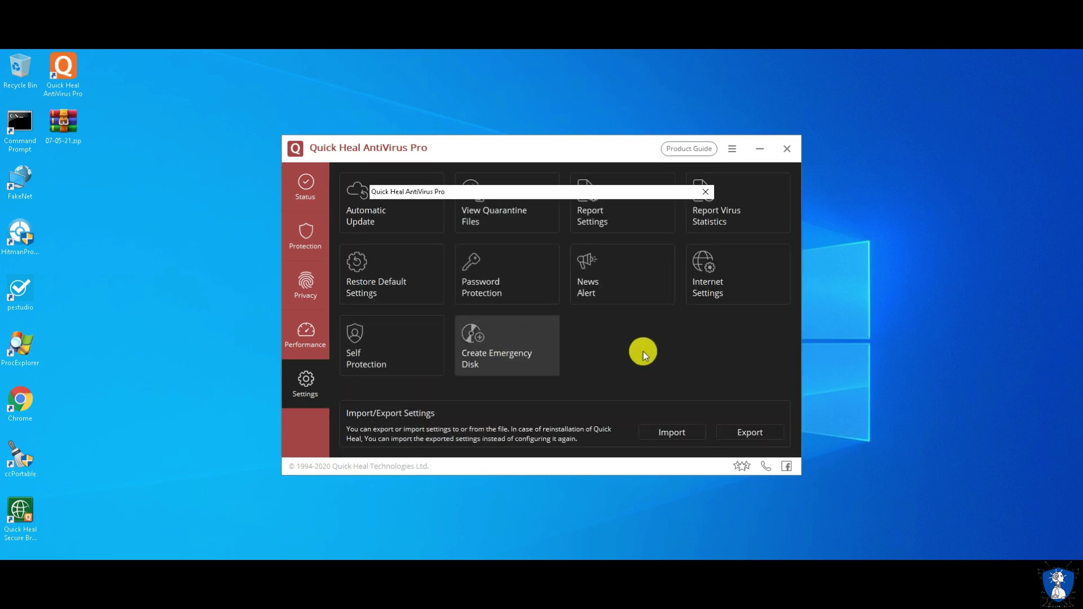
Choose the Desktop as the extracted package folder in the Create Emergency Disk wizard and cancel the wizard.
{"action": "left_click", "coordinate": [648, 372]}
{"action": "left_click", "coordinate": [502, 298]}
{"action": "left_click", "coordinate": [556, 385]}
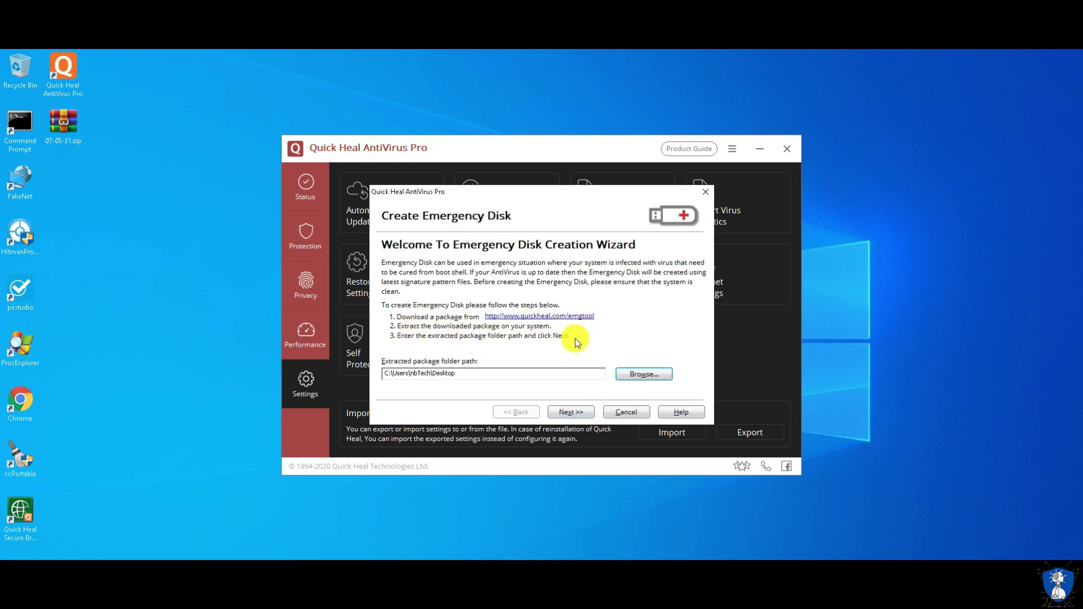
{"action": "left_click", "coordinate": [625, 411]}
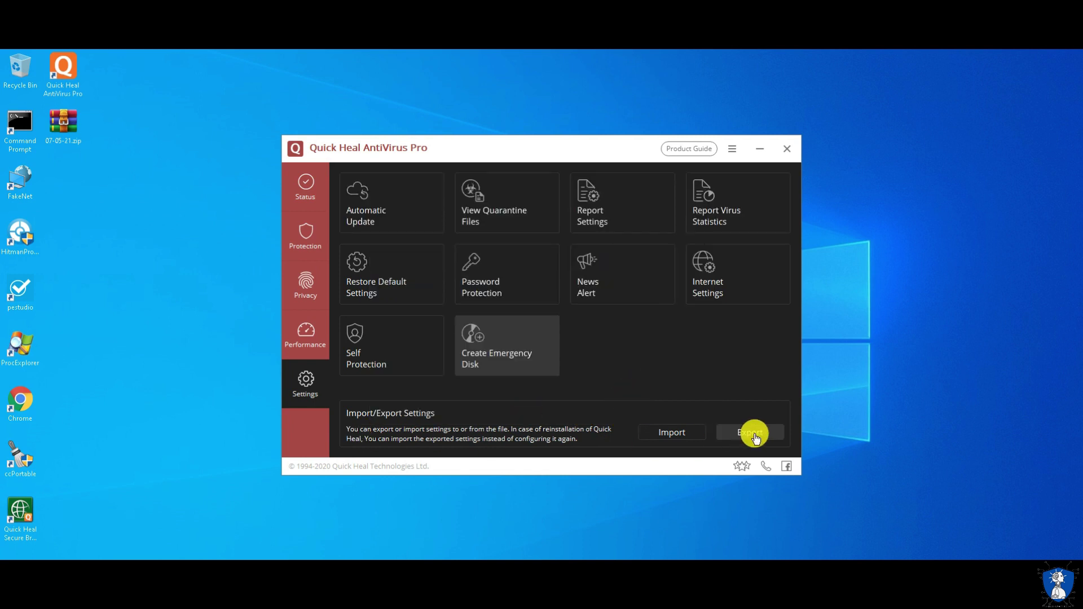
Return to the Status overview and view the options offered by the antivirus's system tray icon.
{"action": "left_click", "coordinate": [305, 185]}
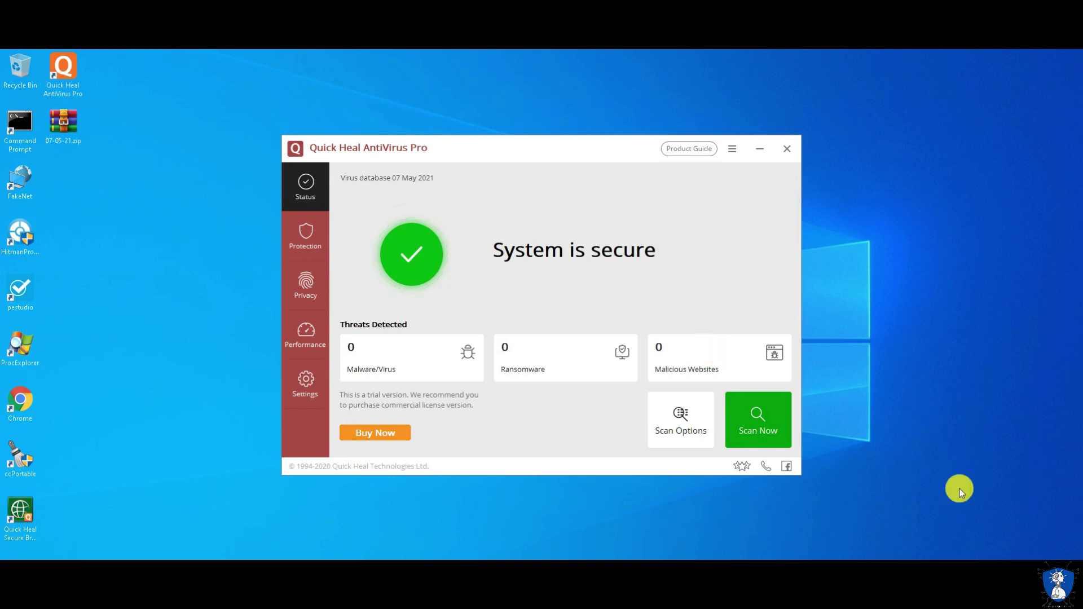
{"action": "right_click", "coordinate": [966, 560]}
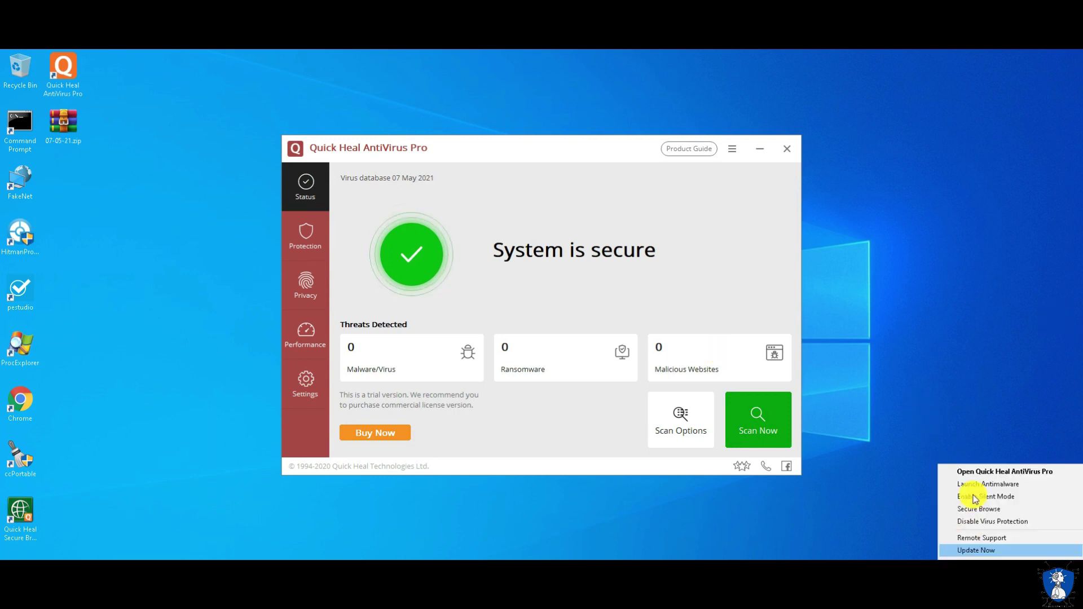
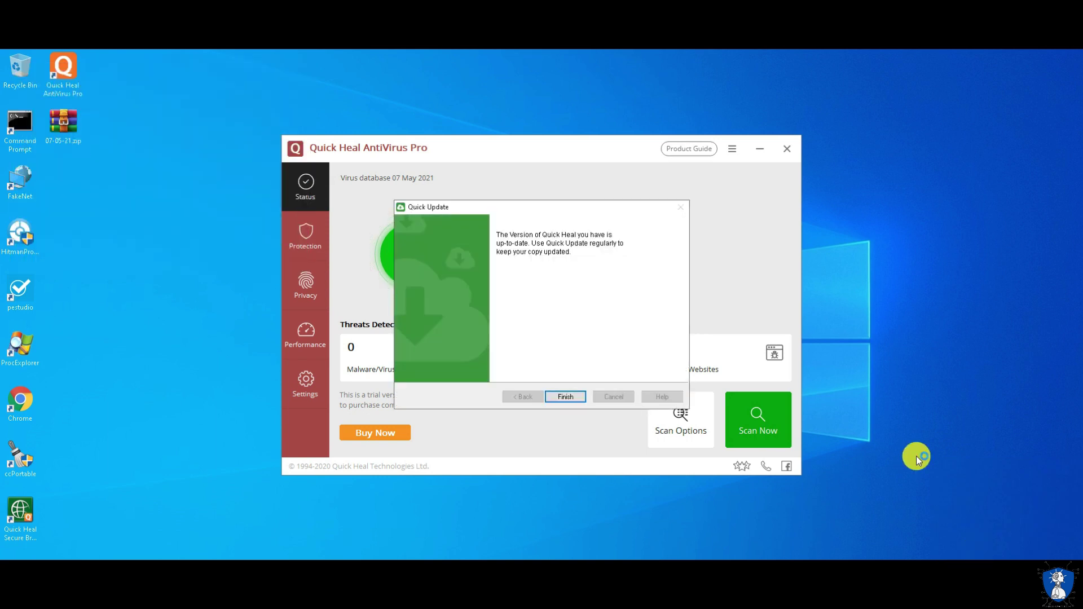
Close the finished Quick Update and permanently disable Virus Protection from the antivirus's system tray icon.
{"action": "left_click", "coordinate": [562, 398]}
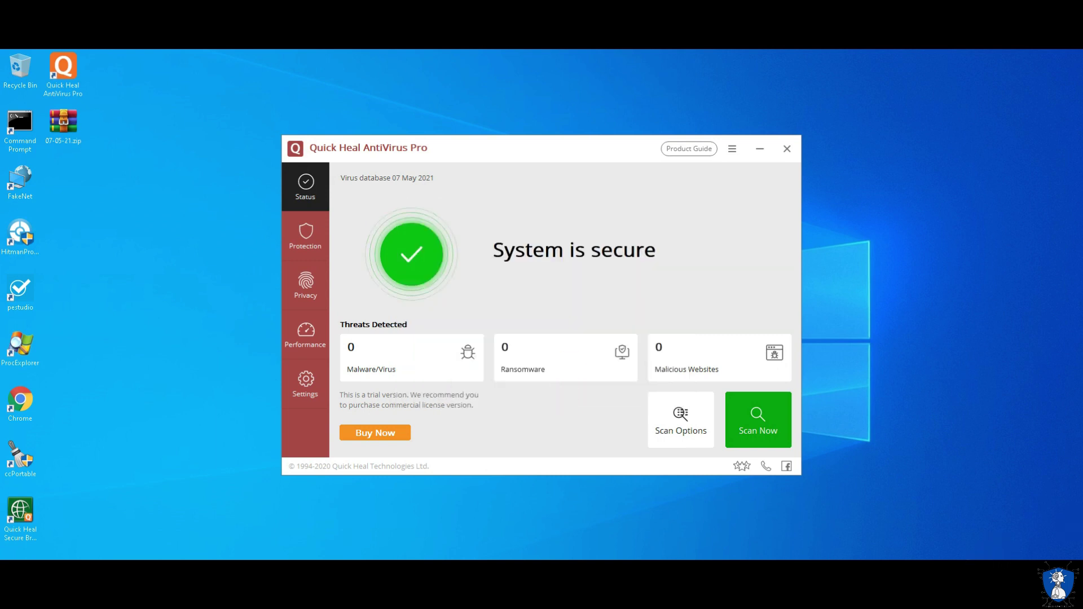
{"action": "right_click", "coordinate": [971, 568]}
{"action": "left_click", "coordinate": [974, 526]}
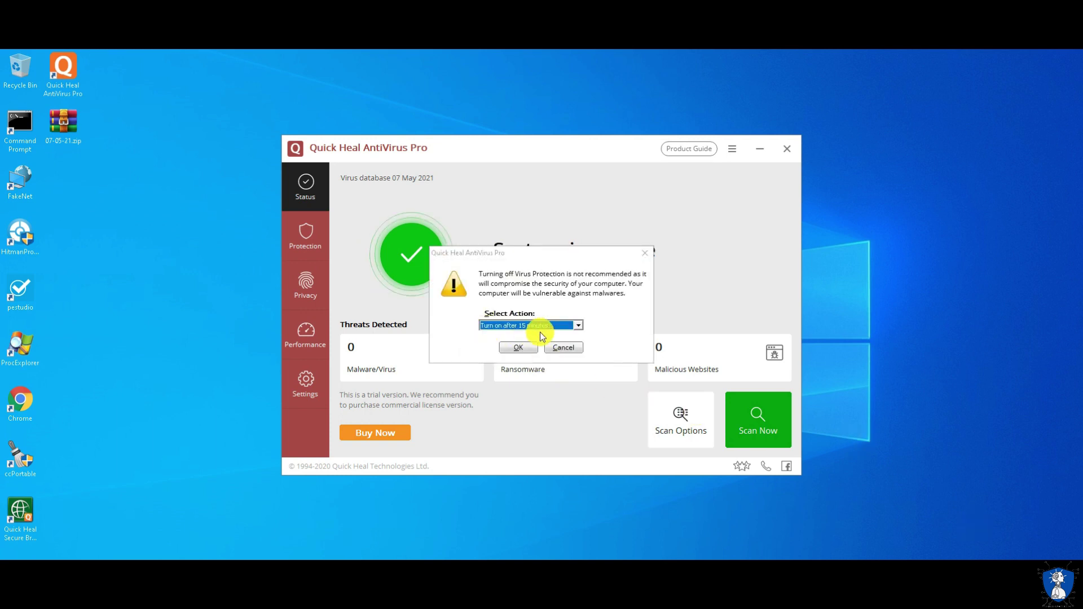
{"action": "left_click", "coordinate": [578, 325]}
{"action": "left_click", "coordinate": [512, 364]}
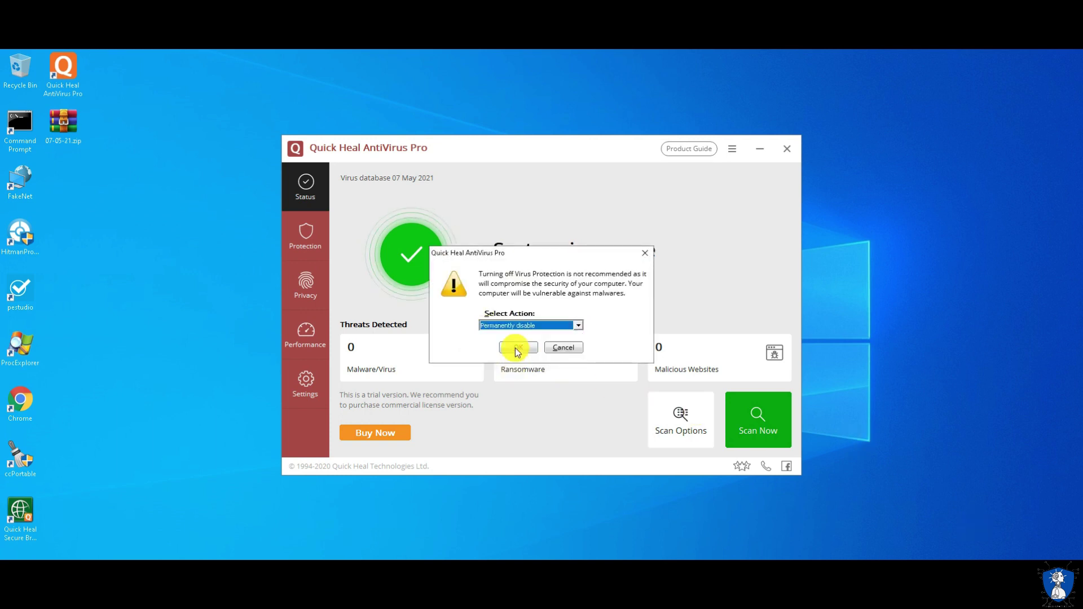
{"action": "left_click", "coordinate": [515, 348]}
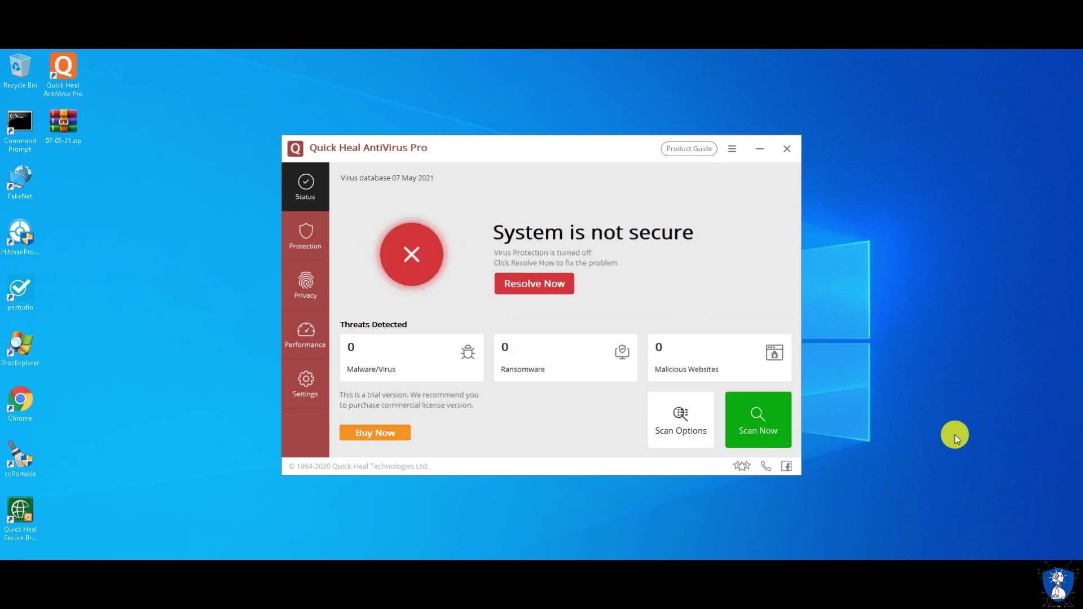
Extract 07-05-21.zip to a desktop folder, entering the archive password, and minimize the antivirus window.
{"action": "right_click", "coordinate": [68, 131]}
{"action": "left_click", "coordinate": [91, 167]}
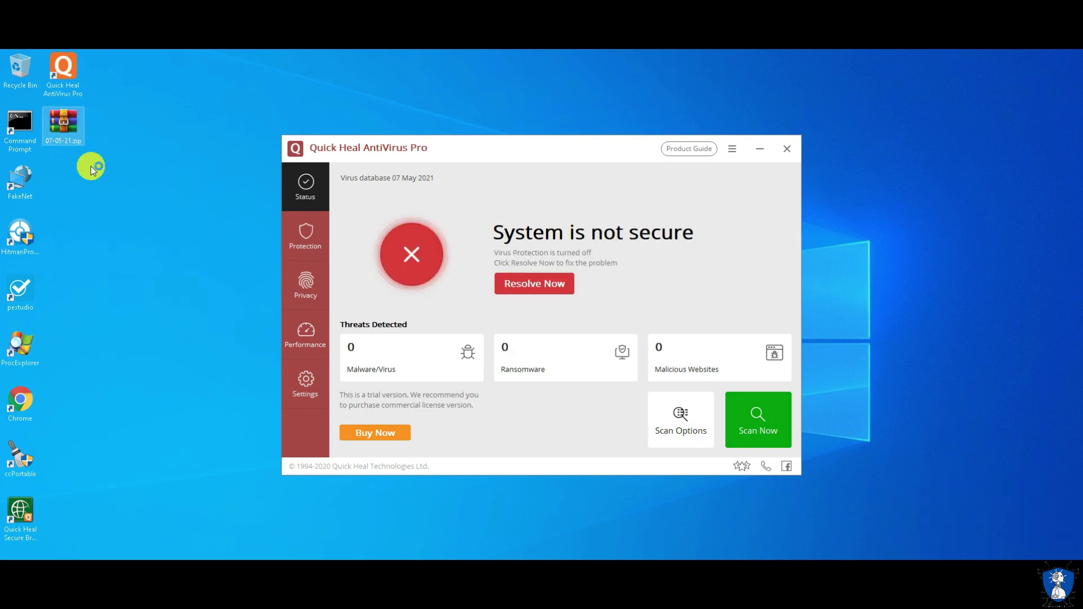
{"action": "type", "text": "infected"}
{"action": "key", "text": "Return"}
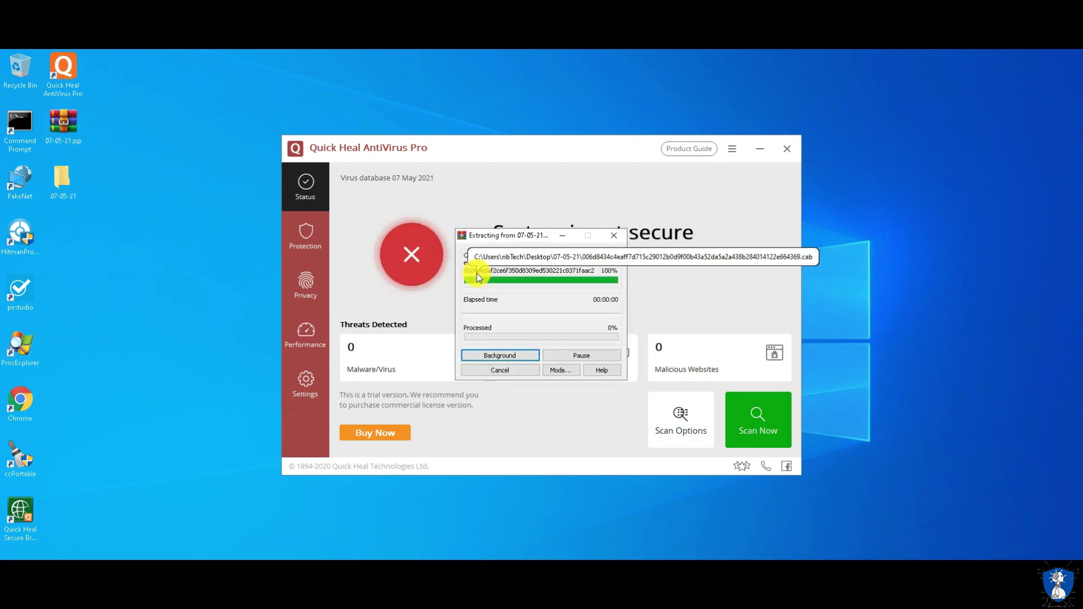
{"action": "left_click", "coordinate": [759, 148]}
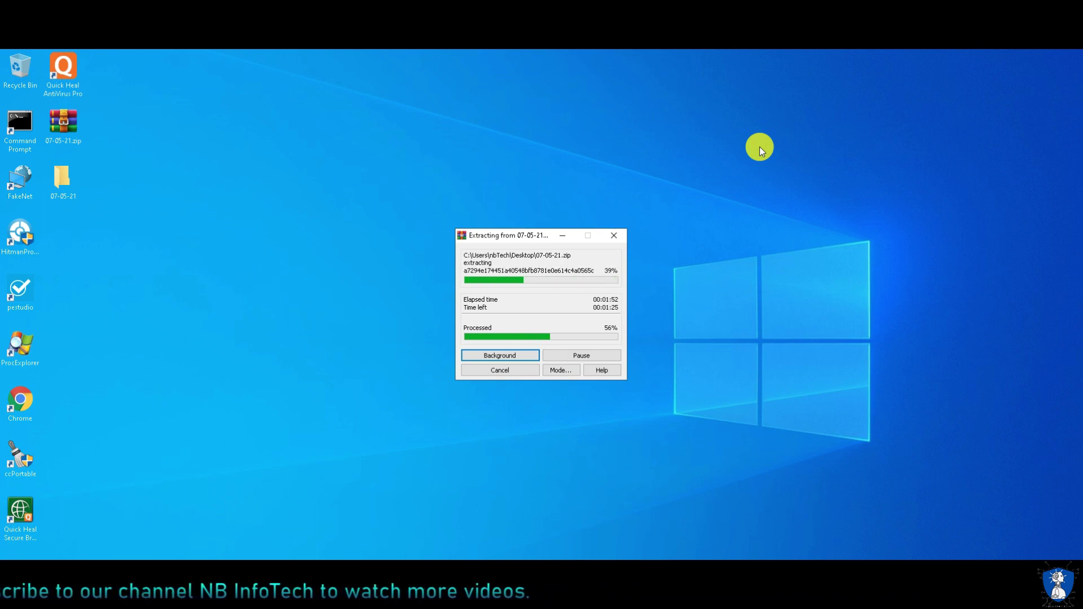
Open the extracted 07-05-21 folder, examine the names and types of its sample files, and minimize the window.
{"action": "right_click", "coordinate": [66, 184]}
{"action": "left_click", "coordinate": [87, 193]}
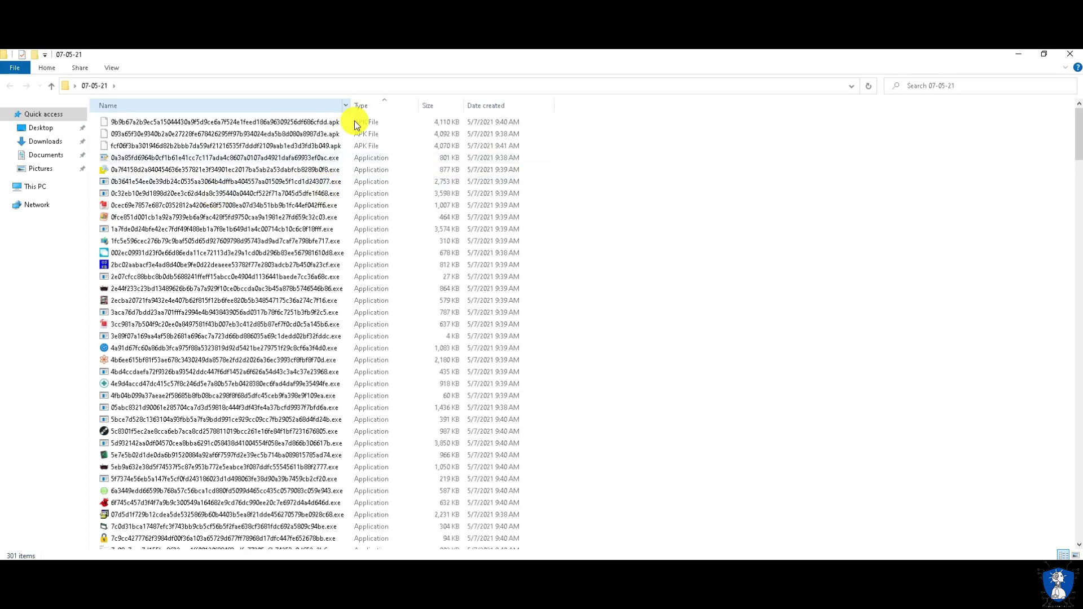
{"action": "left_click", "coordinate": [355, 145]}
{"action": "scroll", "coordinate": [393, 287], "scroll_direction": "down", "scroll_amount": 6}
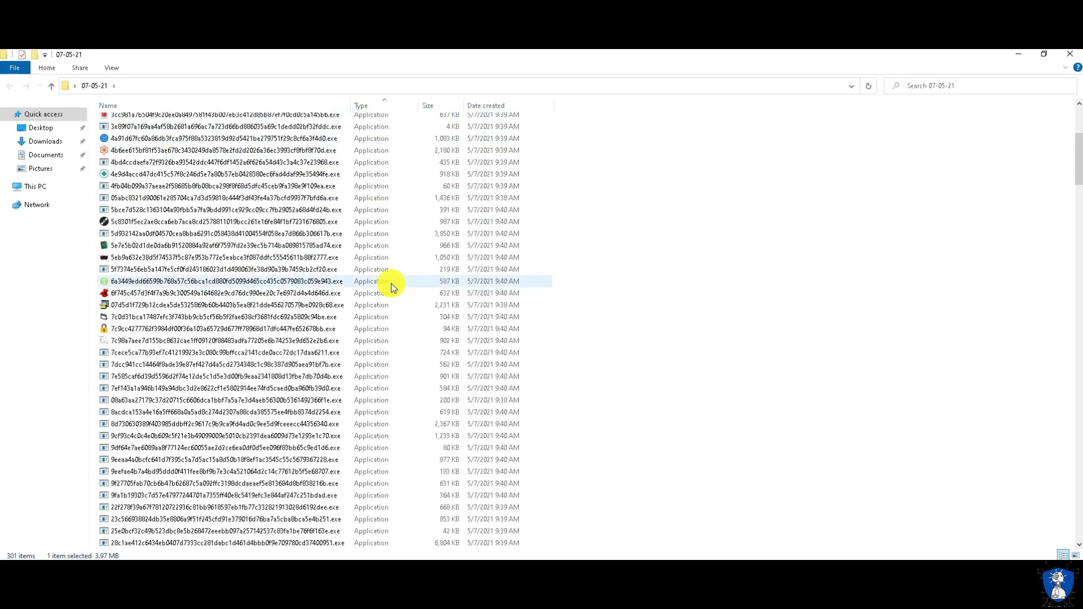
{"action": "scroll", "coordinate": [393, 287], "scroll_direction": "down", "scroll_amount": 6}
{"action": "scroll", "coordinate": [386, 314], "scroll_direction": "down", "scroll_amount": 12}
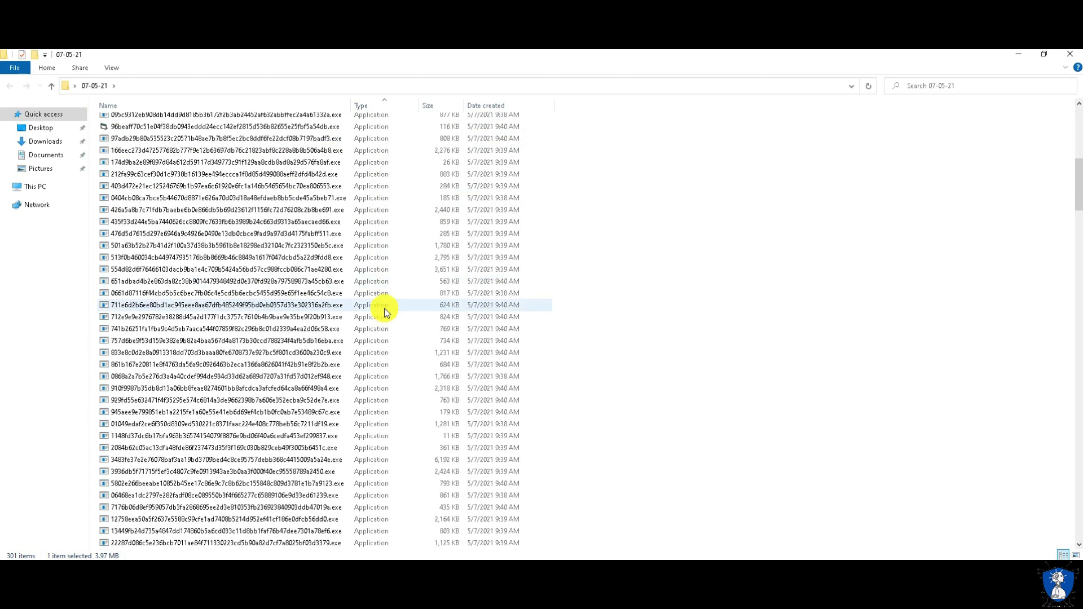
{"action": "scroll", "coordinate": [416, 382], "scroll_direction": "down", "scroll_amount": 12}
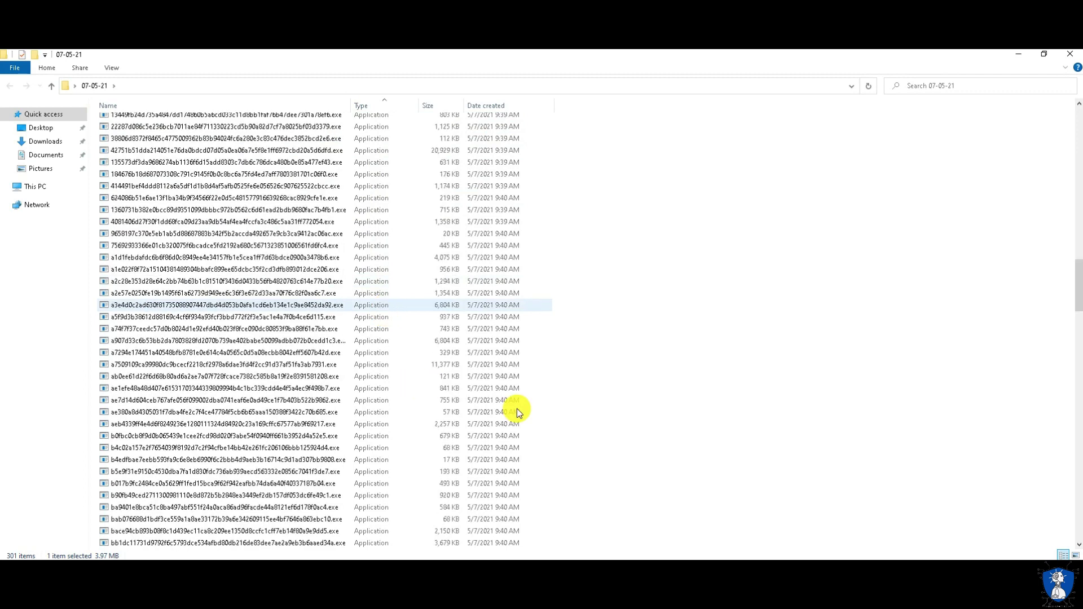
{"action": "scroll", "coordinate": [397, 397], "scroll_direction": "down", "scroll_amount": 12}
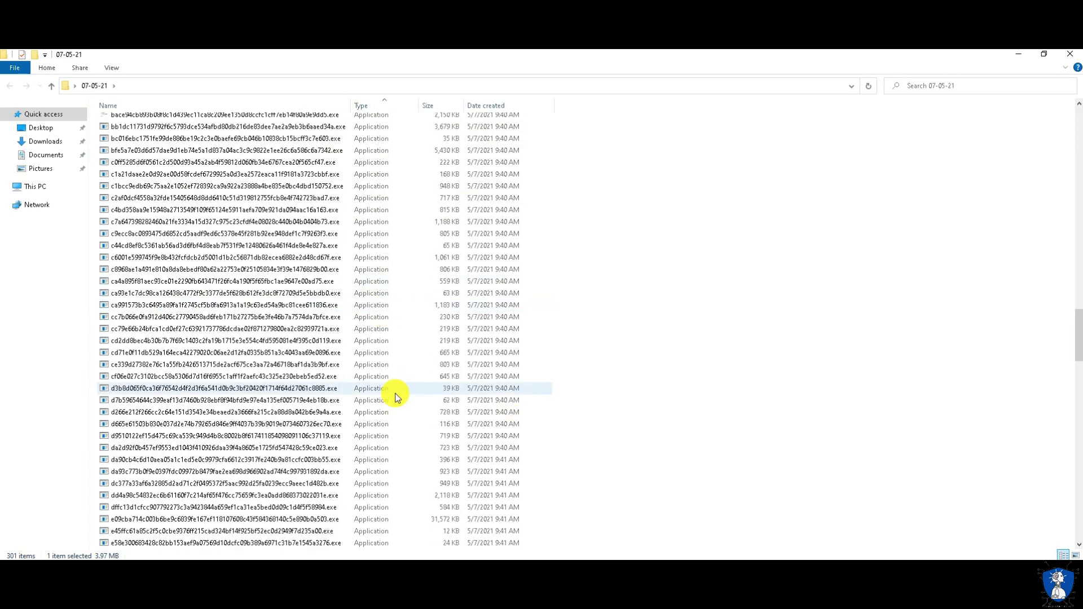
{"action": "scroll", "coordinate": [396, 397], "scroll_direction": "down", "scroll_amount": 12}
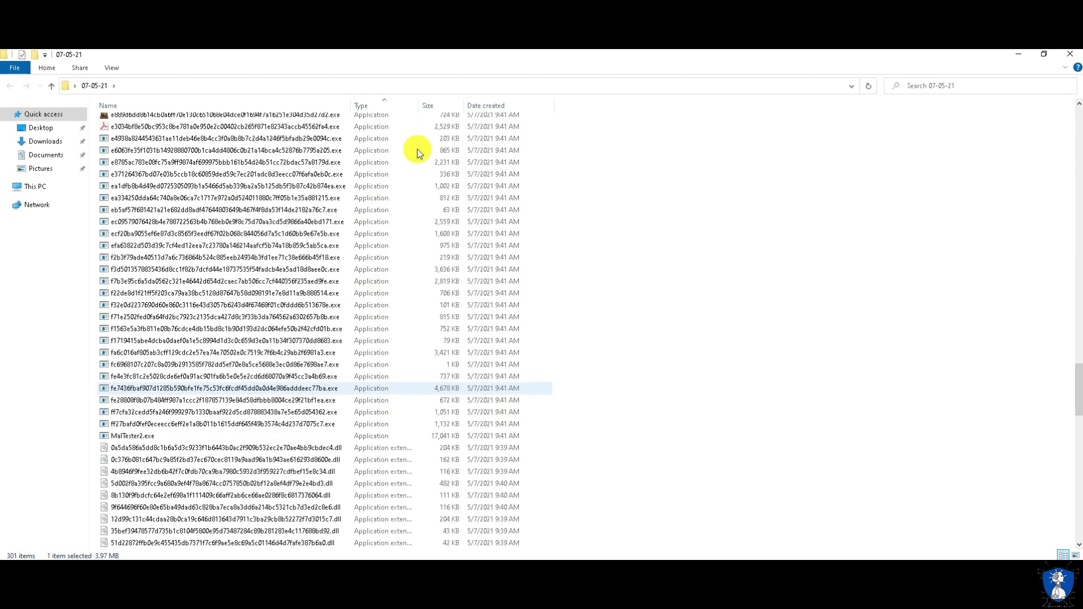
{"action": "double_click", "coordinate": [419, 109]}
{"action": "scroll", "coordinate": [415, 203], "scroll_direction": "down", "scroll_amount": 8}
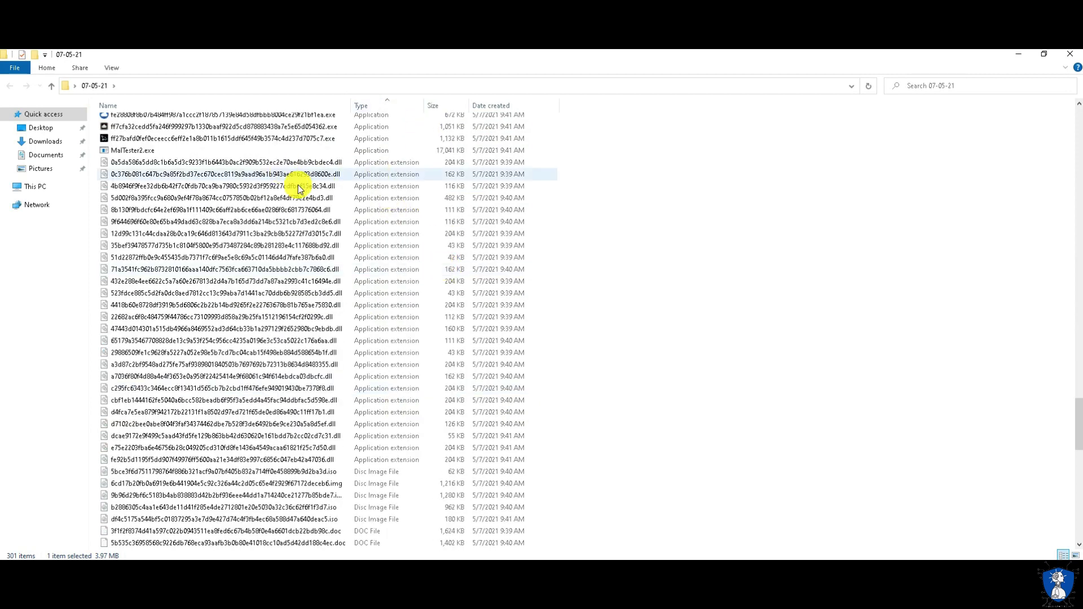
{"action": "scroll", "coordinate": [336, 375], "scroll_direction": "down", "scroll_amount": 8}
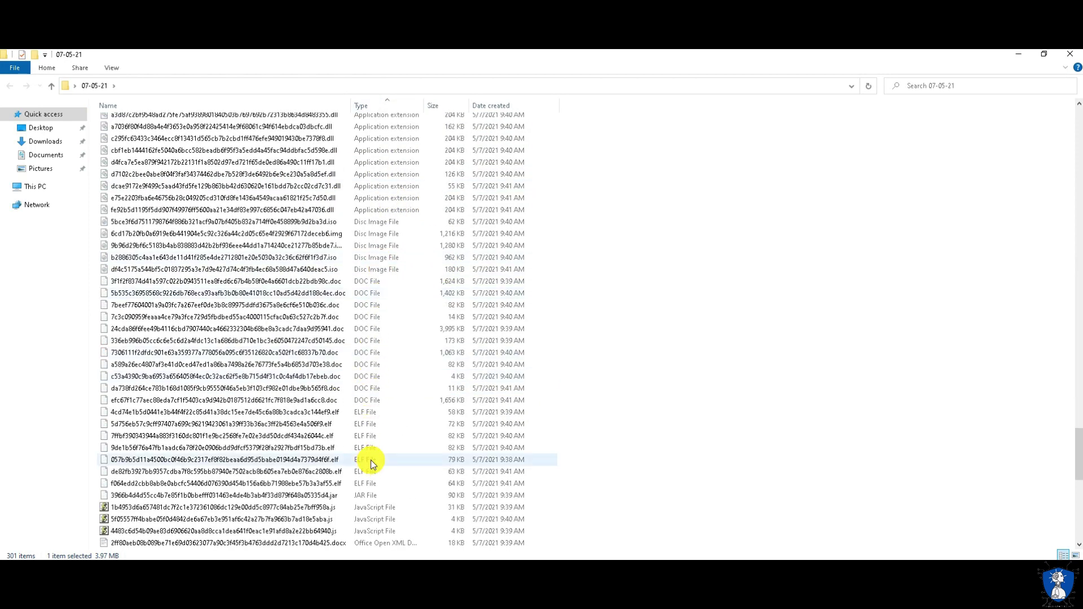
{"action": "scroll", "coordinate": [374, 463], "scroll_direction": "down", "scroll_amount": 5}
{"action": "left_click", "coordinate": [326, 294]}
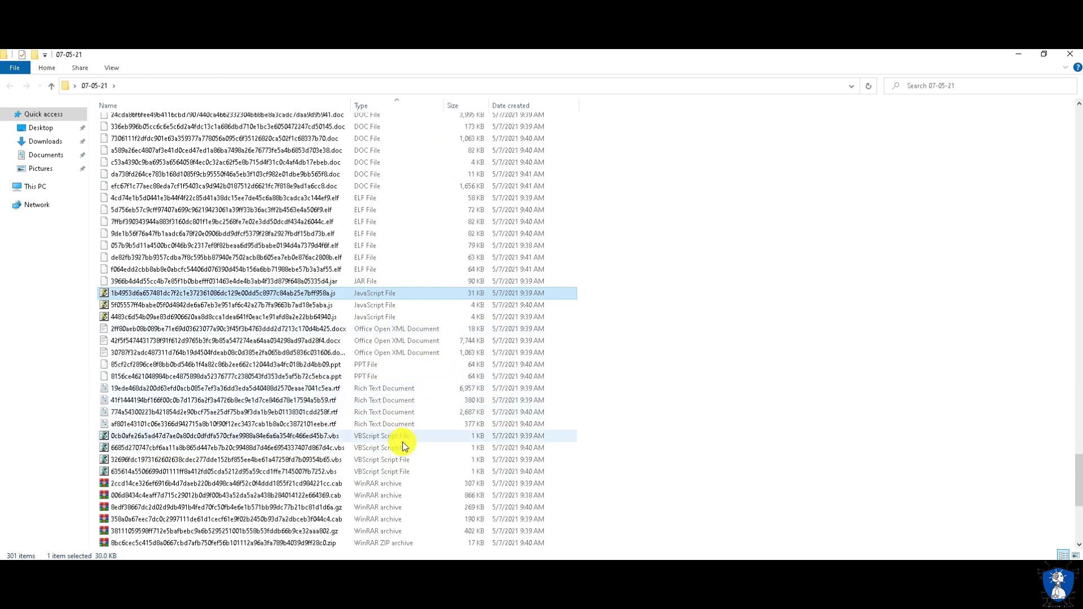
{"action": "scroll", "coordinate": [403, 444], "scroll_direction": "down", "scroll_amount": 6}
{"action": "scroll", "coordinate": [403, 446], "scroll_direction": "down", "scroll_amount": 2}
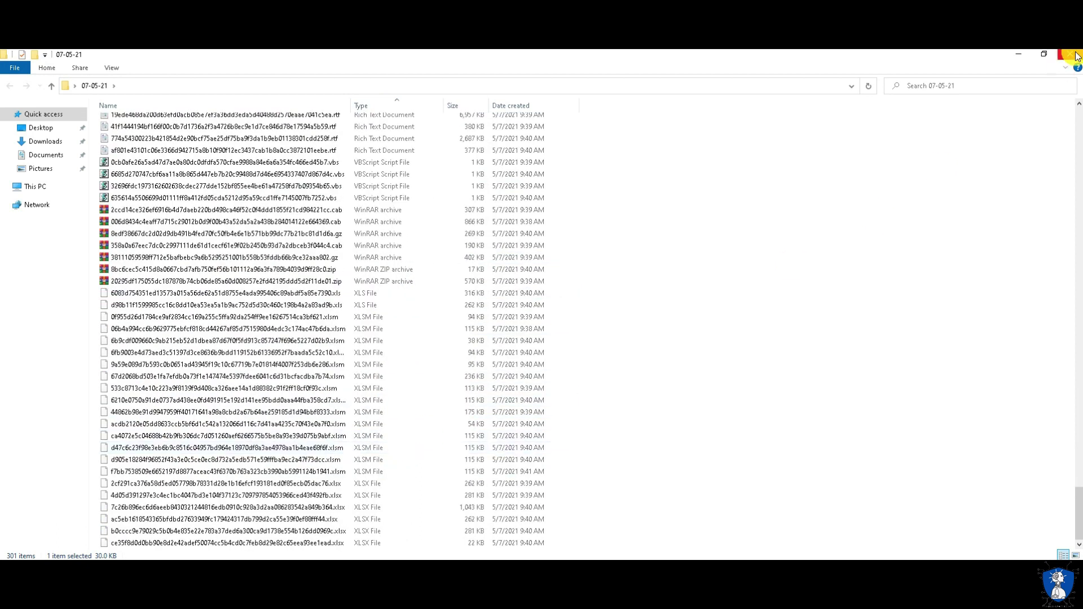
{"action": "left_click", "coordinate": [1043, 54]}
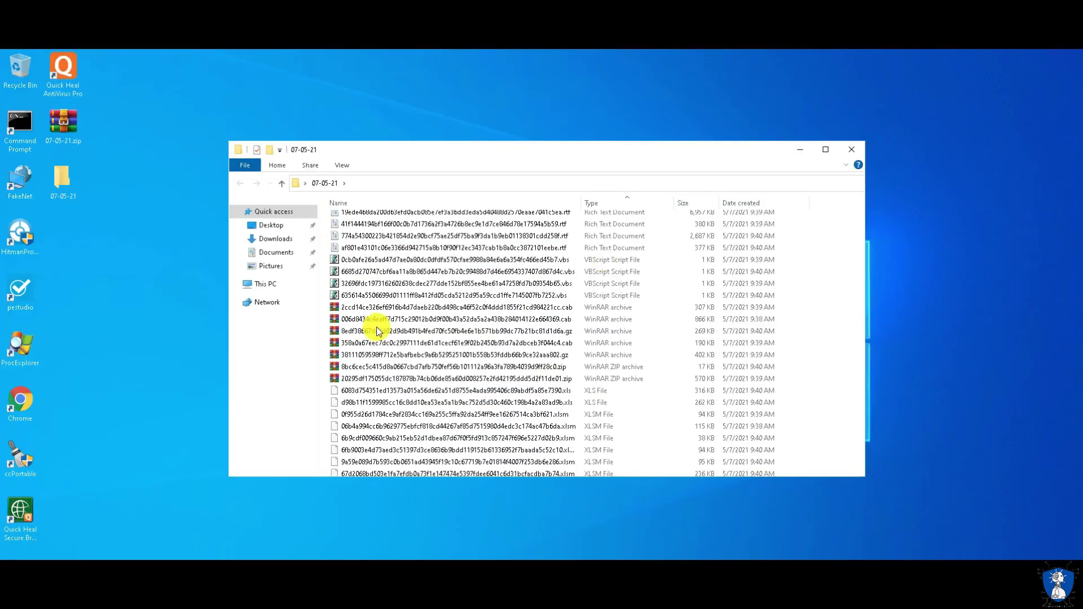
{"action": "left_click", "coordinate": [800, 161]}
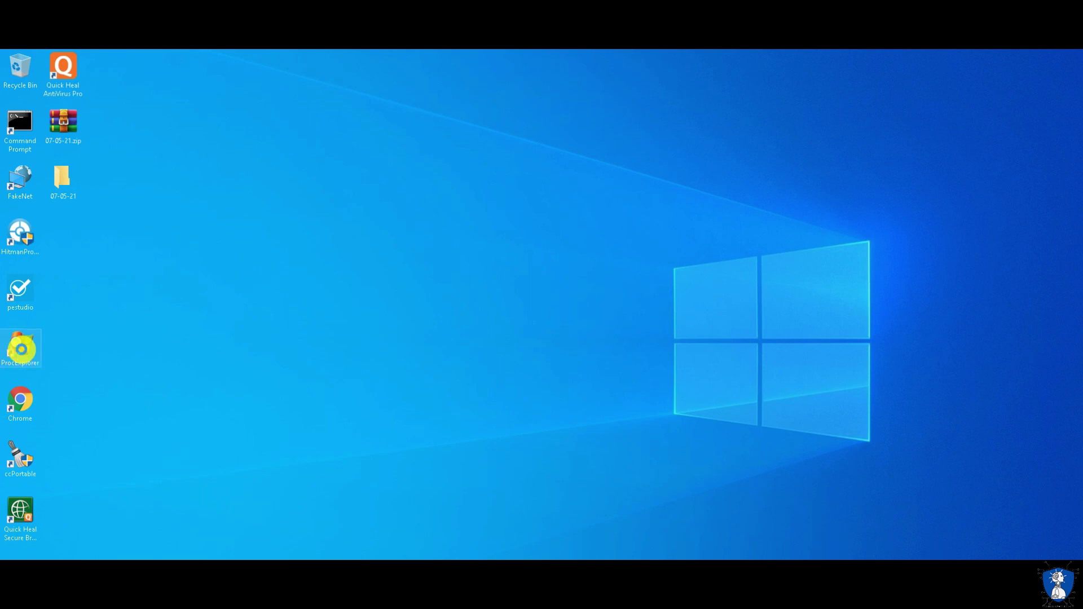
Launch Process Explorer from the desktop and open Task Manager to monitor system activity.
{"action": "right_click", "coordinate": [21, 349]}
{"action": "left_click", "coordinate": [49, 156]}
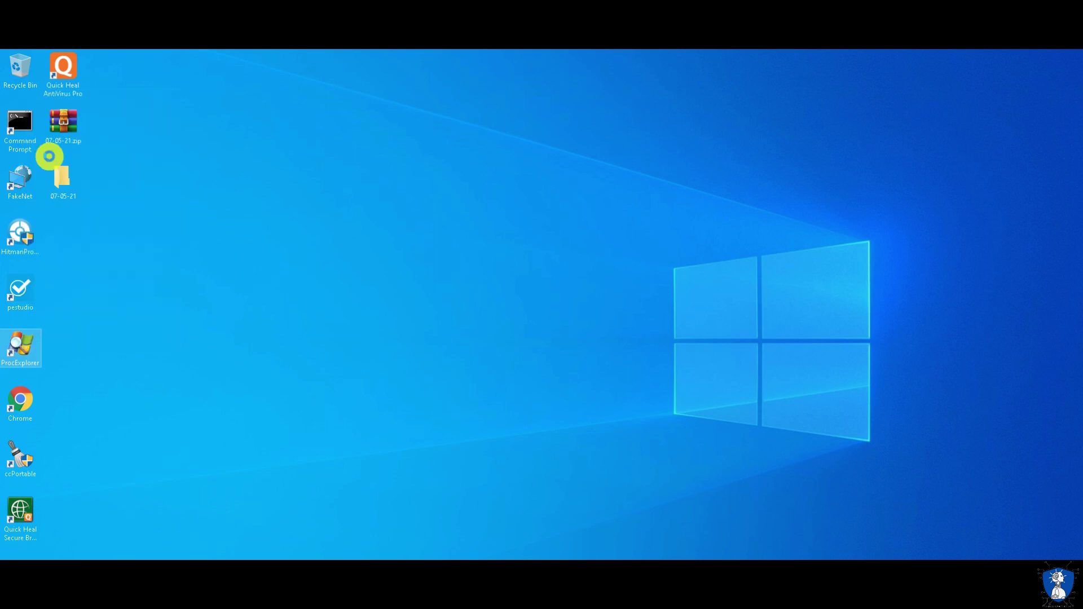
{"action": "right_click", "coordinate": [368, 573]}
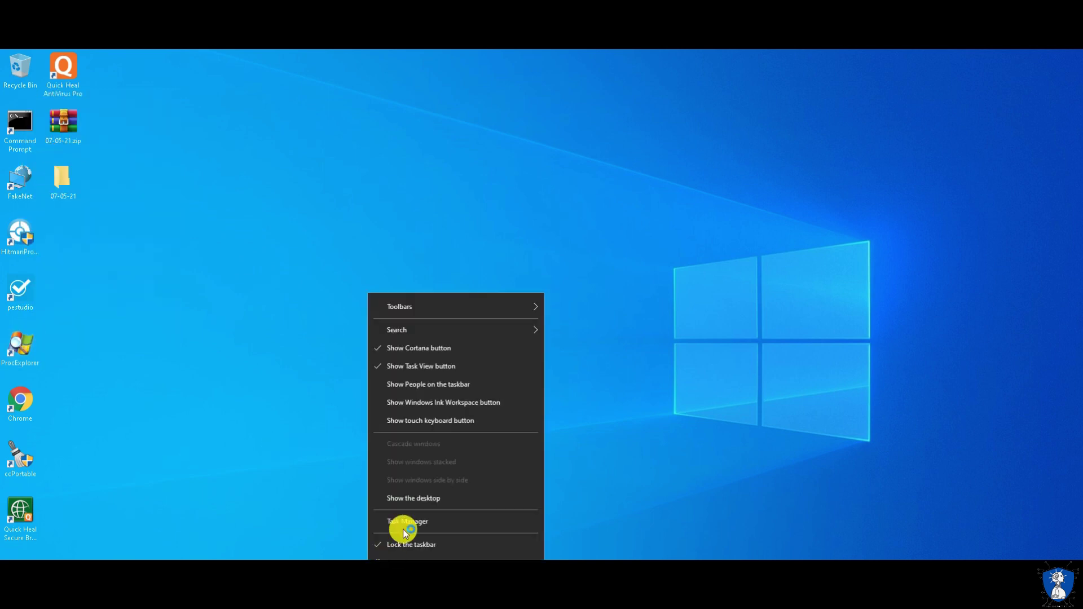
{"action": "left_click", "coordinate": [406, 523]}
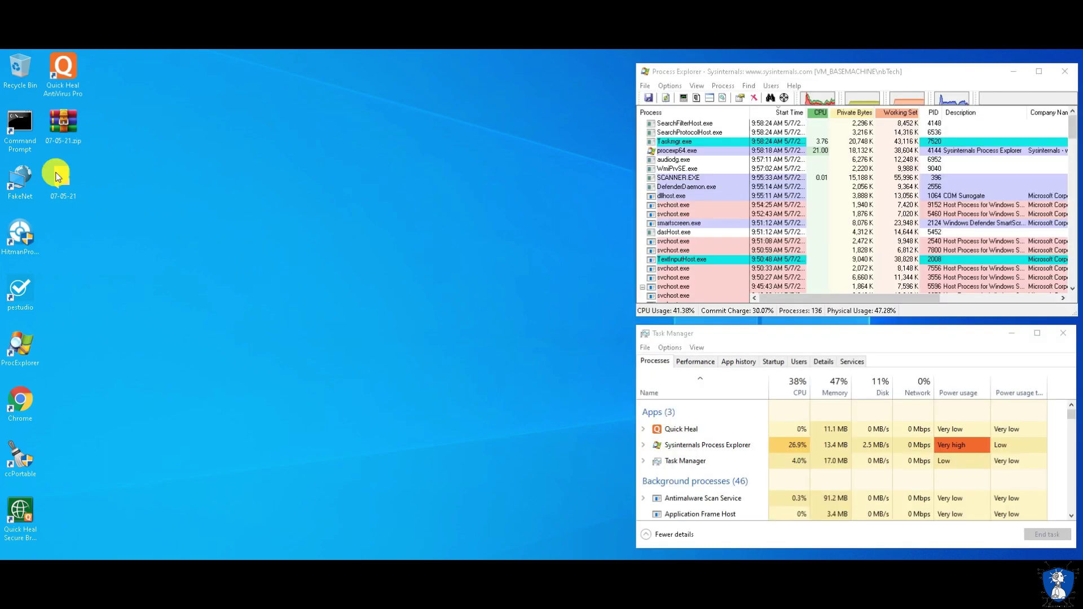
Run a Quick Heal custom scan on the 07-05-21 folder and check its status and the actions taken on files.
{"action": "left_click", "coordinate": [57, 176]}
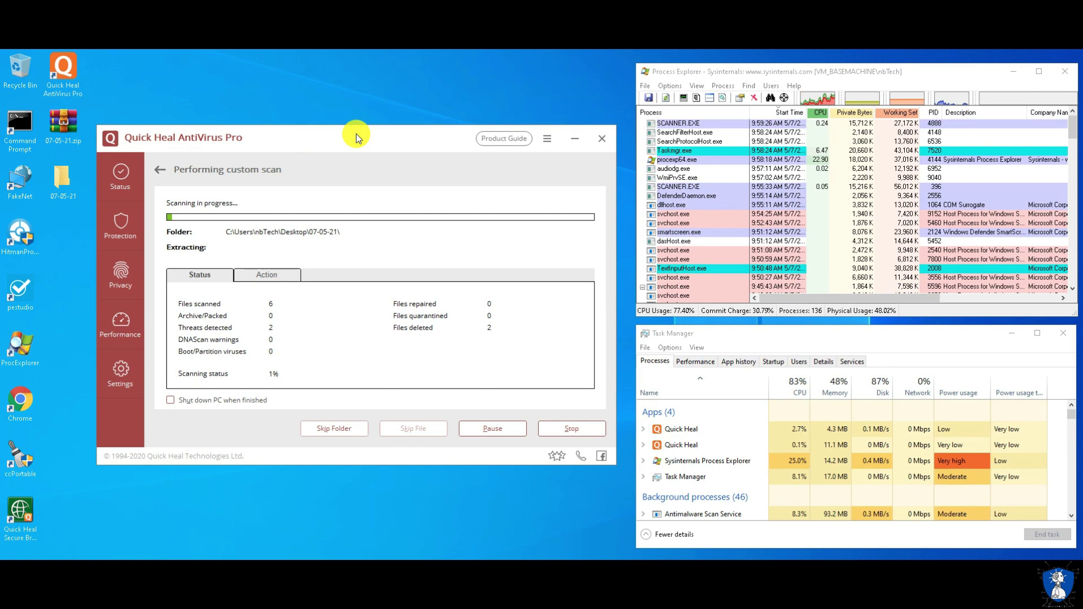
{"action": "left_click", "coordinate": [266, 276]}
{"action": "left_click", "coordinate": [198, 275]}
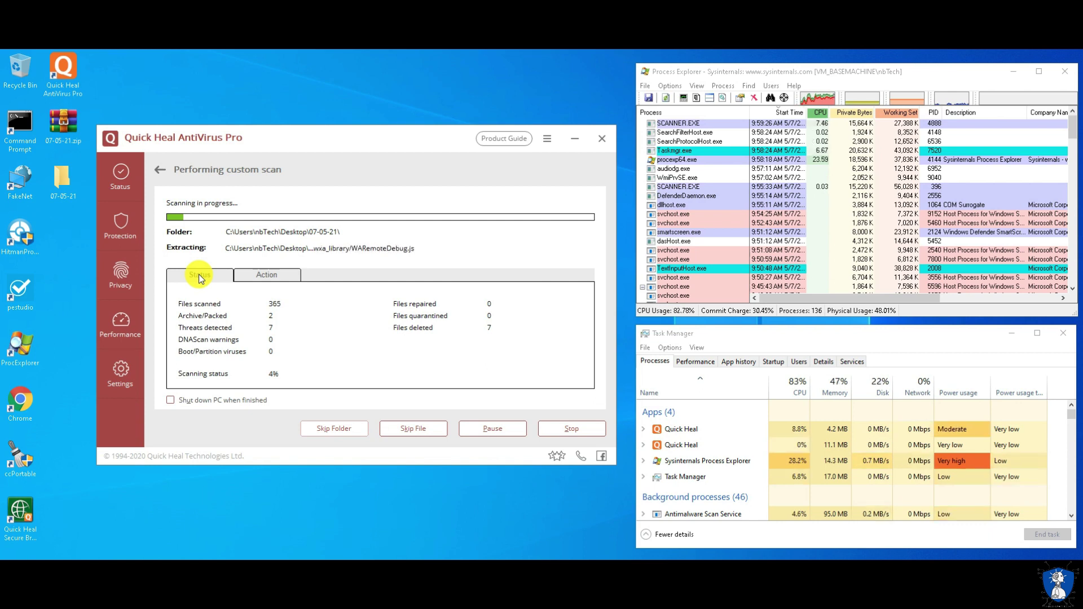
{"action": "left_click", "coordinate": [267, 275]}
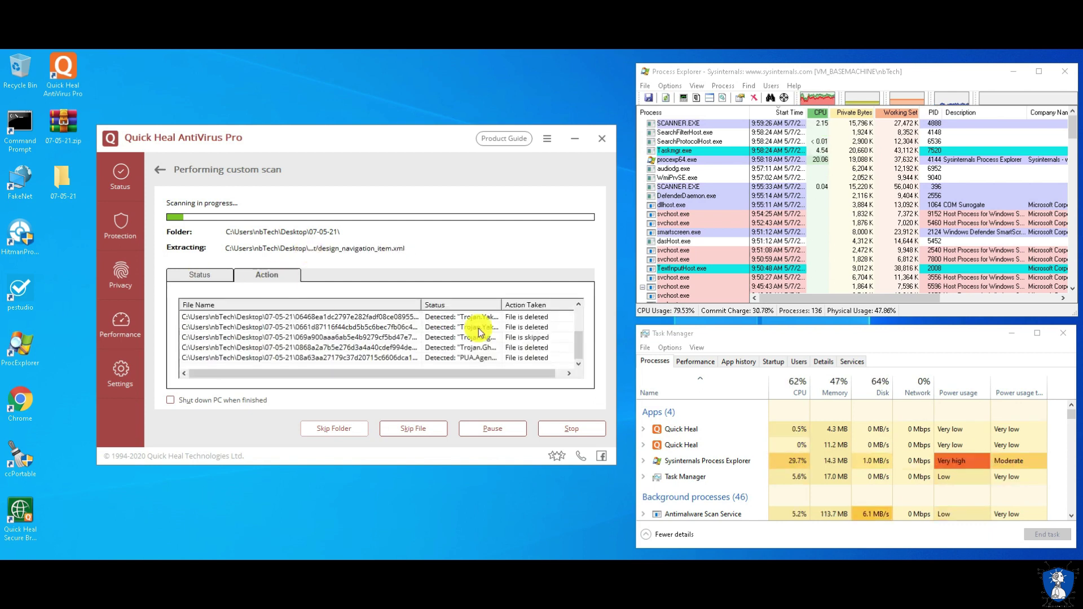
{"action": "left_click_drag", "start_coordinate": [405, 309], "coordinate": [403, 309]}
{"action": "left_click_drag", "start_coordinate": [498, 308], "coordinate": [517, 308]}
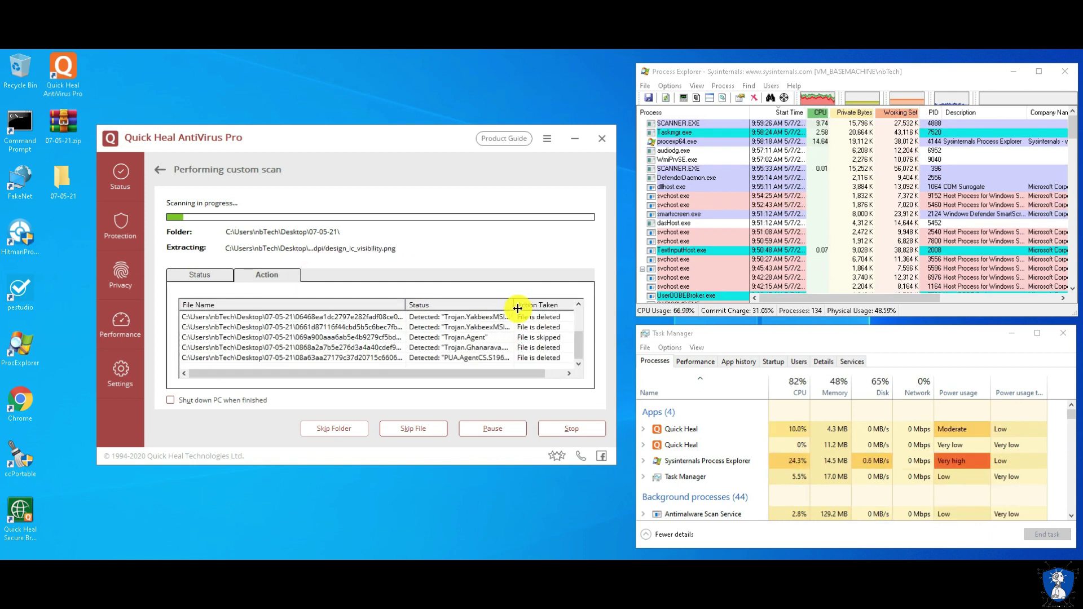
{"action": "left_click", "coordinate": [213, 275]}
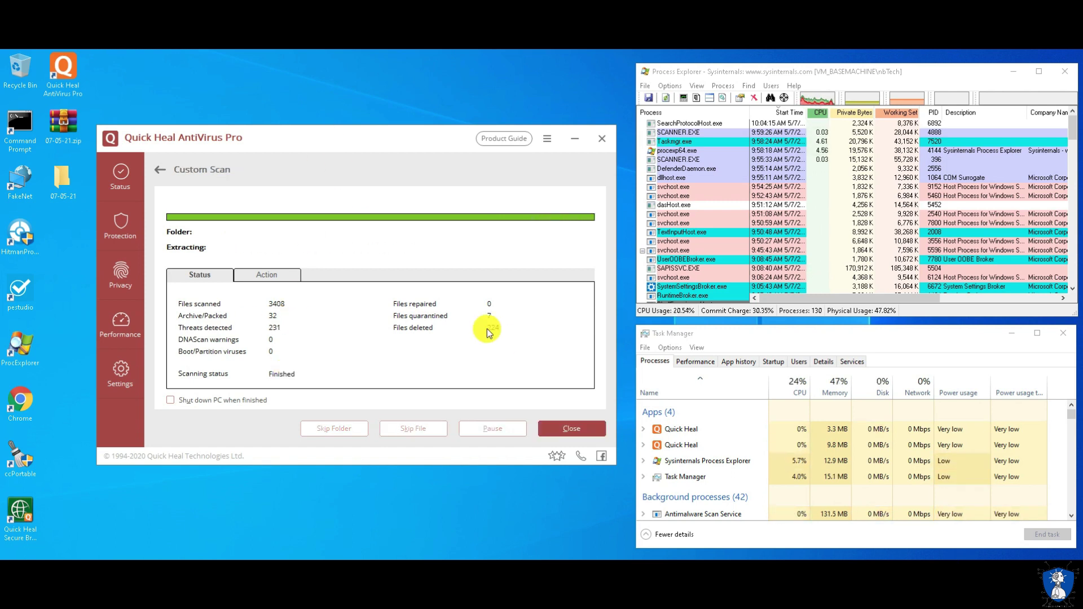
Review the actions taken on detected files and the status summary of the finished scan, and close the scan.
{"action": "left_click", "coordinate": [262, 281]}
{"action": "left_click_drag", "start_coordinate": [580, 346], "coordinate": [582, 311]}
{"action": "left_click", "coordinate": [582, 303]}
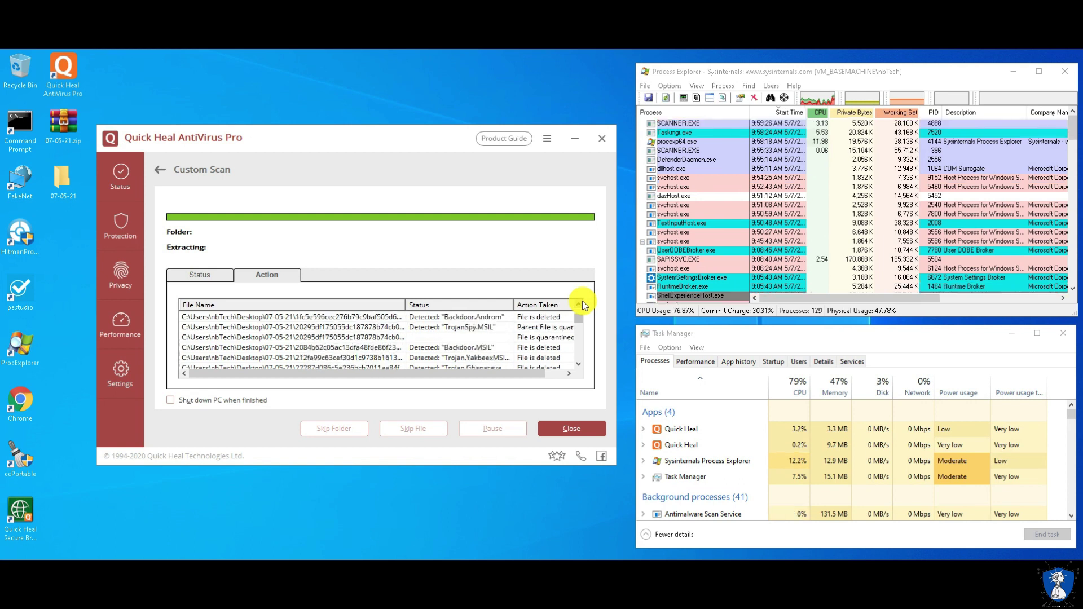
{"action": "left_click", "coordinate": [579, 306]}
{"action": "scroll", "coordinate": [581, 310], "scroll_direction": "up", "scroll_amount": 5}
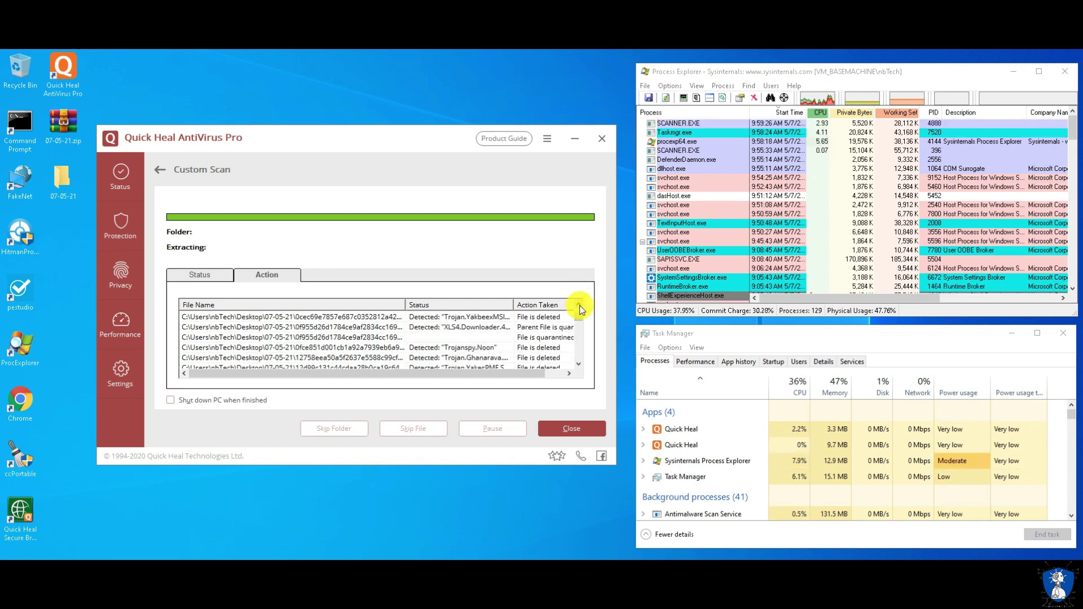
{"action": "left_click", "coordinate": [200, 275]}
{"action": "left_click", "coordinate": [564, 430]}
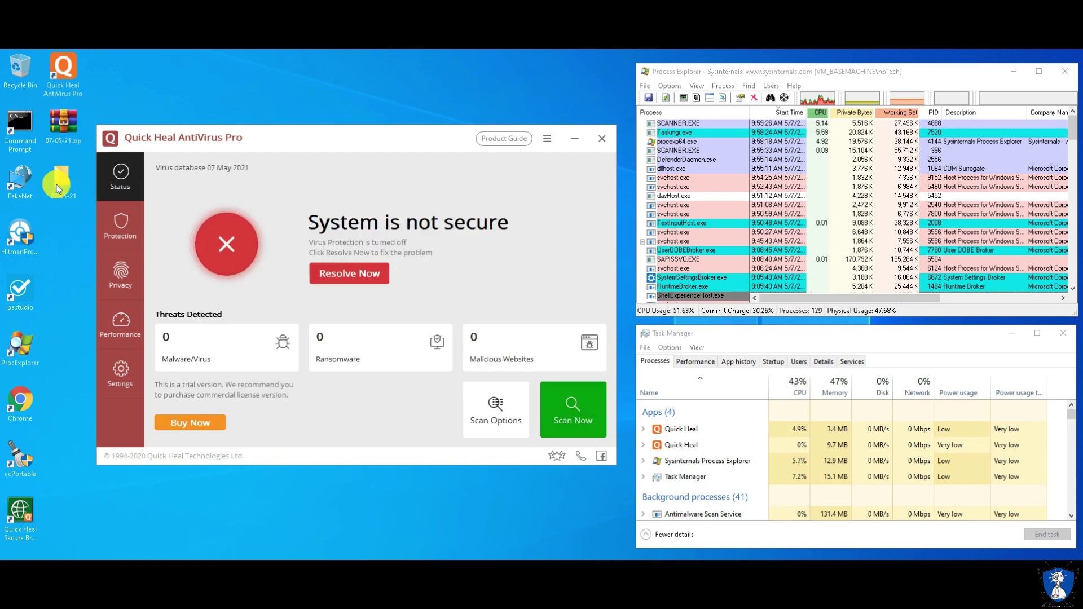
Open the 07-05-21 folder to check the files left after the scan and minimize it.
{"action": "left_click", "coordinate": [56, 184]}
{"action": "right_click", "coordinate": [56, 184]}
{"action": "left_click", "coordinate": [84, 185]}
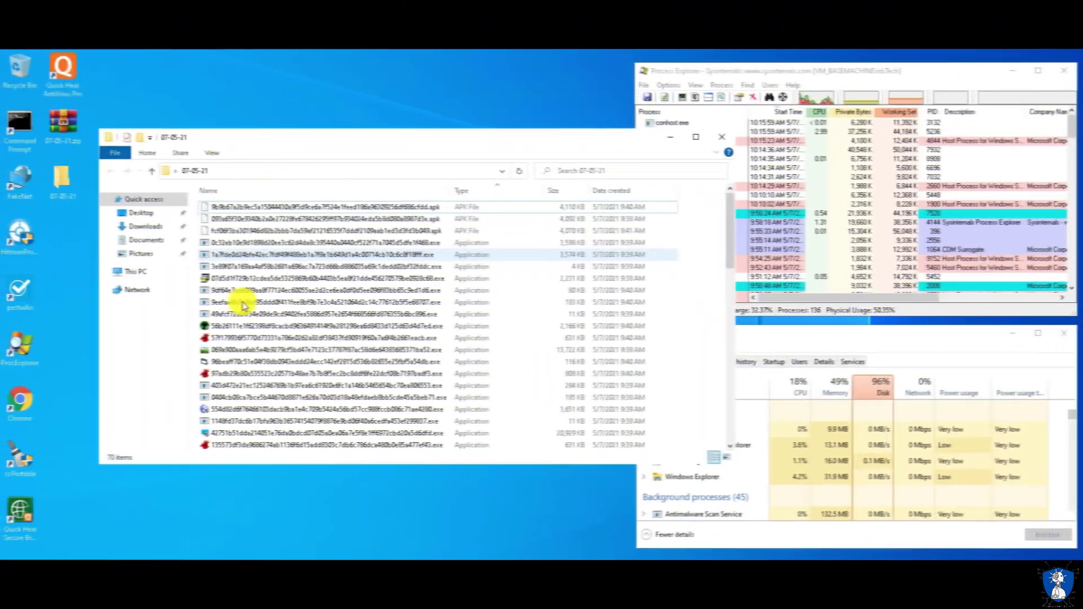
{"action": "left_click", "coordinate": [669, 138]}
Bring back the antivirus window, turn Virus Protection on again by resolving the reported problem, and reposition the window slightly.
{"action": "left_click", "coordinate": [225, 570]}
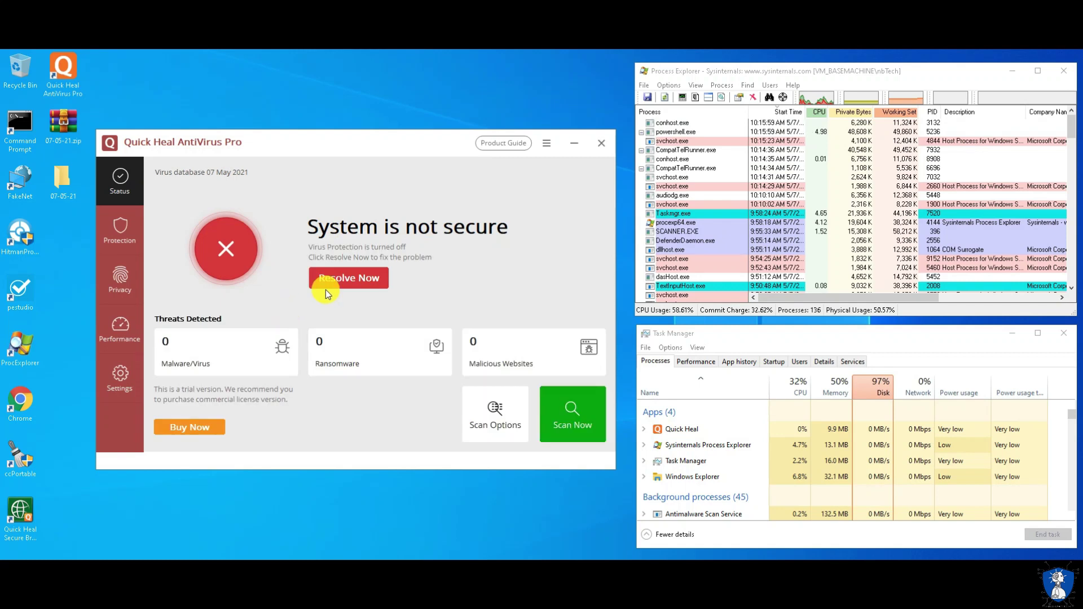
{"action": "left_click", "coordinate": [354, 288]}
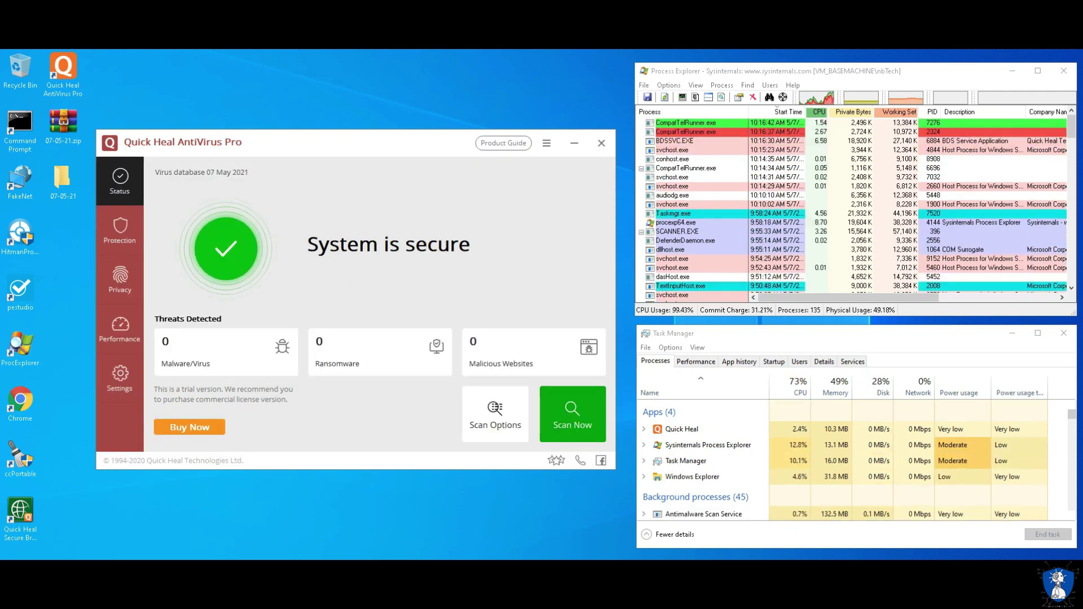
{"action": "left_click_drag", "start_coordinate": [293, 142], "coordinate": [300, 137]}
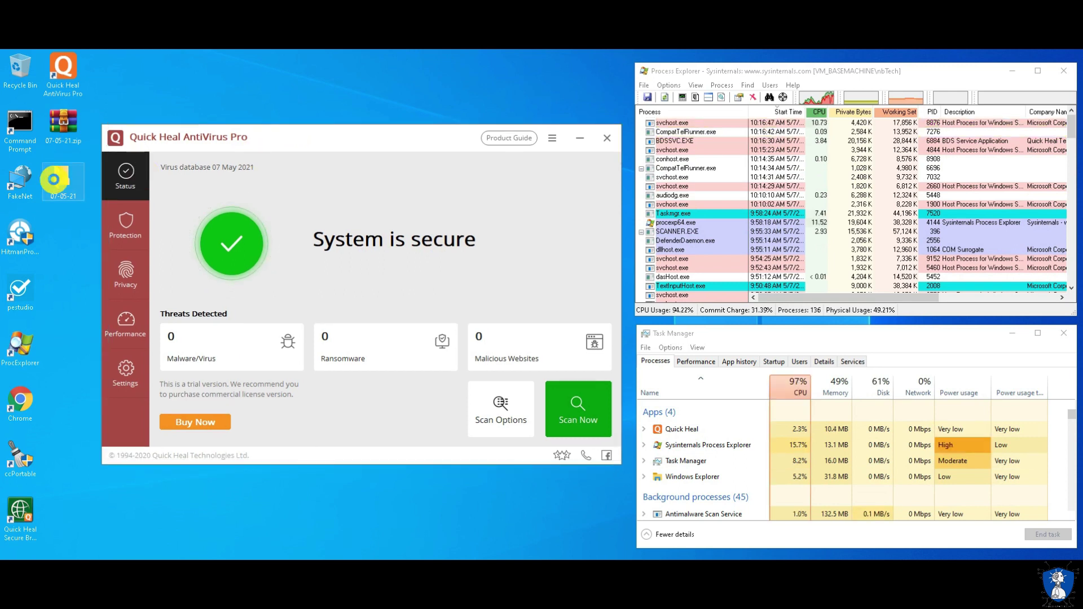
Run another Quick Heal custom scan on the 07-05-21 folder, and close the finished scan and the antivirus window.
{"action": "right_click", "coordinate": [54, 179]}
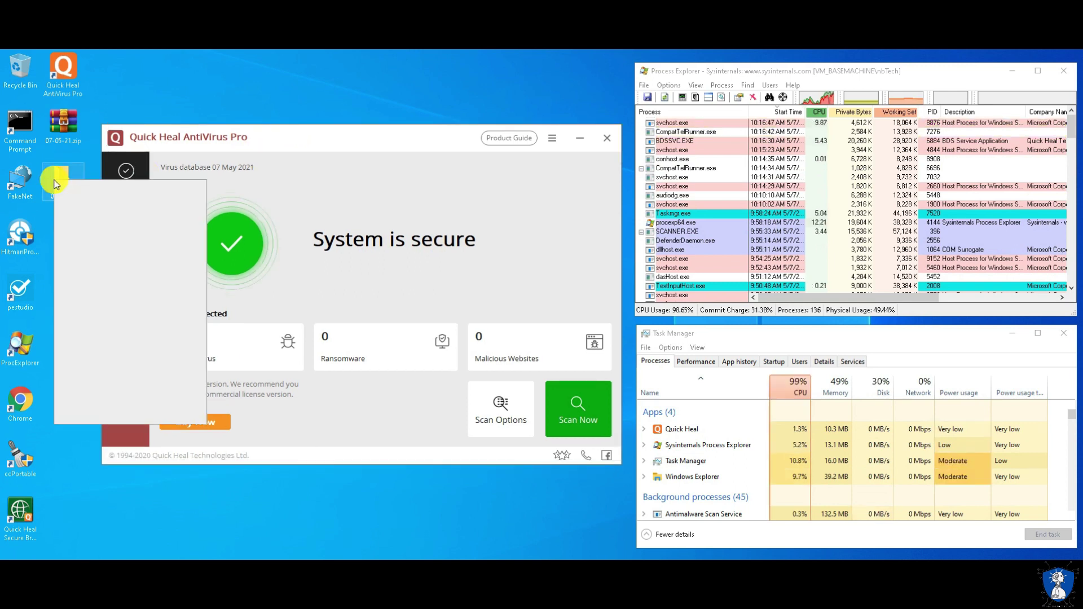
{"action": "left_click", "coordinate": [100, 273]}
{"action": "left_click", "coordinate": [605, 138]}
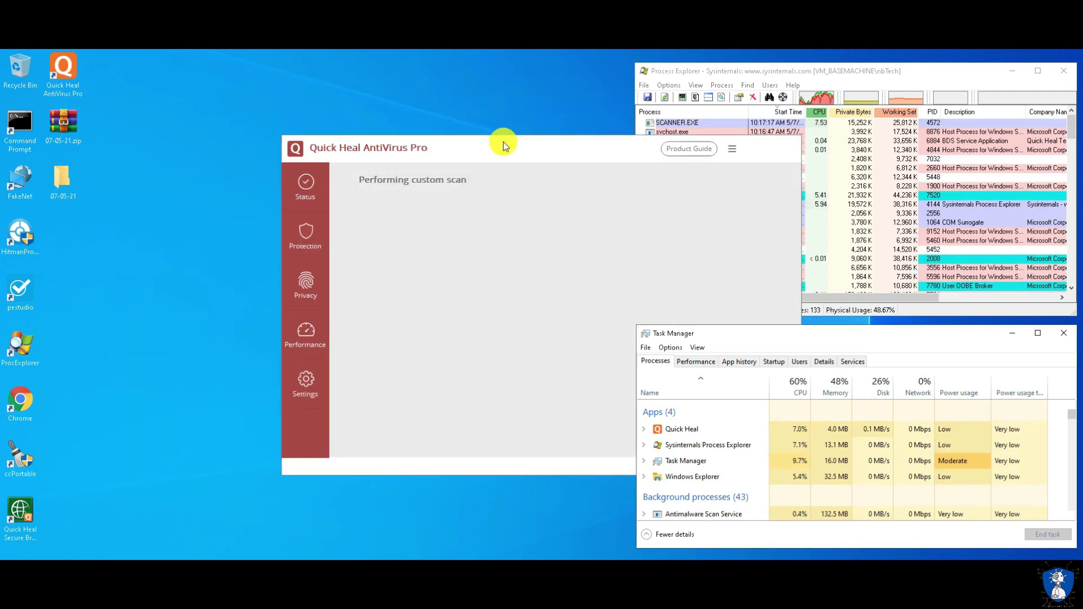
{"action": "left_click_drag", "start_coordinate": [521, 143], "coordinate": [334, 151]}
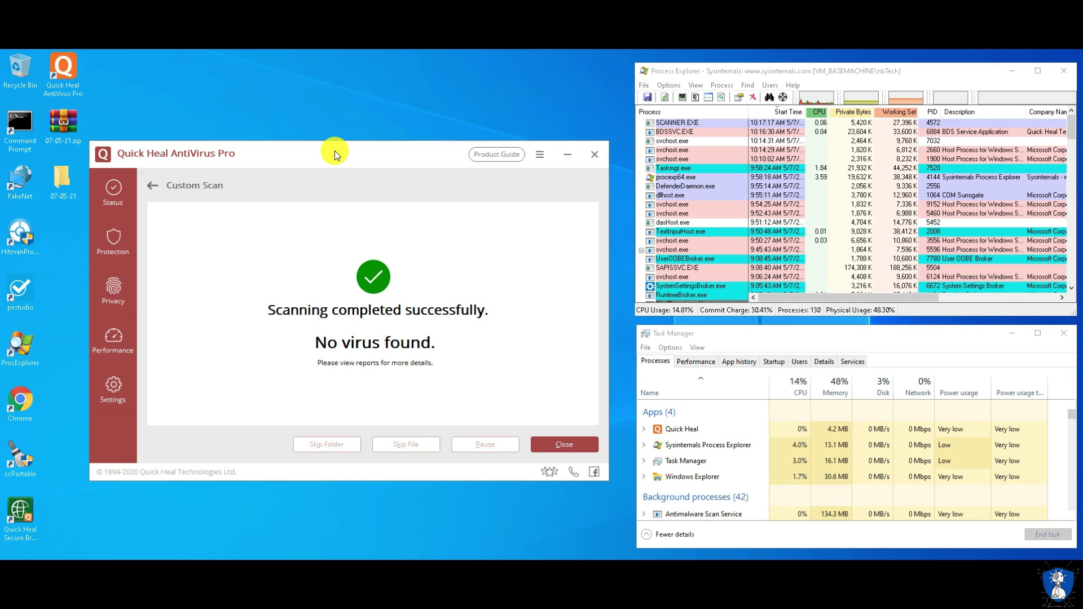
{"action": "left_click", "coordinate": [552, 446]}
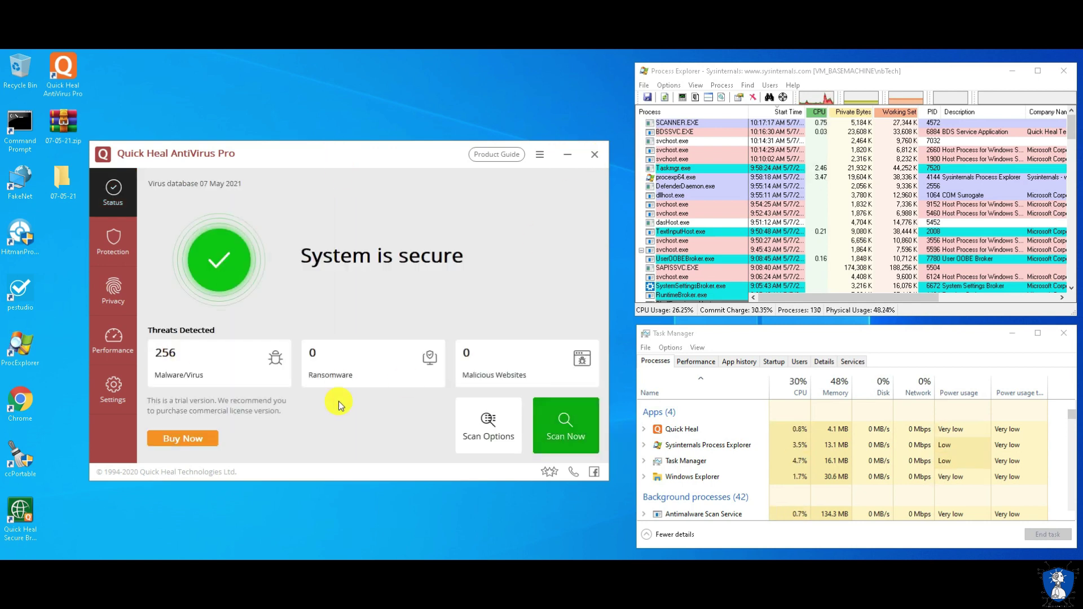
{"action": "left_click", "coordinate": [595, 156]}
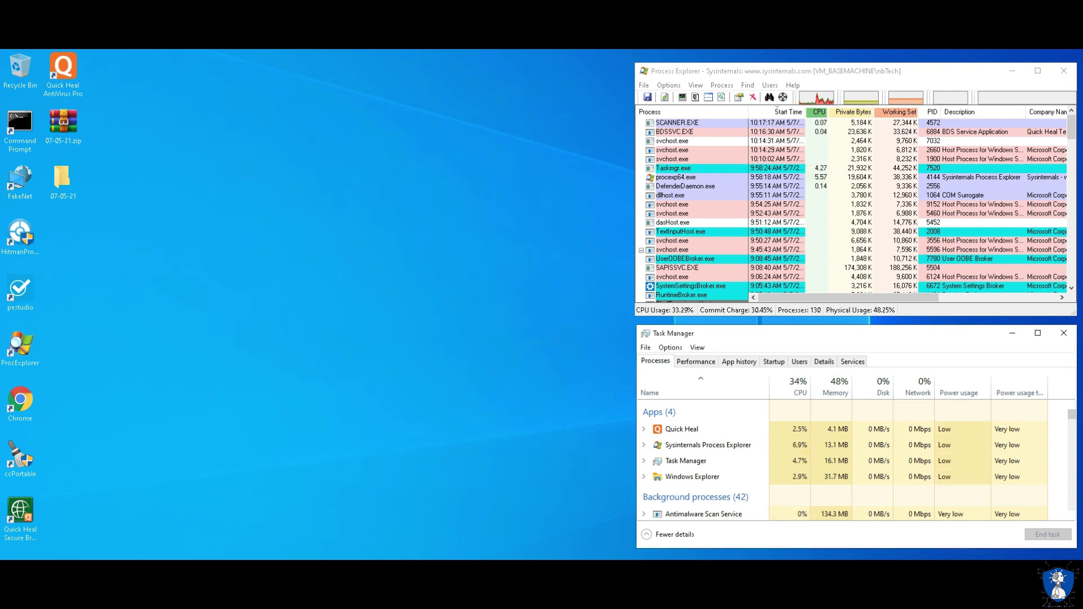
Bring back the 07-05-21 folder window, reposition it, and remove the blocked Program.Wacapew and Trojan.Wacatac files flagged by Quick Heal.
{"action": "left_click", "coordinate": [321, 566]}
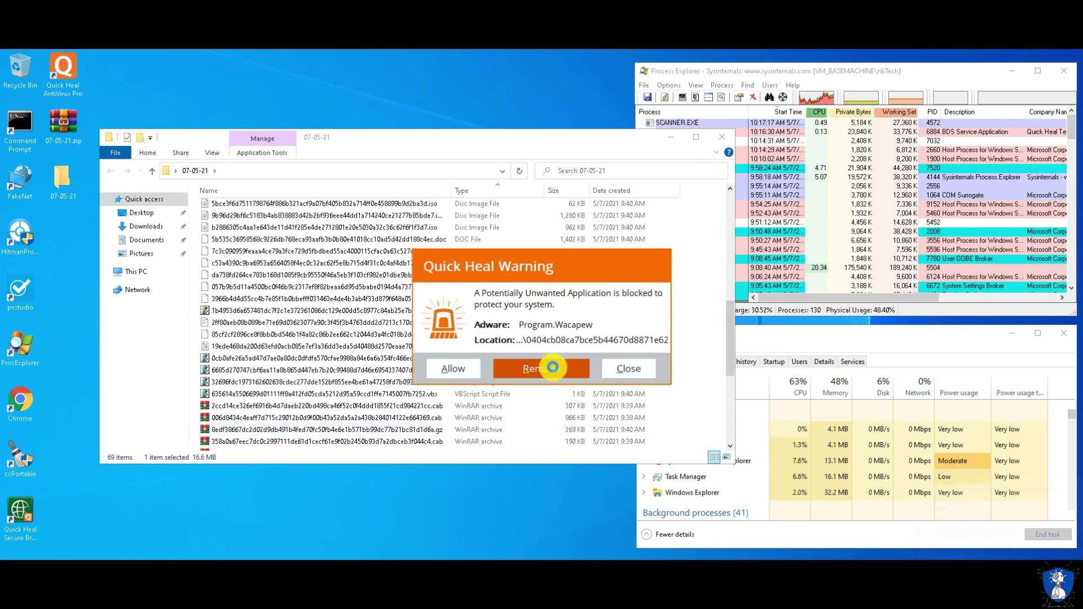
{"action": "left_click", "coordinate": [552, 367]}
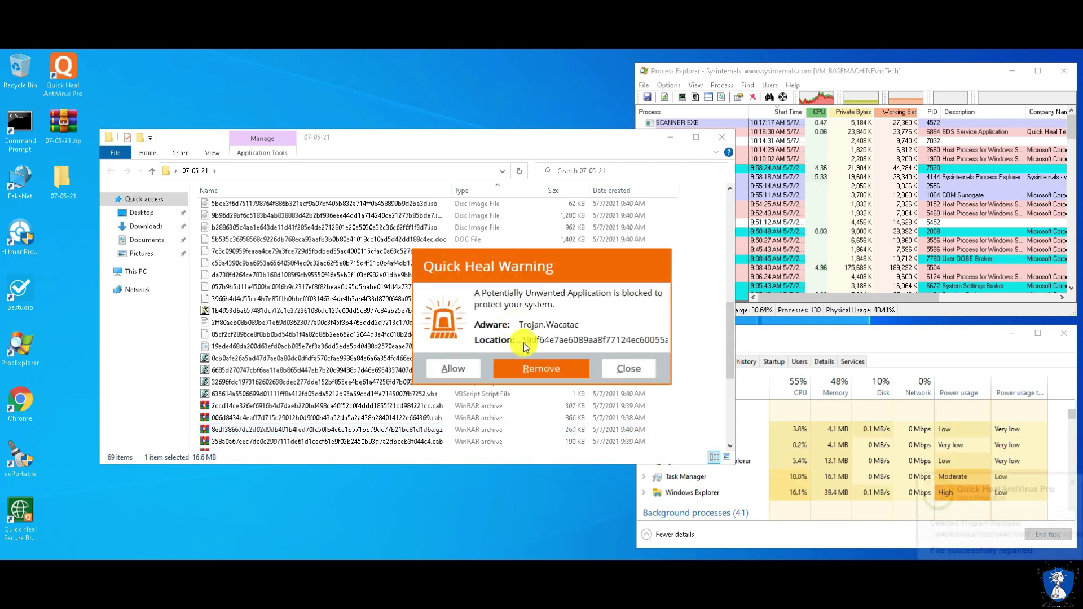
{"action": "left_click", "coordinate": [536, 370]}
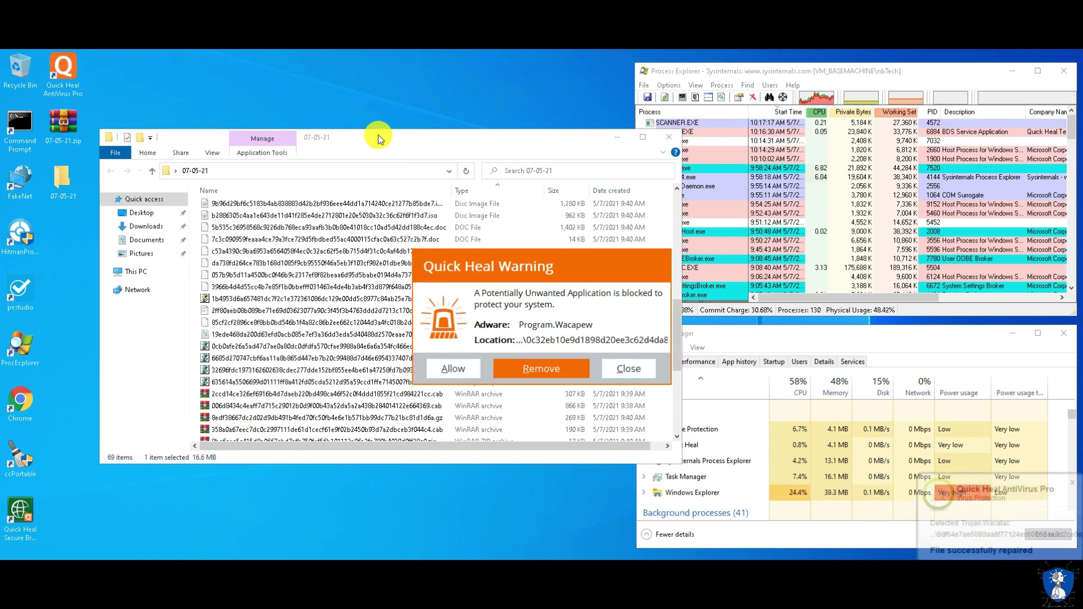
{"action": "left_click_drag", "start_coordinate": [412, 136], "coordinate": [363, 185]}
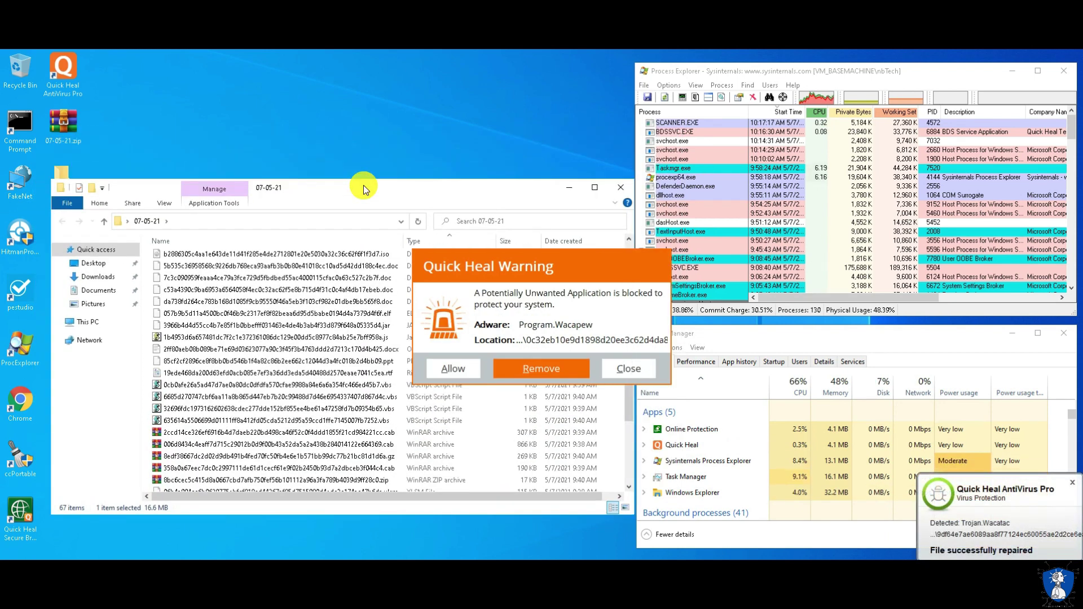
{"action": "left_click", "coordinate": [535, 369]}
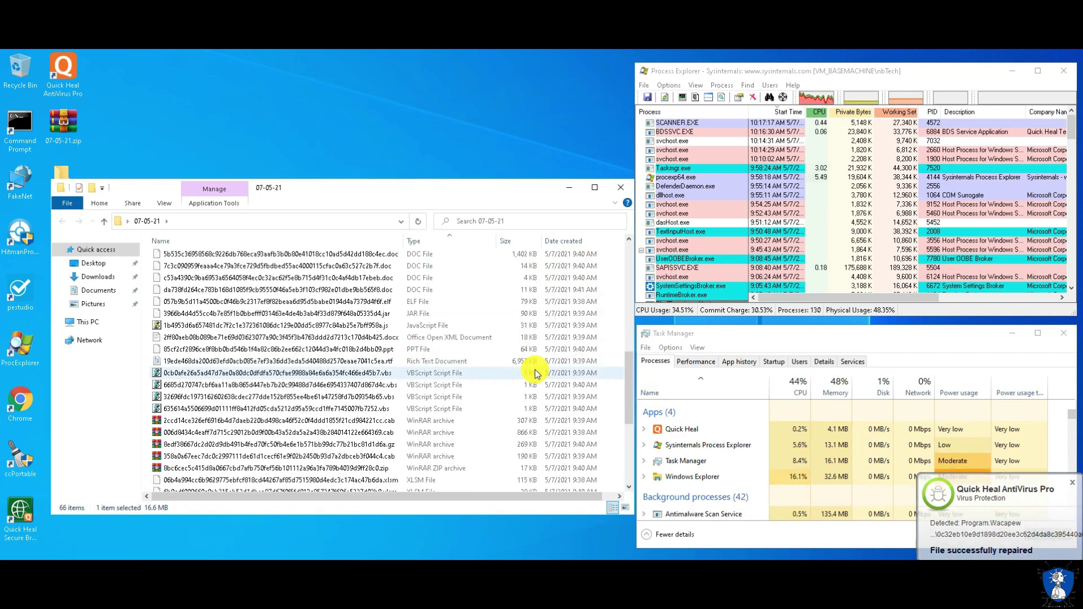
Refresh the 07-05-21 folder and remove the further blocked files flagged by Quick Heal, including Trojan.Wacapew and Trojan.Agent.
{"action": "left_click", "coordinate": [418, 221]}
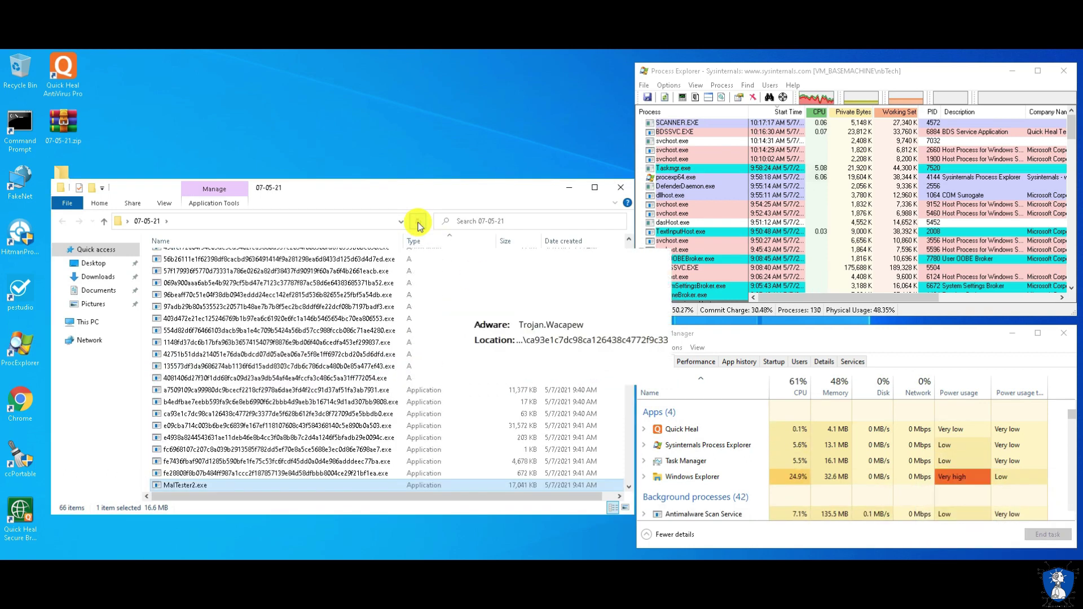
{"action": "left_click", "coordinate": [541, 369]}
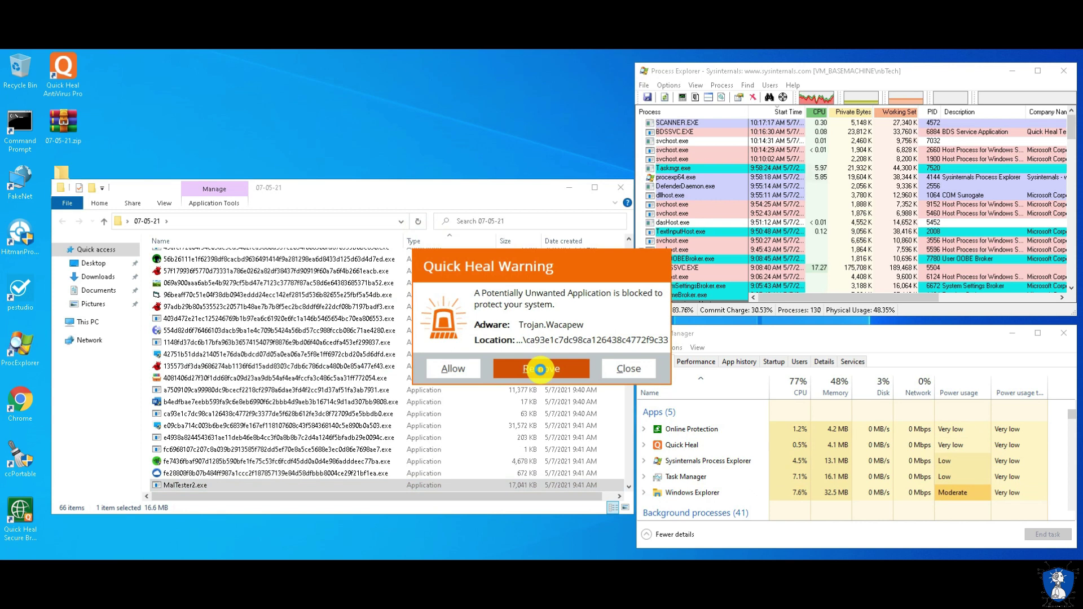
{"action": "left_click", "coordinate": [540, 369]}
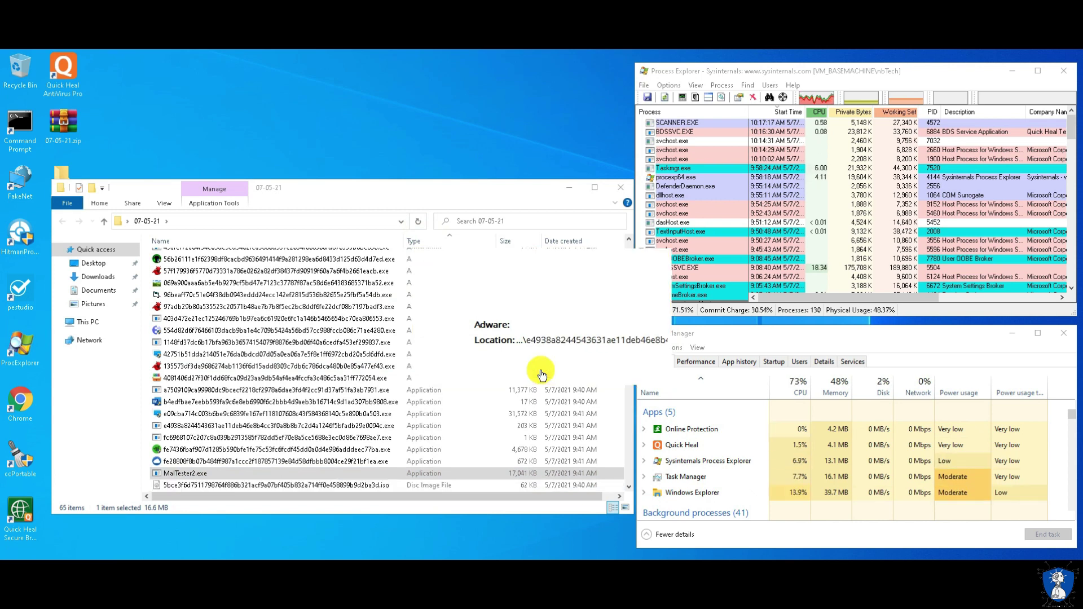
{"action": "left_click", "coordinate": [555, 369]}
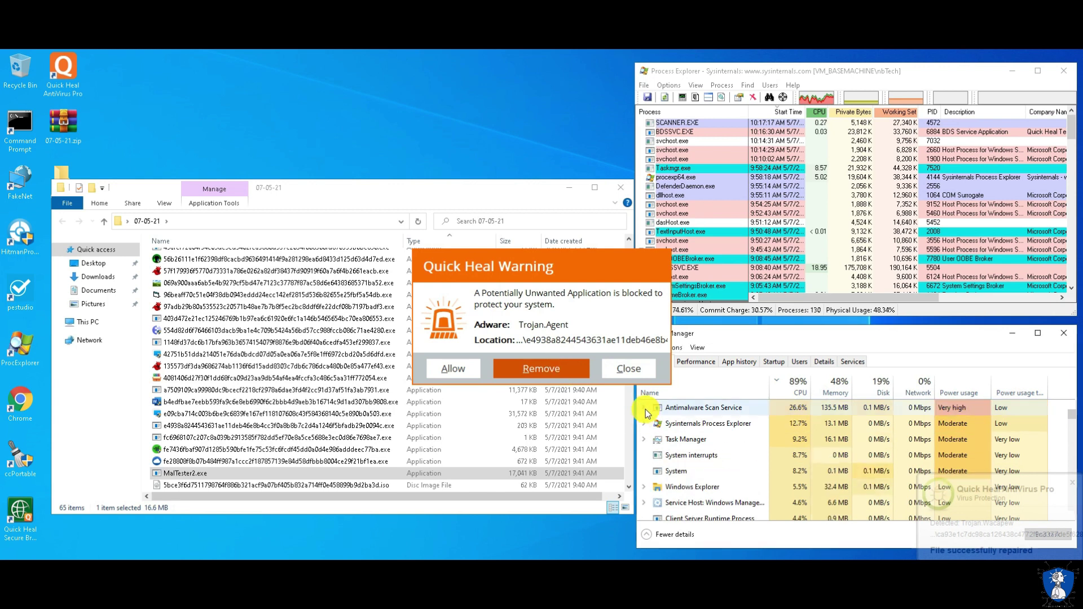
{"action": "left_click", "coordinate": [545, 369]}
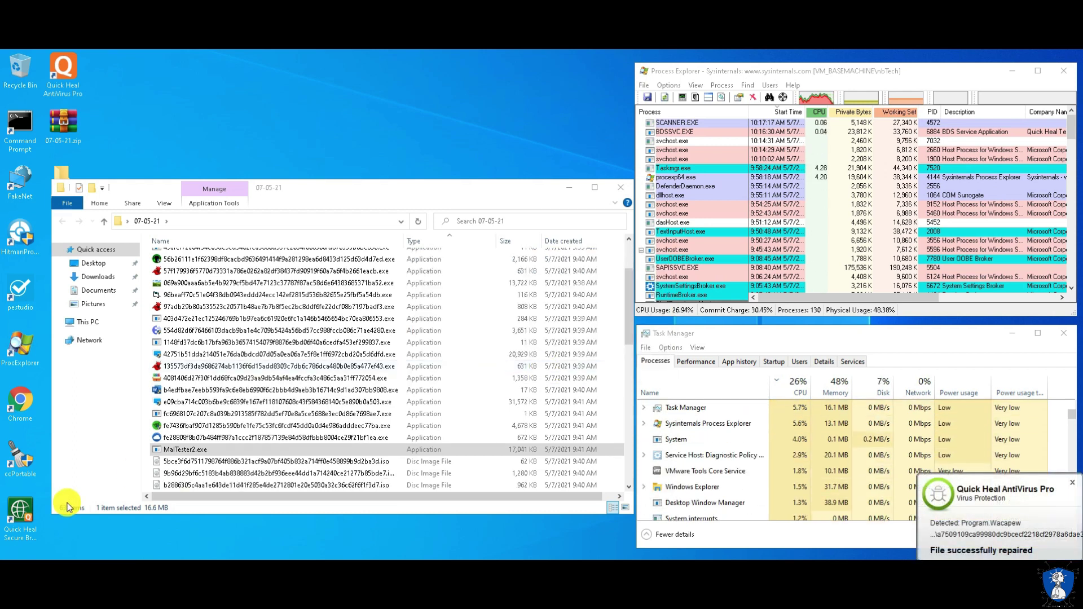
Refresh the 07-05-21 folder listing and launch MalTester2.exe from it.
{"action": "left_click", "coordinate": [417, 221]}
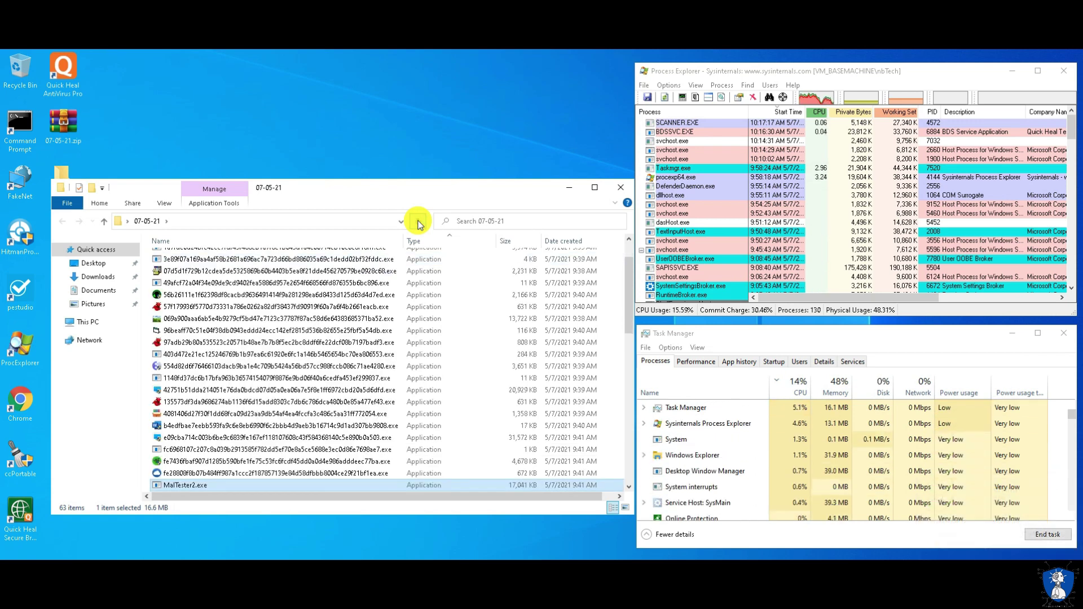
{"action": "double_click", "coordinate": [184, 485]}
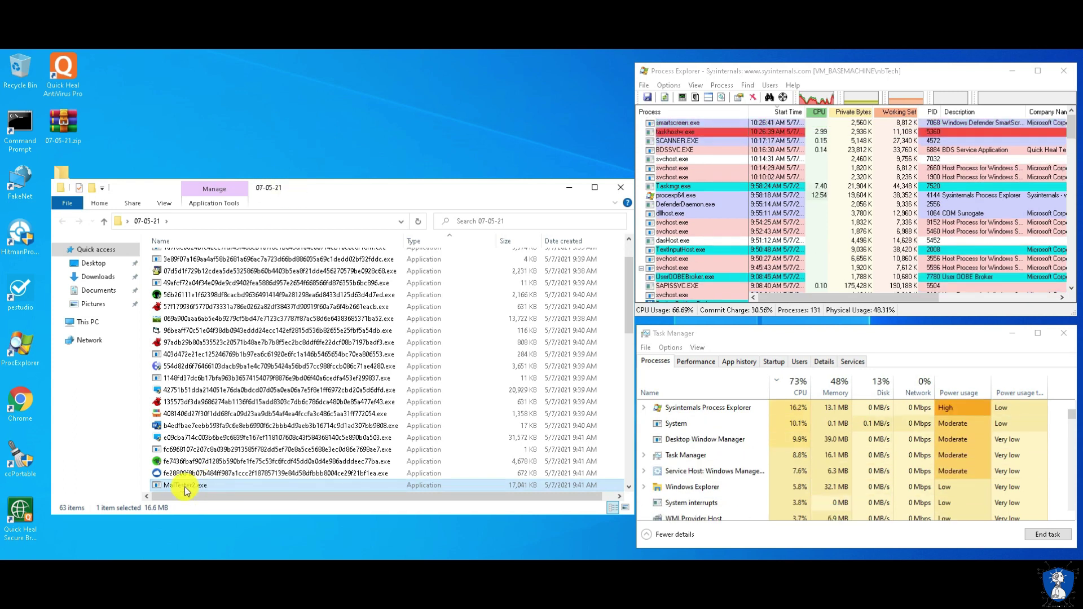
{"action": "right_click", "coordinate": [185, 486]}
{"action": "left_click", "coordinate": [221, 241]}
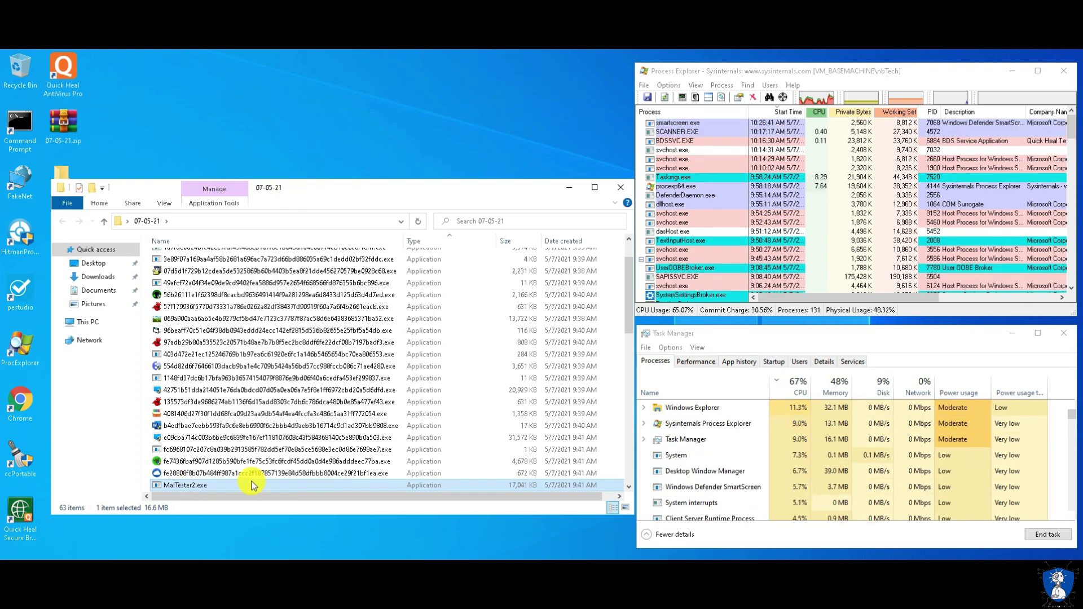
{"action": "left_click", "coordinate": [108, 450]}
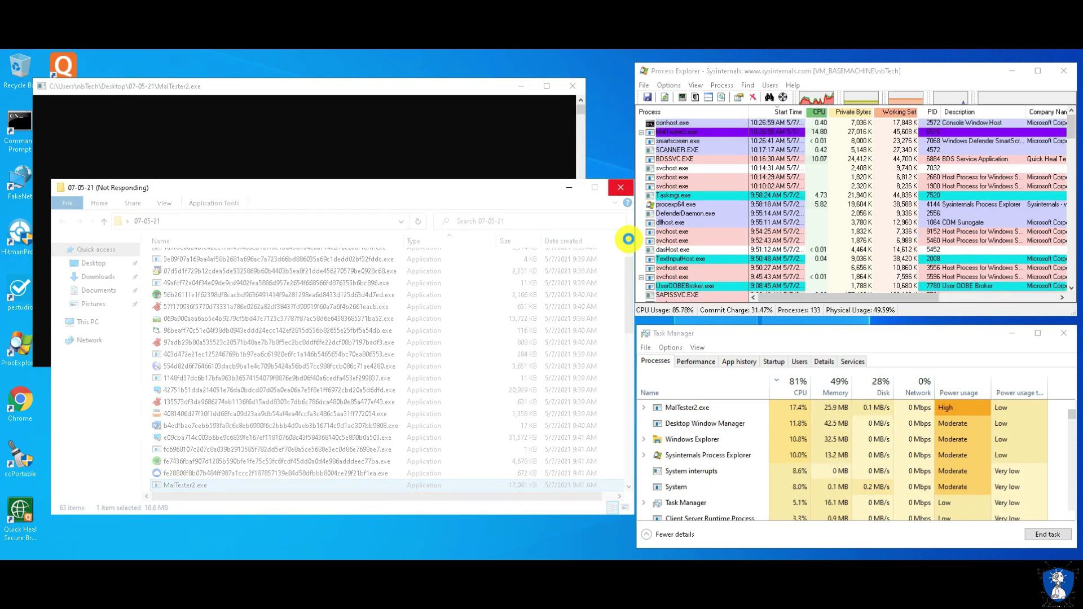
Arrange the MalTester2 console above a shortened 07-05-21 folder window, aligning and narrowing the folder window beneath it.
{"action": "left_click", "coordinate": [568, 187]}
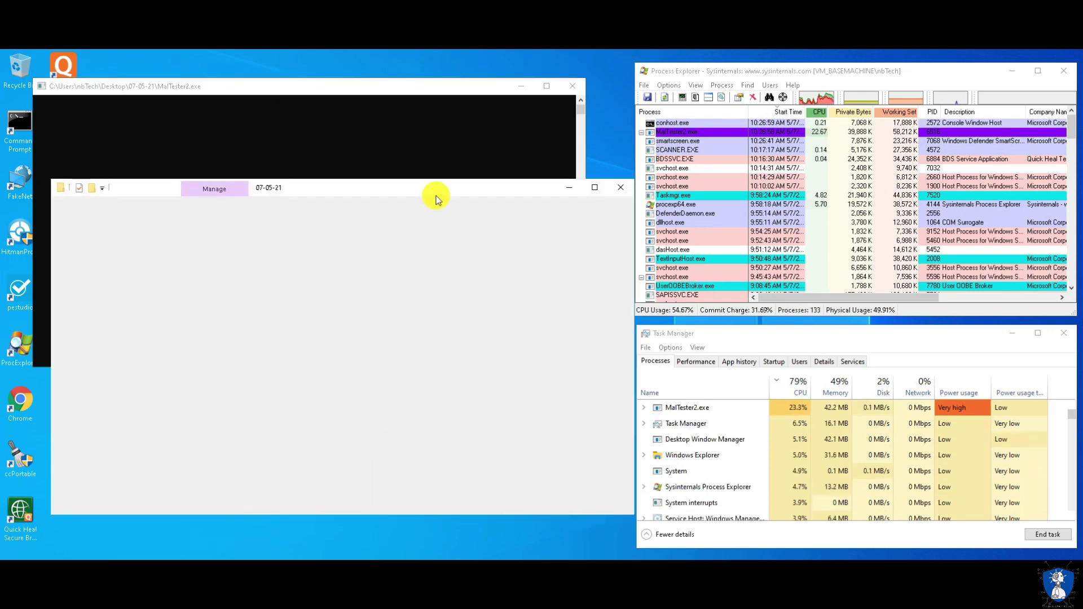
{"action": "left_click_drag", "start_coordinate": [439, 186], "coordinate": [437, 364]}
{"action": "left_click_drag", "start_coordinate": [358, 369], "coordinate": [355, 389]}
{"action": "left_click_drag", "start_coordinate": [283, 90], "coordinate": [325, 90]}
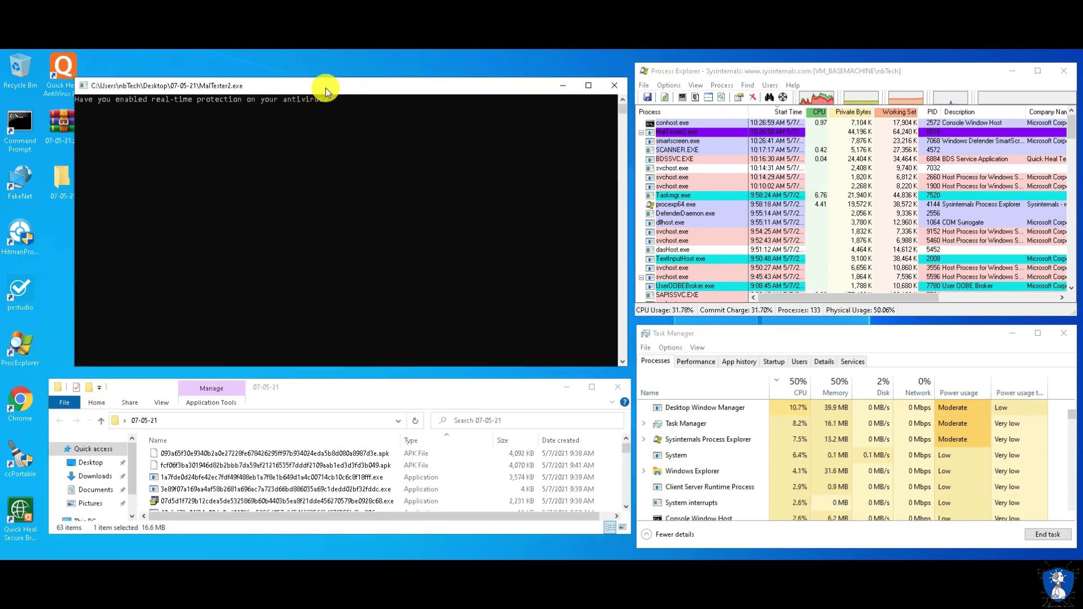
{"action": "left_click_drag", "start_coordinate": [48, 438], "coordinate": [75, 438]}
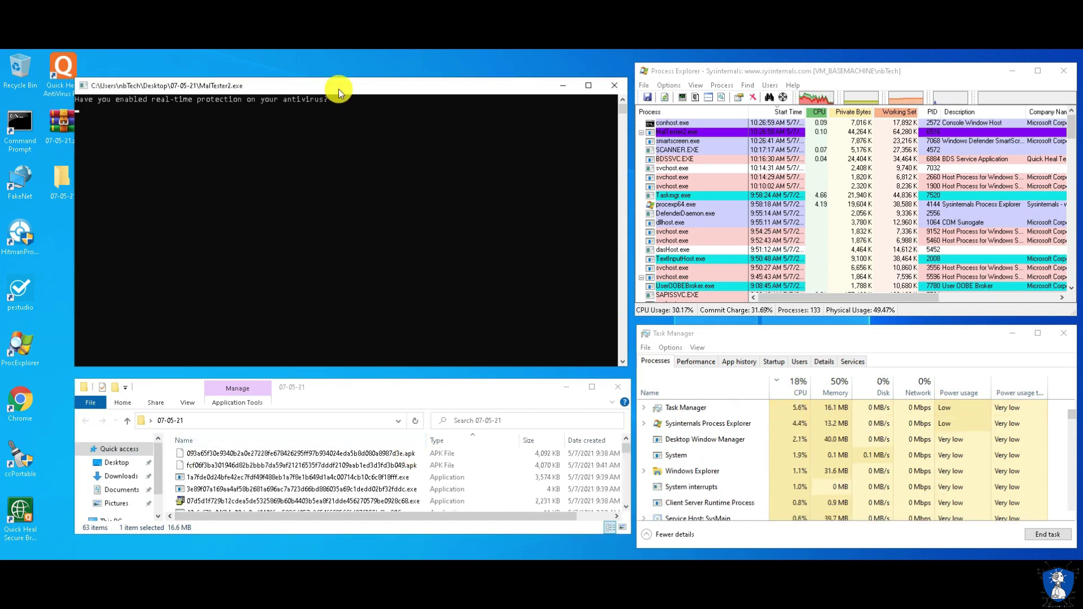
Answer y to the real-time protection question to start the MalTester2 test, remove the blocked Trojan.Agent file and dismiss the samples' dialogs.
{"action": "key", "text": "Return"}
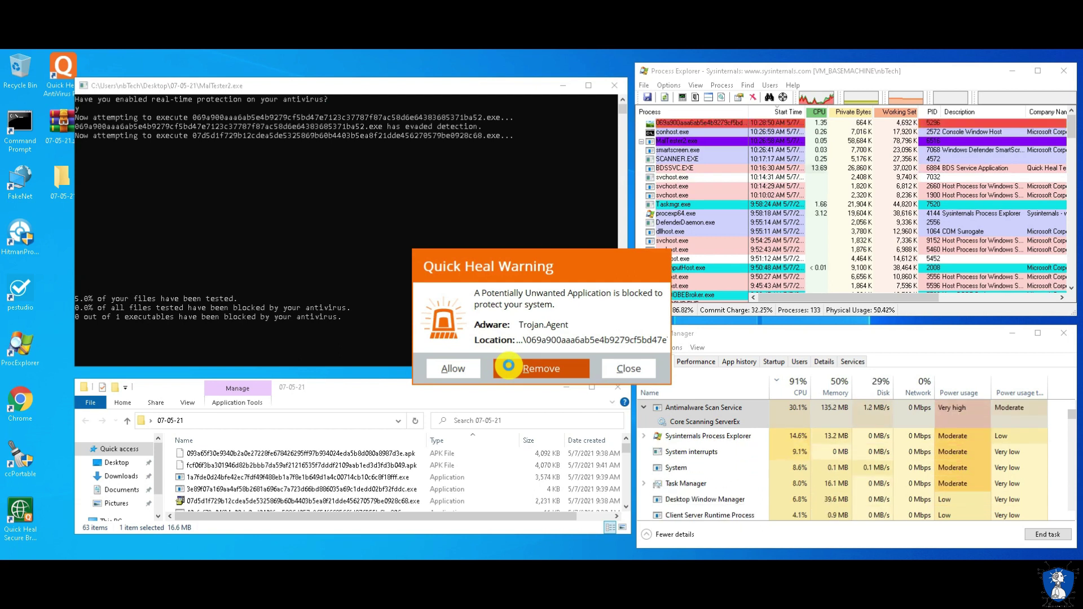
{"action": "left_click", "coordinate": [508, 366]}
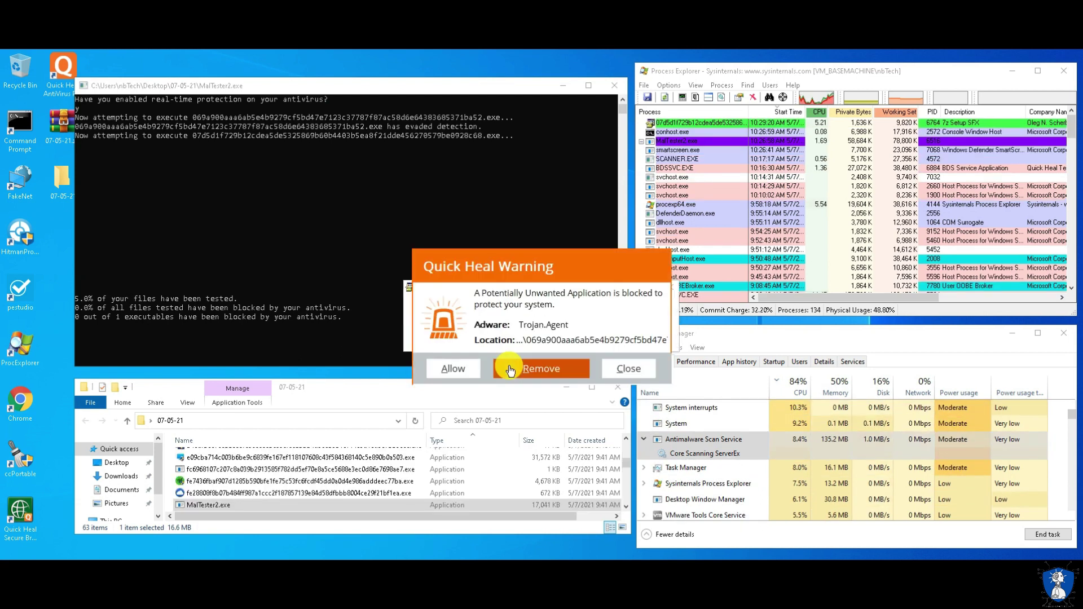
{"action": "left_click", "coordinate": [510, 369]}
{"action": "left_click", "coordinate": [537, 337]}
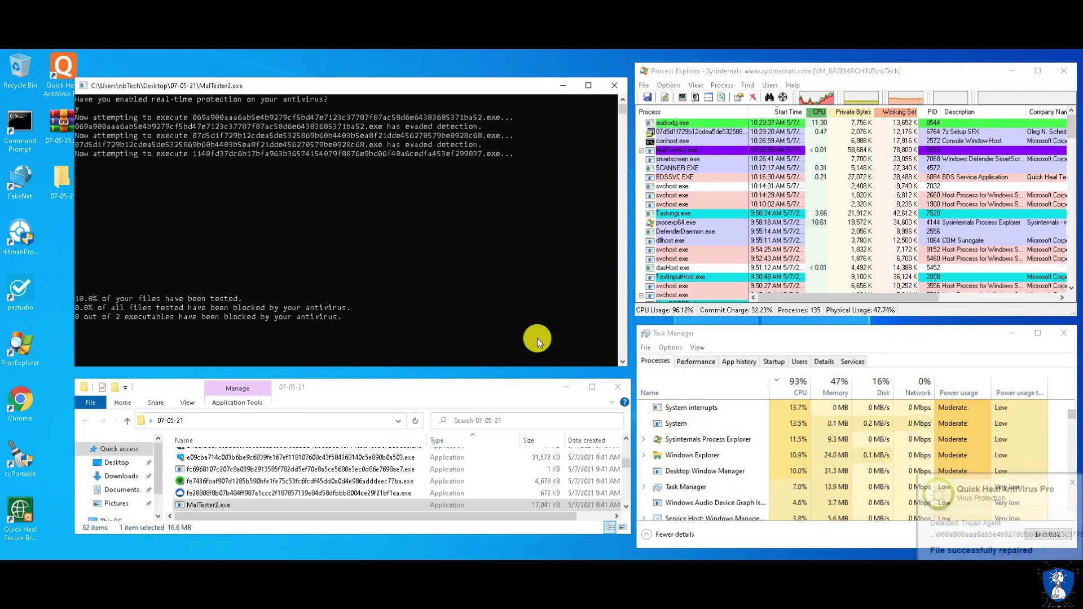
{"action": "left_click", "coordinate": [551, 347]}
Kill the running sample process in Process Explorer, move the Quick Heal warning aside and remove the blocked Program.Wacapew file.
{"action": "left_click", "coordinate": [684, 129]}
{"action": "key", "text": "Delete"}
{"action": "left_click", "coordinate": [596, 348]}
{"action": "left_click_drag", "start_coordinate": [580, 282], "coordinate": [535, 389]}
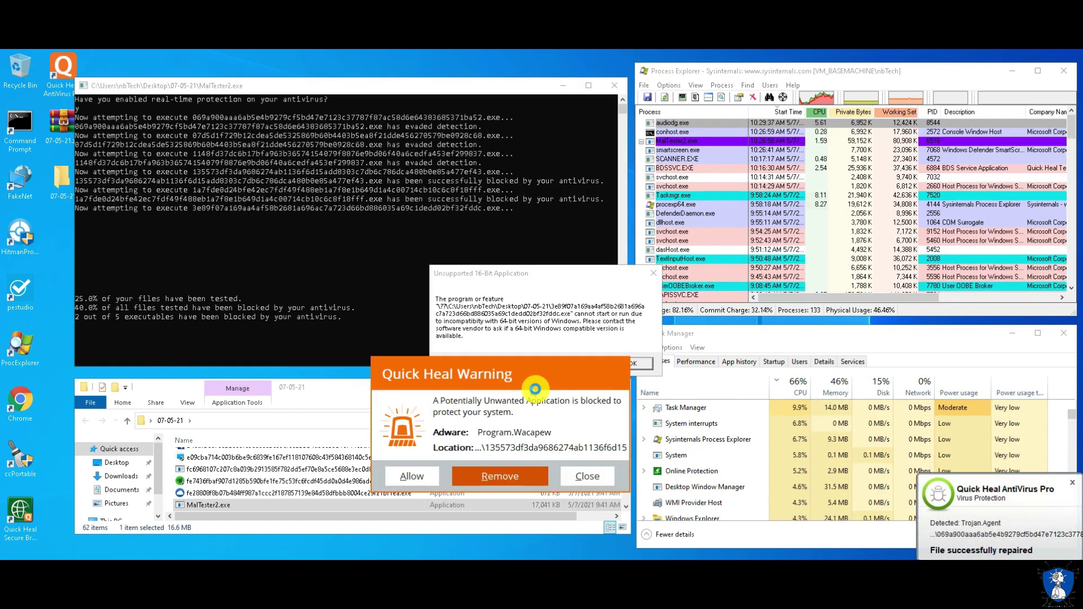
{"action": "left_click", "coordinate": [503, 478]}
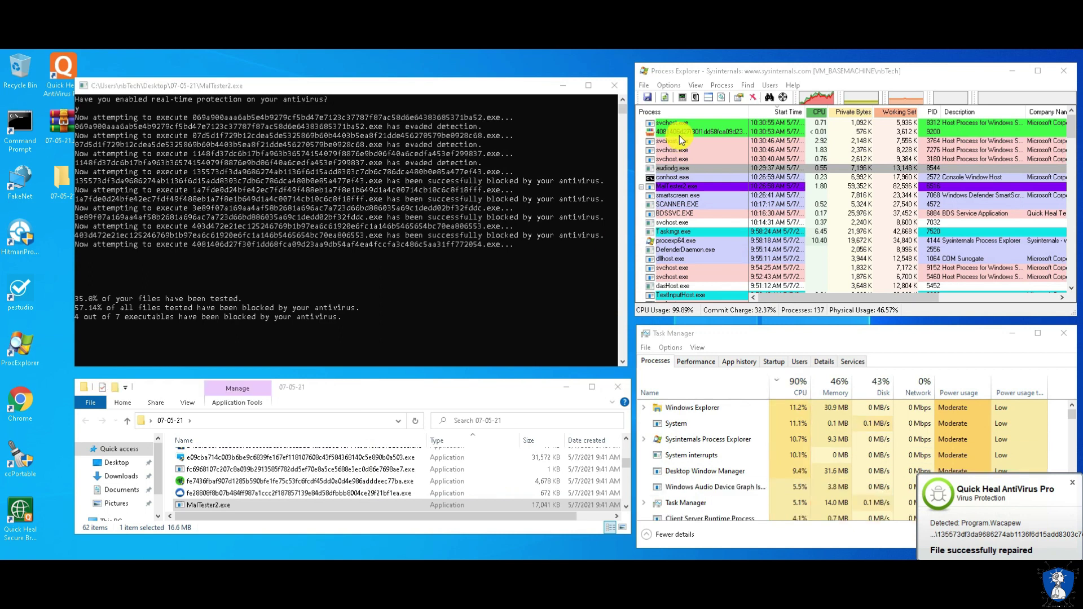
Kill the running sample processes whose names begin with 4081406d and 49afcf72 in Process Explorer.
{"action": "left_click", "coordinate": [679, 135]}
{"action": "left_click", "coordinate": [752, 97]}
{"action": "left_click", "coordinate": [581, 352]}
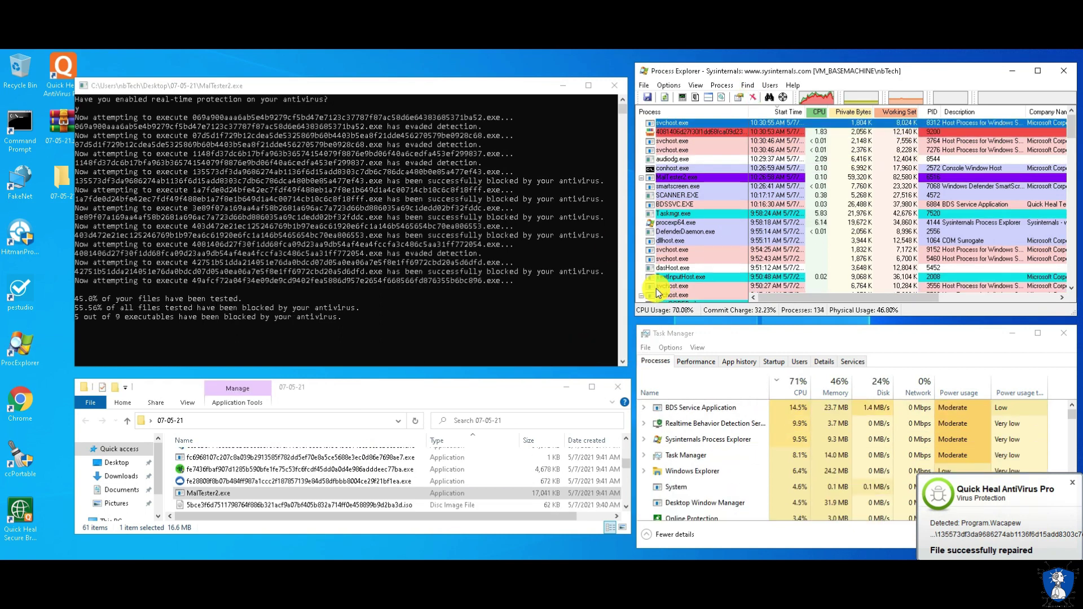
{"action": "left_click", "coordinate": [677, 122]}
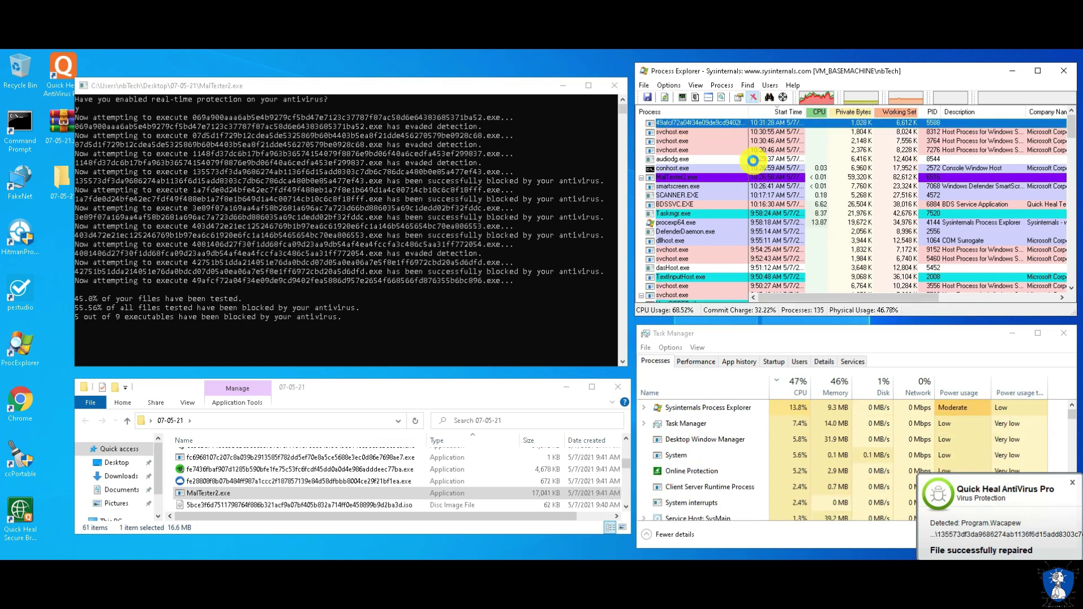
{"action": "left_click", "coordinate": [753, 97]}
{"action": "left_click", "coordinate": [581, 353]}
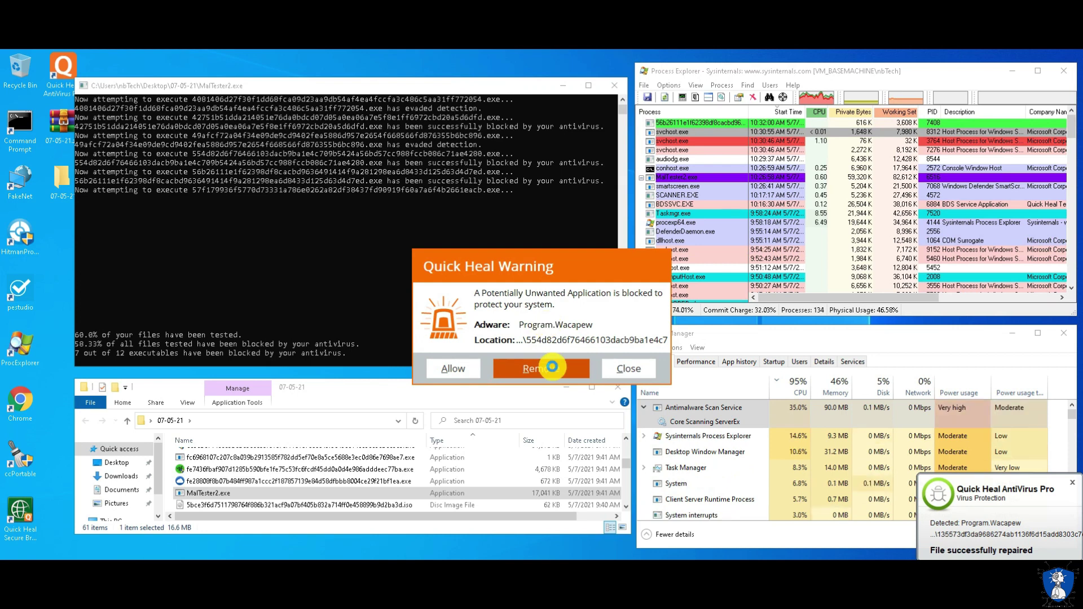
Remove the blocked Program.Wacapew file and kill the running sample process whose name begins with 57f17993.
{"action": "left_click", "coordinate": [551, 368]}
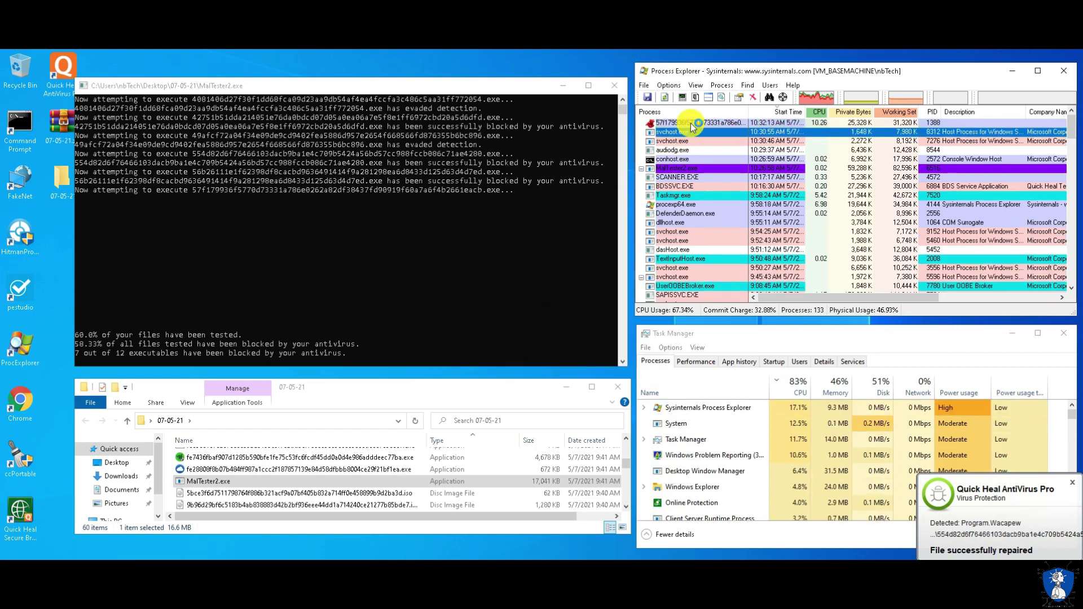
{"action": "left_click", "coordinate": [752, 97]}
{"action": "left_click", "coordinate": [581, 348]}
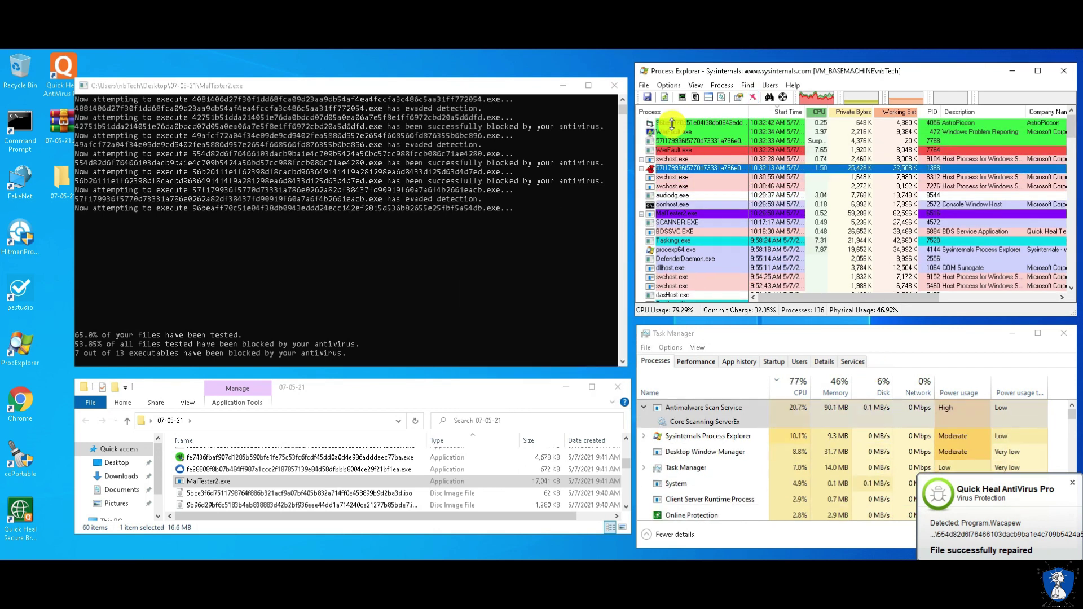
Kill the running sample processes whose names begin with 96beaff7 and 97adb29b in Process Explorer.
{"action": "left_click", "coordinate": [672, 124]}
{"action": "key", "text": "Delete"}
{"action": "left_click", "coordinate": [584, 351]}
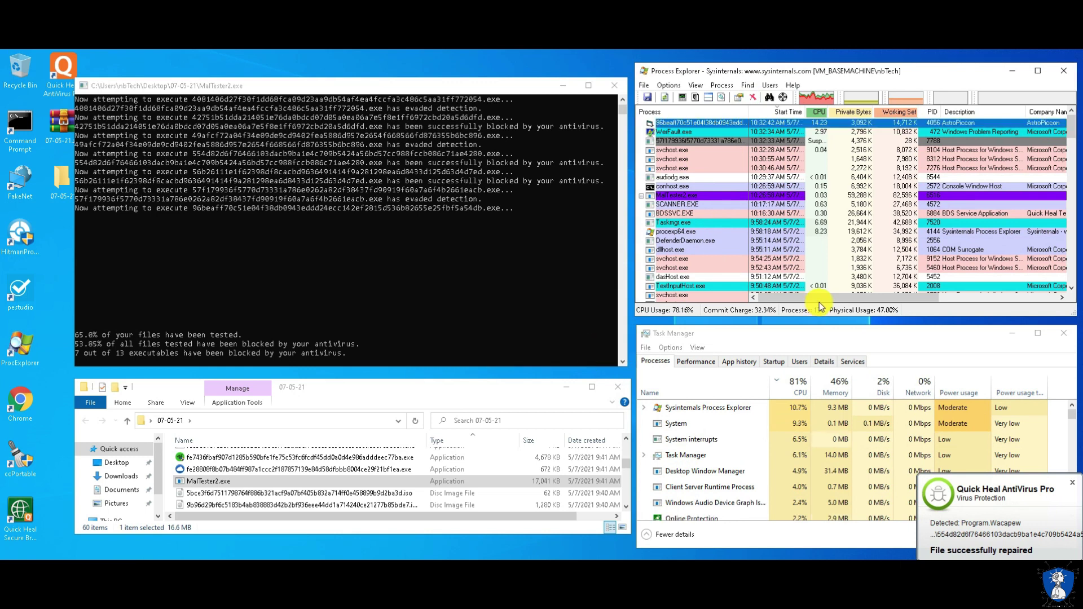
{"action": "left_click", "coordinate": [750, 123]}
{"action": "key", "text": "Delete"}
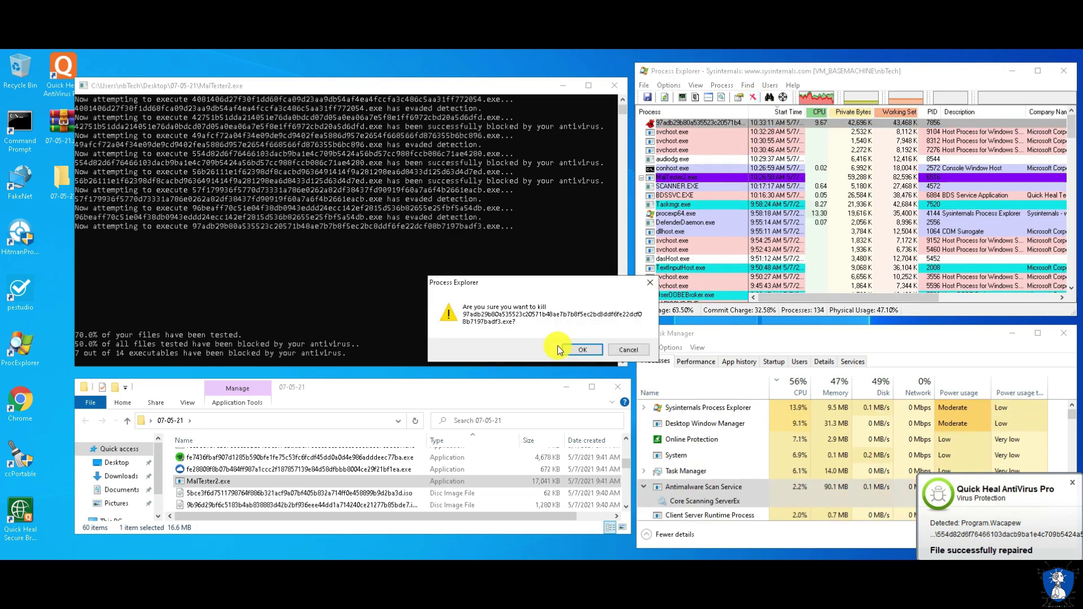
{"action": "left_click", "coordinate": [571, 350]}
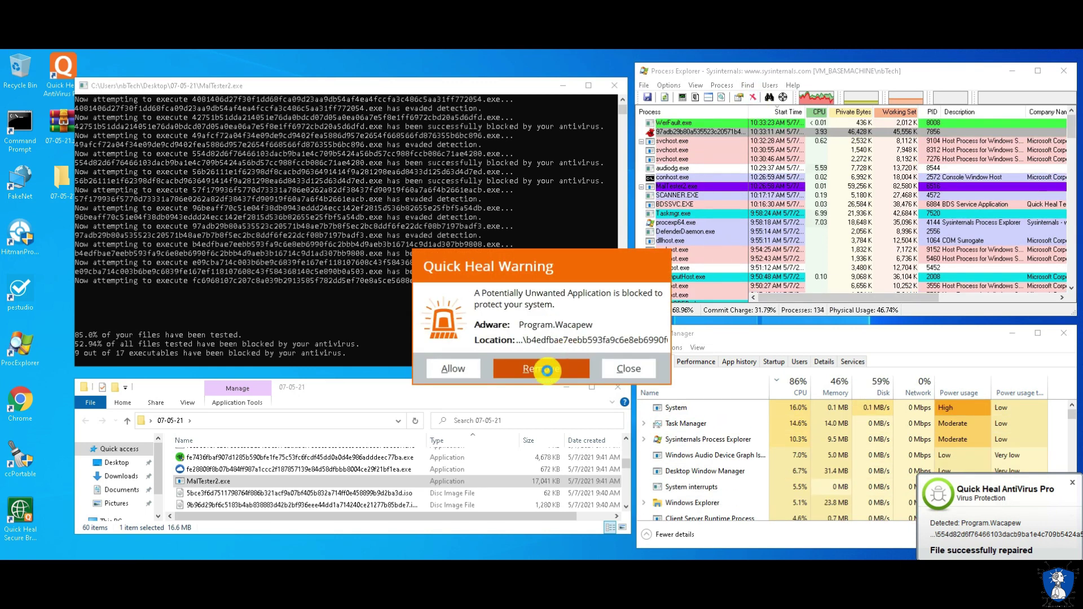
Remove the blocked Program.Wacapew file, dismiss the Quick Heal warning and kill the newest running sample process in Process Explorer.
{"action": "left_click", "coordinate": [547, 370]}
{"action": "left_click", "coordinate": [637, 369]}
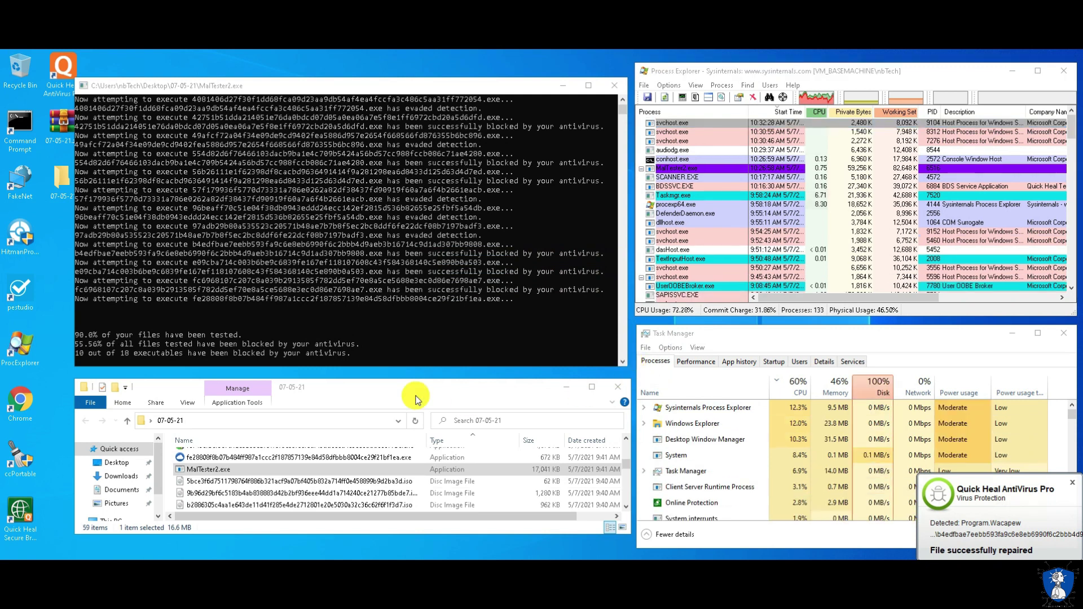
{"action": "left_click", "coordinate": [670, 123]}
{"action": "left_click", "coordinate": [753, 98]}
{"action": "left_click", "coordinate": [582, 346]}
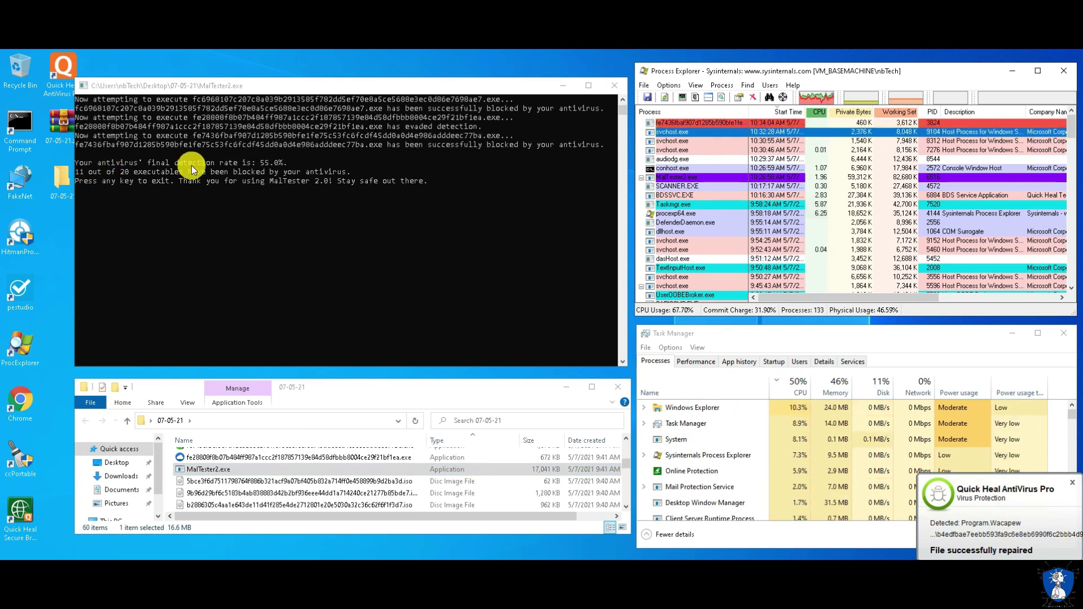
Highlight the summary line on blocked executables in the MalTester2 results and exit the tester.
{"action": "left_click_drag", "start_coordinate": [76, 172], "coordinate": [344, 171]}
{"action": "left_click", "coordinate": [343, 171]}
{"action": "key", "text": "Return"}
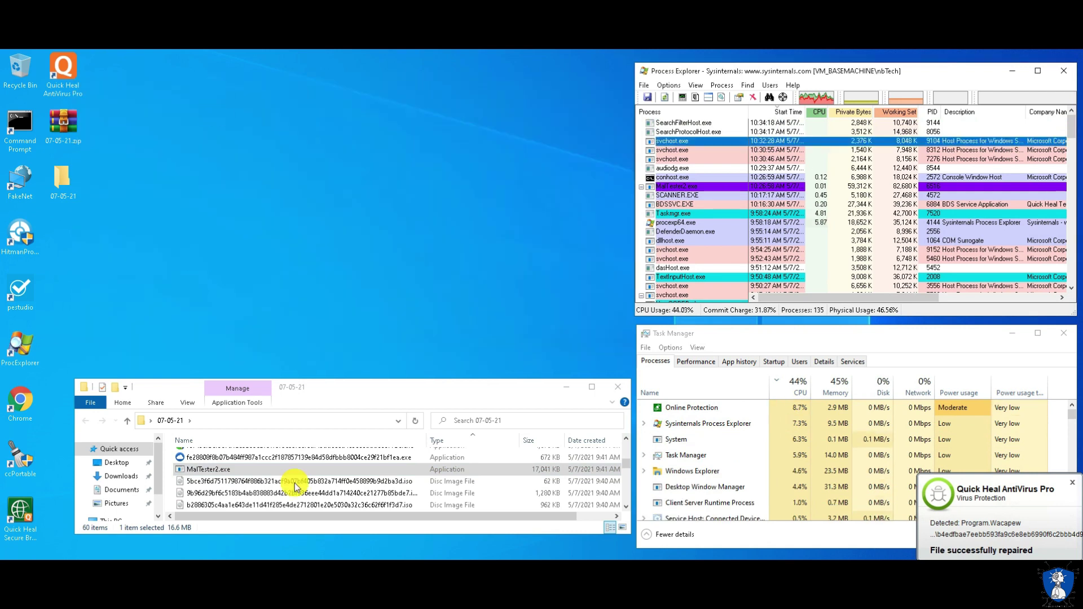
Maximize the 07-05-21 folder window to view the remaining sample files.
{"action": "left_click", "coordinate": [329, 387]}
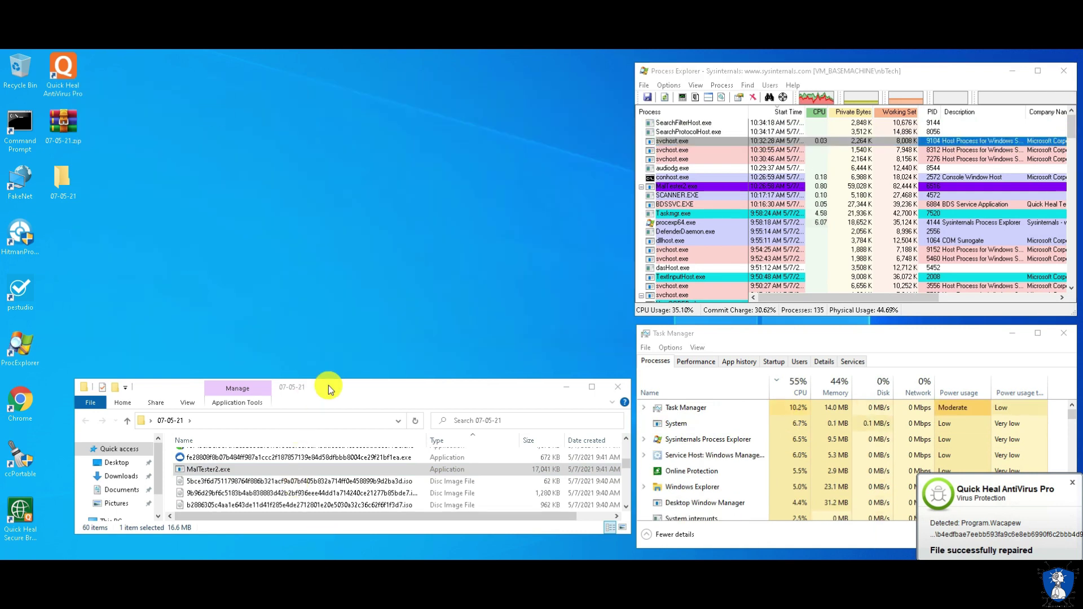
{"action": "left_click", "coordinate": [329, 387]}
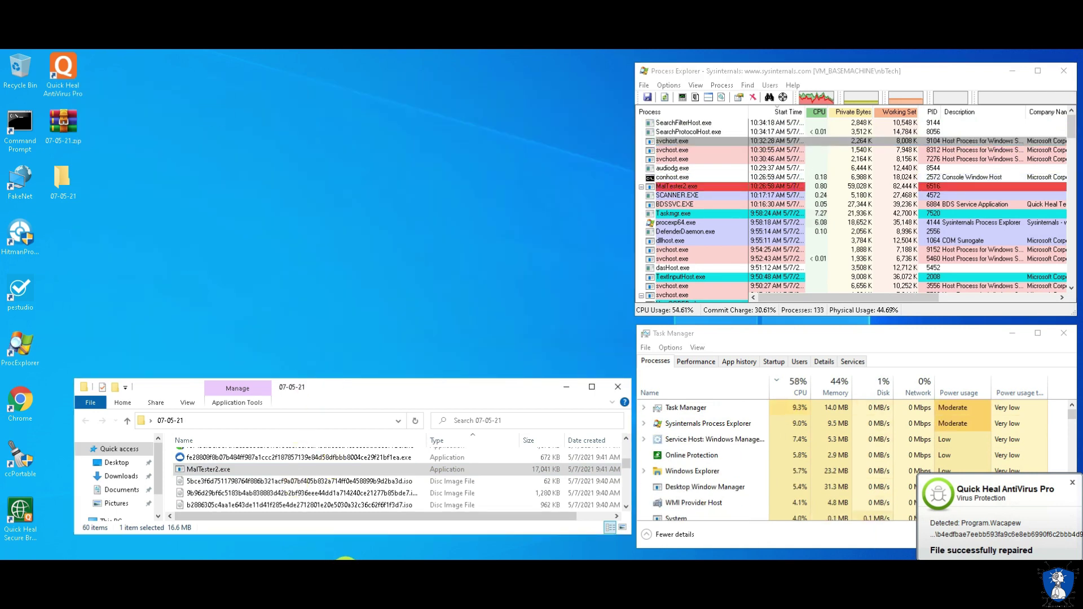
{"action": "double_click", "coordinate": [328, 387]}
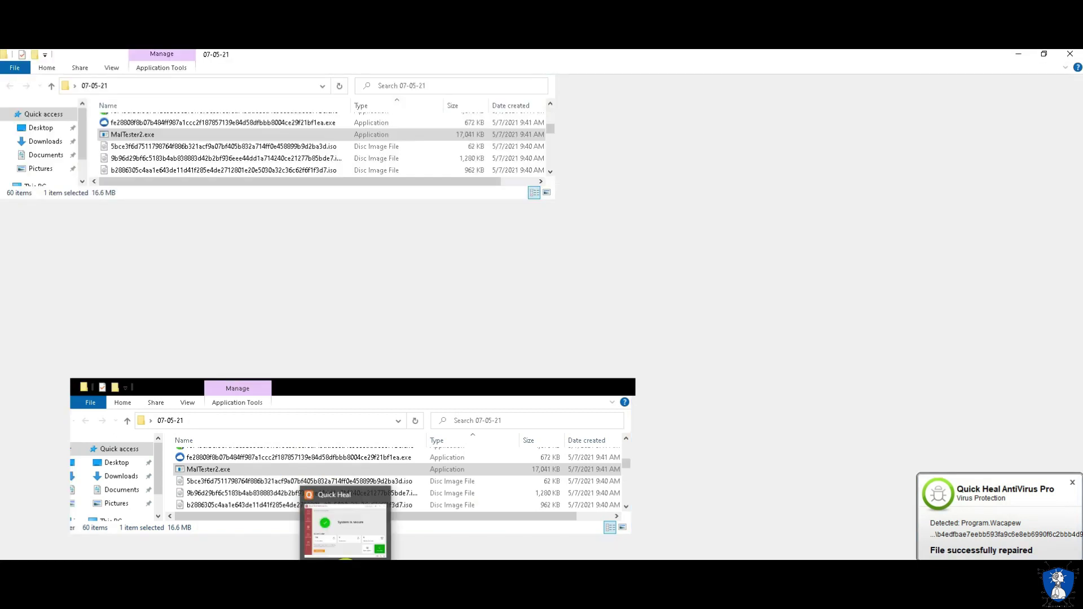
Check the status and detected threats in Quick Heal AntiVirus Pro, and minimize it along with the 07-05-21 folder window.
{"action": "left_click", "coordinate": [345, 543]}
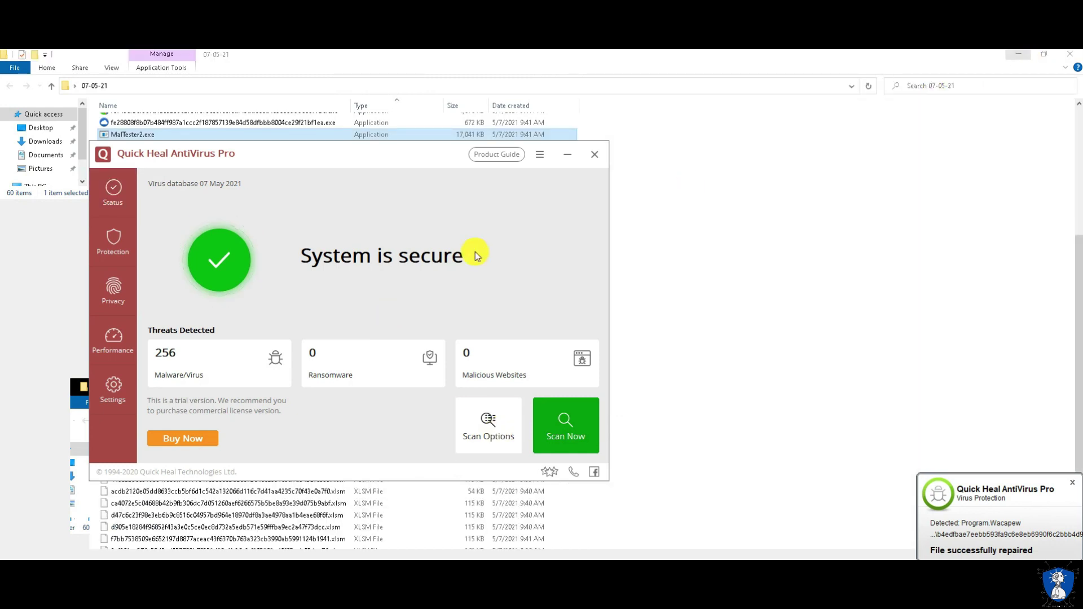
{"action": "left_click", "coordinate": [566, 158]}
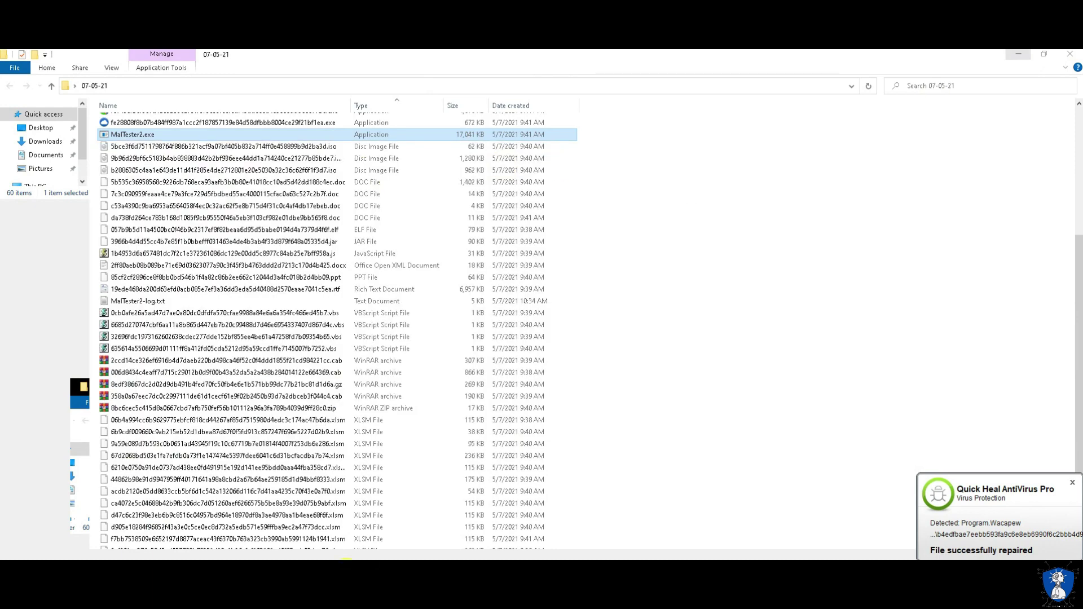
{"action": "mouse_move", "coordinate": [345, 561]}
{"action": "left_click", "coordinate": [1018, 54]}
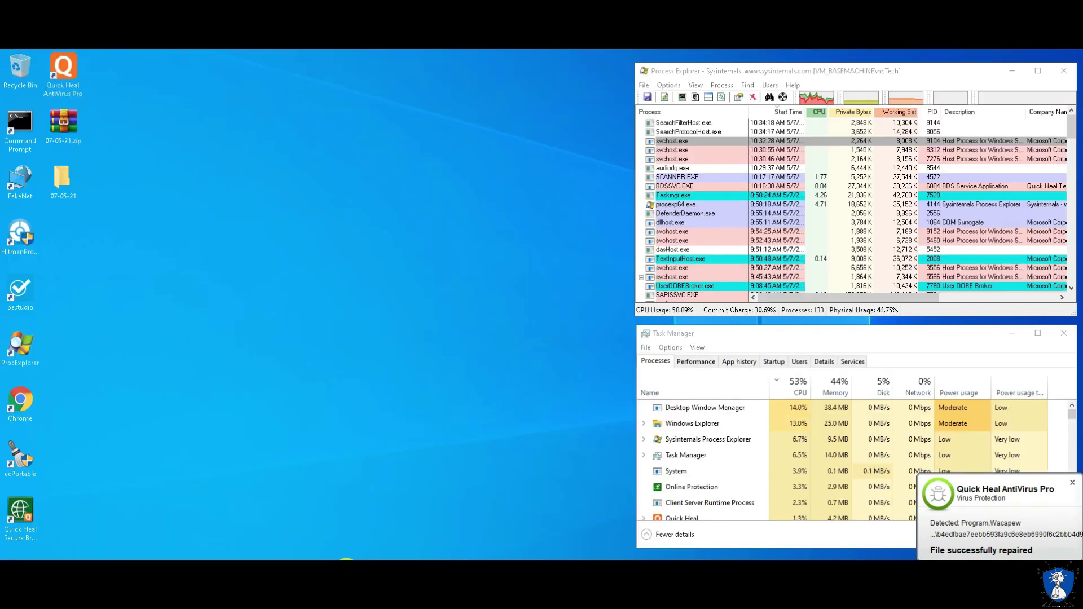
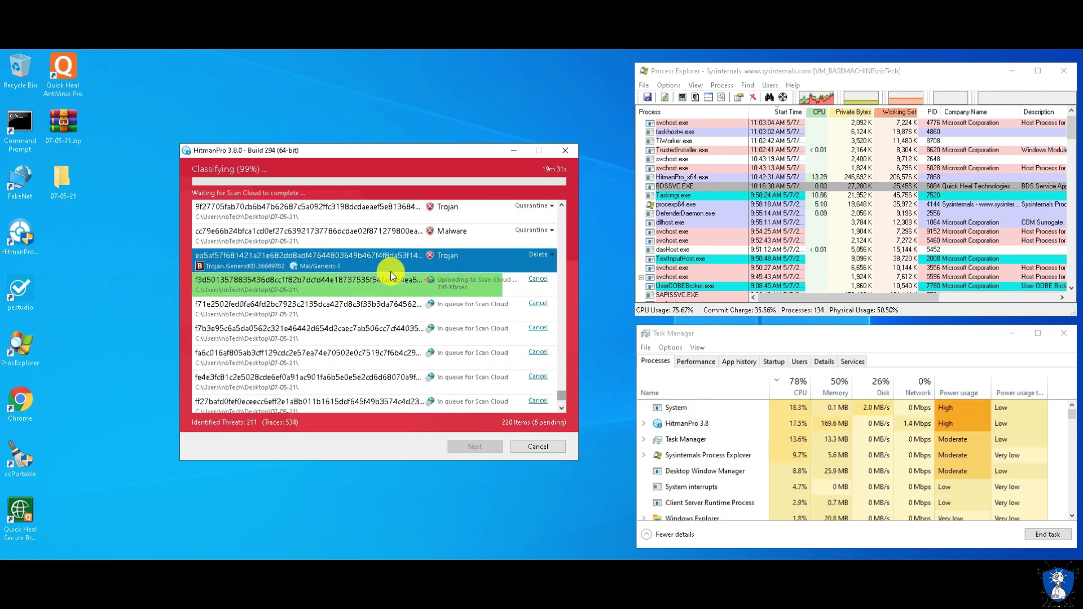
Examine the last detected threats in the HitmanPro scan list while the cloud classification finishes.
{"action": "scroll", "coordinate": [357, 320], "scroll_direction": "down", "scroll_amount": 1}
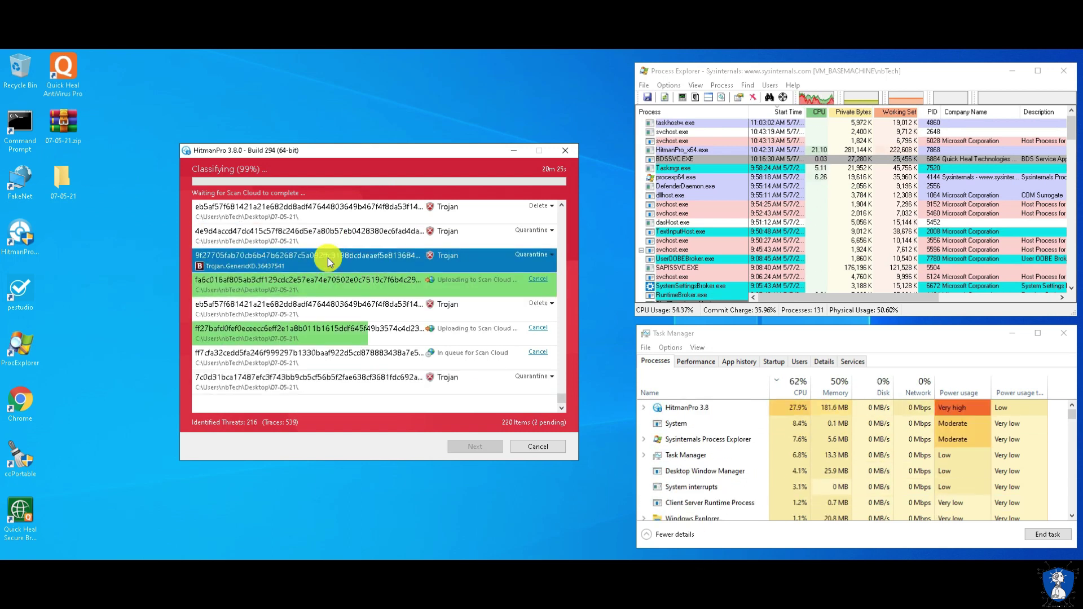
{"action": "left_click", "coordinate": [319, 308]}
{"action": "left_click", "coordinate": [324, 286]}
{"action": "left_click", "coordinate": [334, 334]}
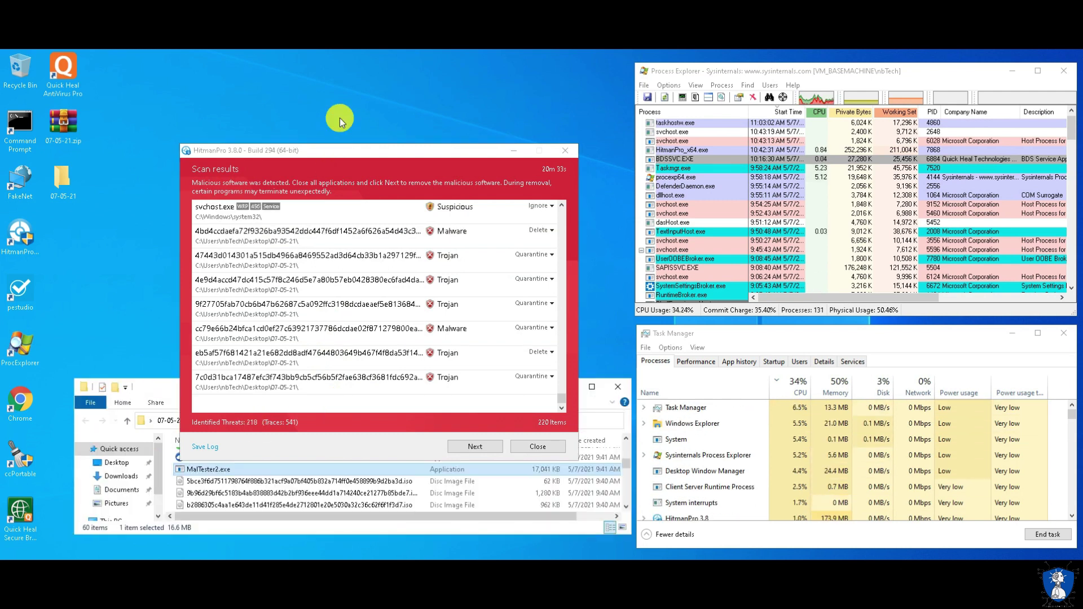
Move the HitmanPro results above the 07-05-21 folder window and close HitmanPro without removing the threats.
{"action": "left_click_drag", "start_coordinate": [336, 151], "coordinate": [350, 67]}
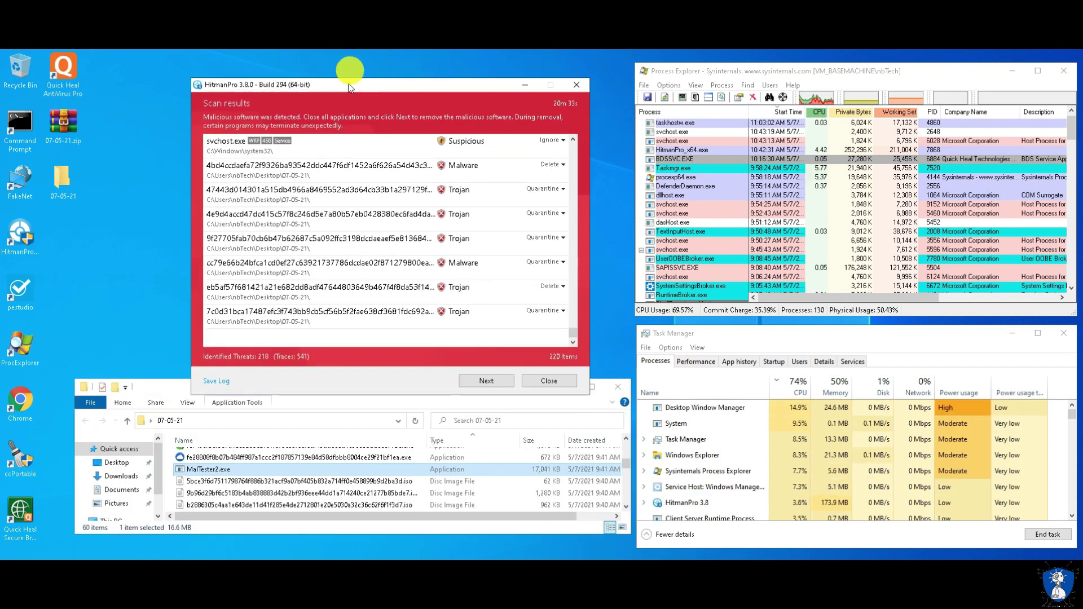
{"action": "left_click", "coordinate": [483, 362]}
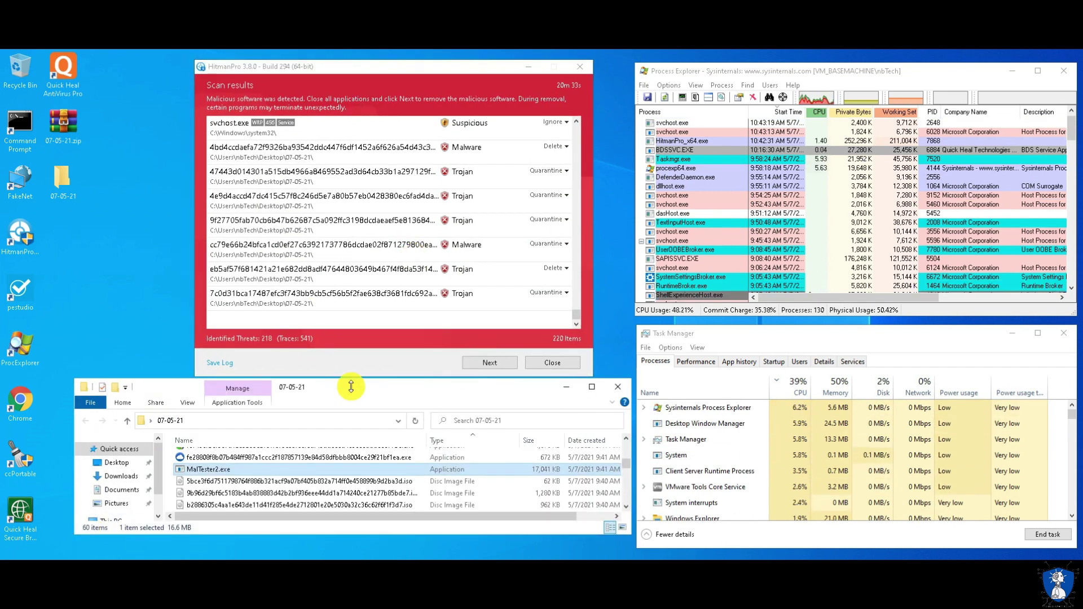
{"action": "left_click", "coordinate": [563, 364]}
{"action": "left_click", "coordinate": [582, 348]}
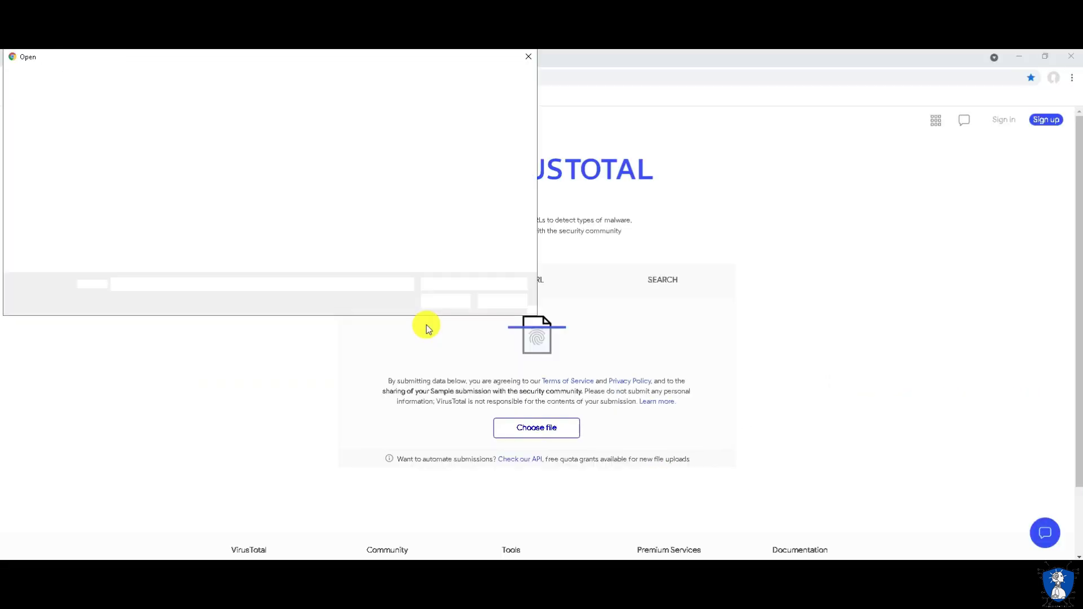
In VirusTotal's file chooser, open the 07-05-21 folder, sort it by type and submit the 9b9b67a2 APK sample.
{"action": "double_click", "coordinate": [119, 131]}
{"action": "left_click", "coordinate": [265, 129]}
{"action": "left_click", "coordinate": [269, 114]}
{"action": "scroll", "coordinate": [271, 174], "scroll_direction": "down", "scroll_amount": 5}
{"action": "scroll", "coordinate": [271, 178], "scroll_direction": "up", "scroll_amount": 5}
{"action": "left_click", "coordinate": [267, 131]}
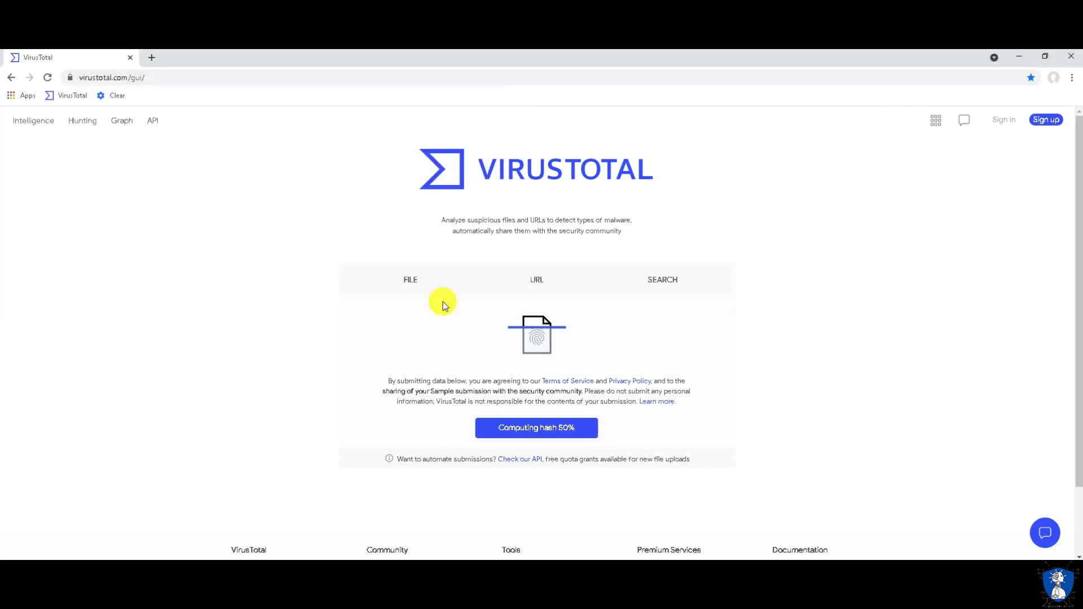
Highlight the summary line on flagging vendors in the APK sample's VirusTotal report and look through the vendor detections.
{"action": "left_click_drag", "start_coordinate": [292, 170], "coordinate": [454, 170]}
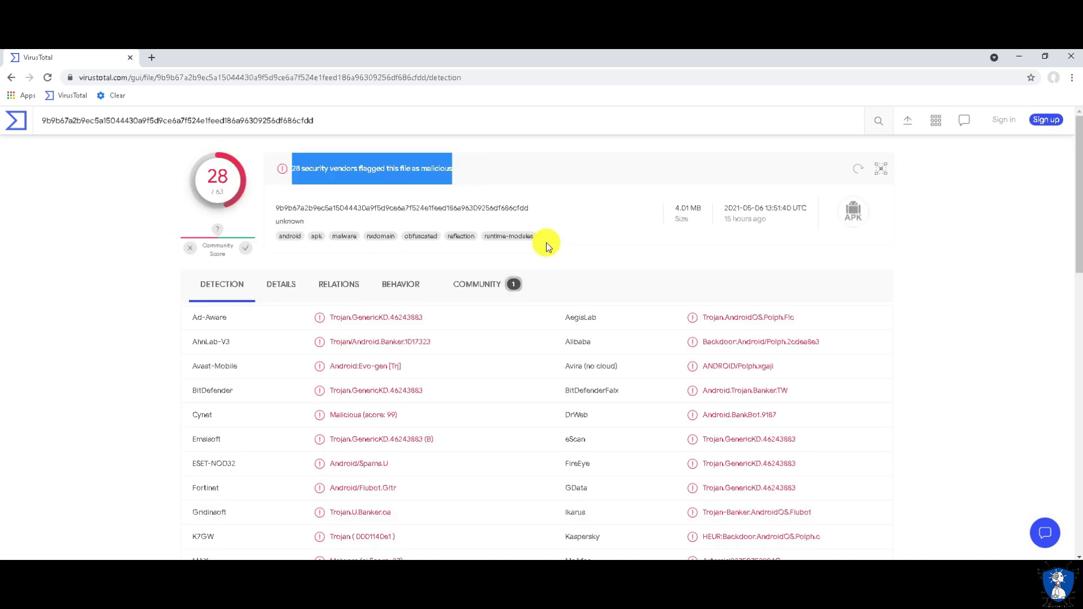
{"action": "left_click", "coordinate": [919, 335]}
{"action": "scroll", "coordinate": [920, 334], "scroll_direction": "down", "scroll_amount": 3}
{"action": "scroll", "coordinate": [919, 334], "scroll_direction": "up", "scroll_amount": 3}
Submit the 1a7fde0d EXE sample from the 07-05-21 folder to VirusTotal.
{"action": "left_click", "coordinate": [907, 120]}
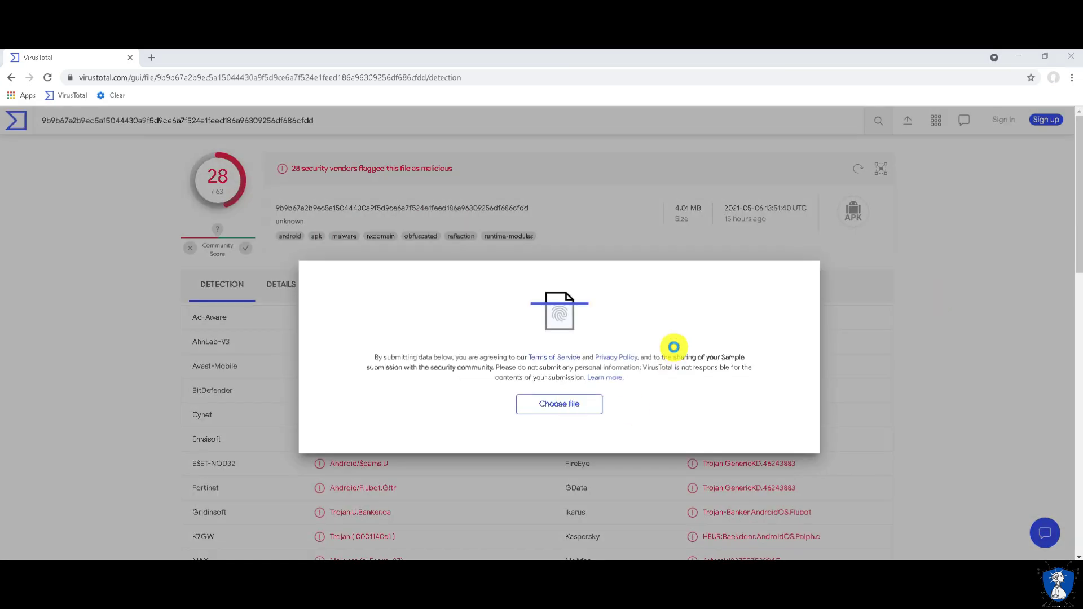
{"action": "left_click", "coordinate": [673, 347]}
{"action": "left_click", "coordinate": [121, 159]}
{"action": "left_click", "coordinate": [454, 299]}
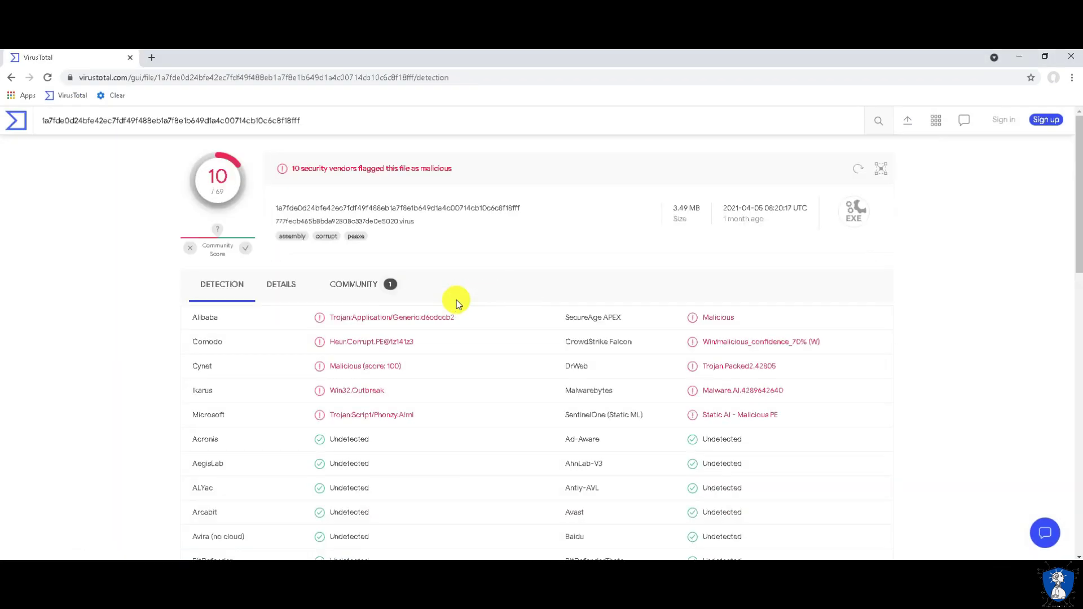
Submit the 56b26111 EXE sample and the 5bce3f6d disc image sample to VirusTotal.
{"action": "left_click", "coordinate": [909, 124]}
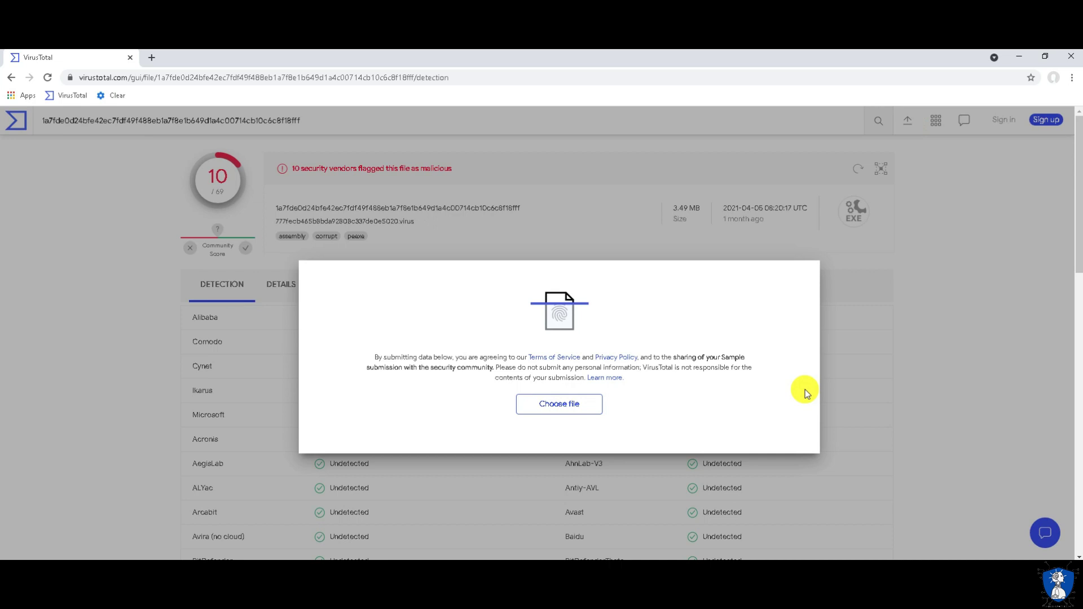
{"action": "left_click", "coordinate": [791, 328]}
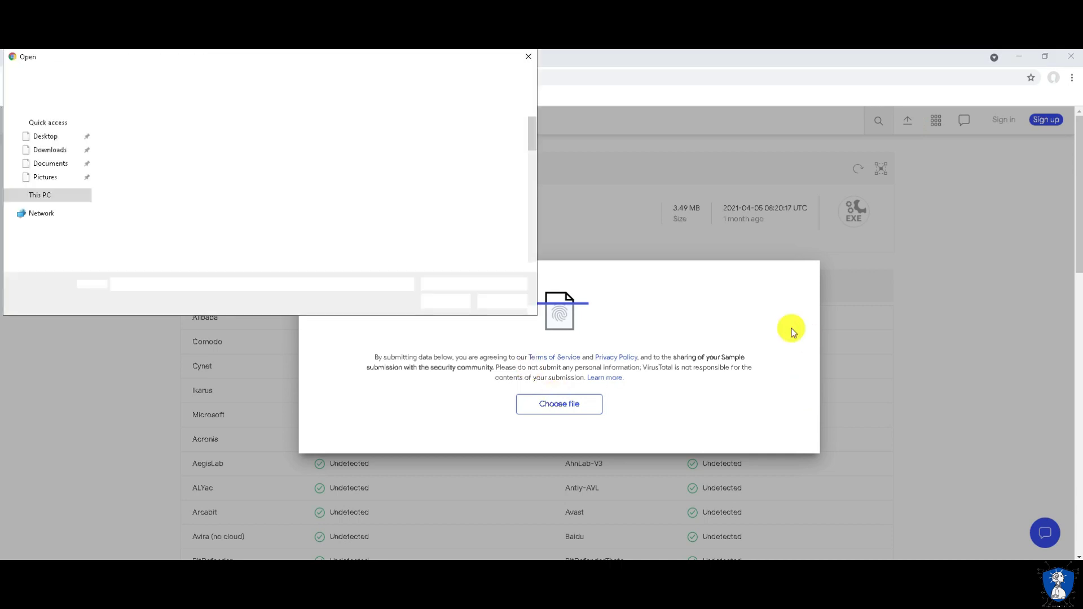
{"action": "left_click", "coordinate": [113, 207]}
{"action": "left_click", "coordinate": [443, 302]}
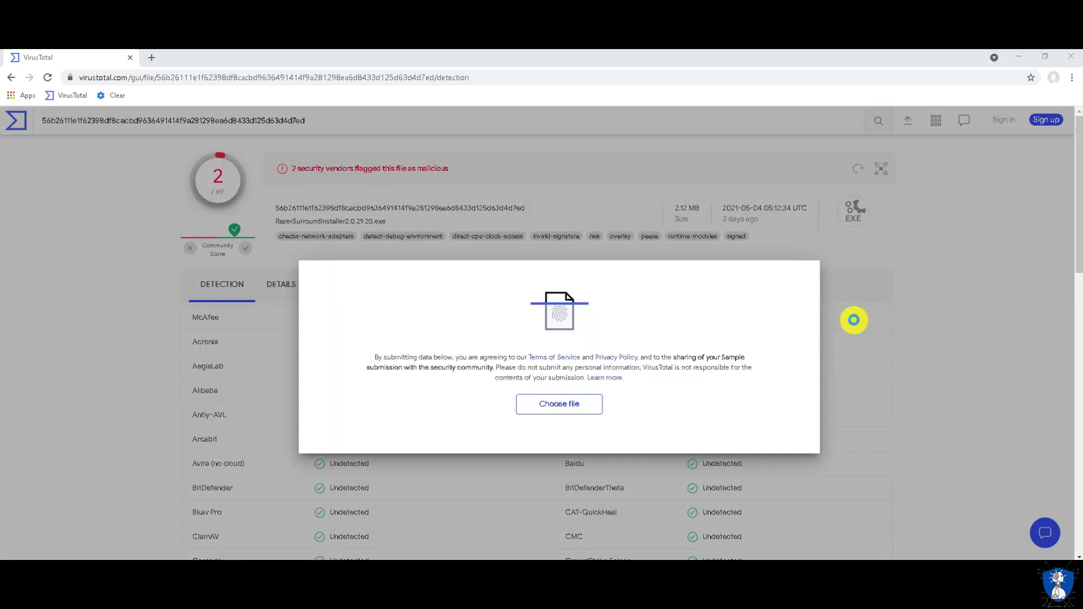
{"action": "scroll", "coordinate": [225, 256], "scroll_direction": "down", "scroll_amount": 2}
{"action": "double_click", "coordinate": [179, 189]}
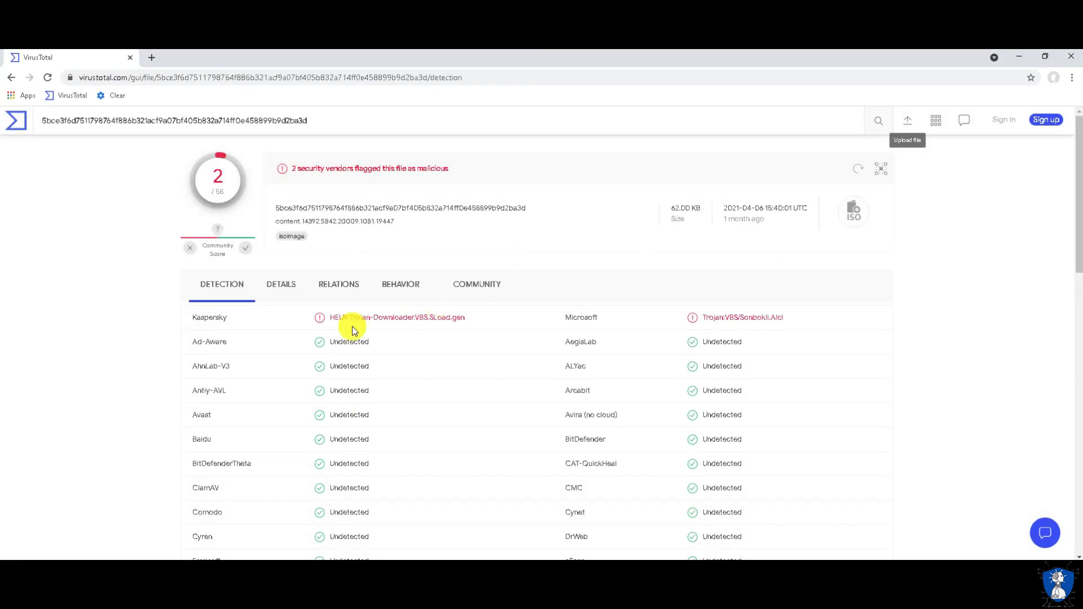
Submit the 5b535c36 DOC sample to VirusTotal and look through its vendor detections.
{"action": "left_click", "coordinate": [906, 121]}
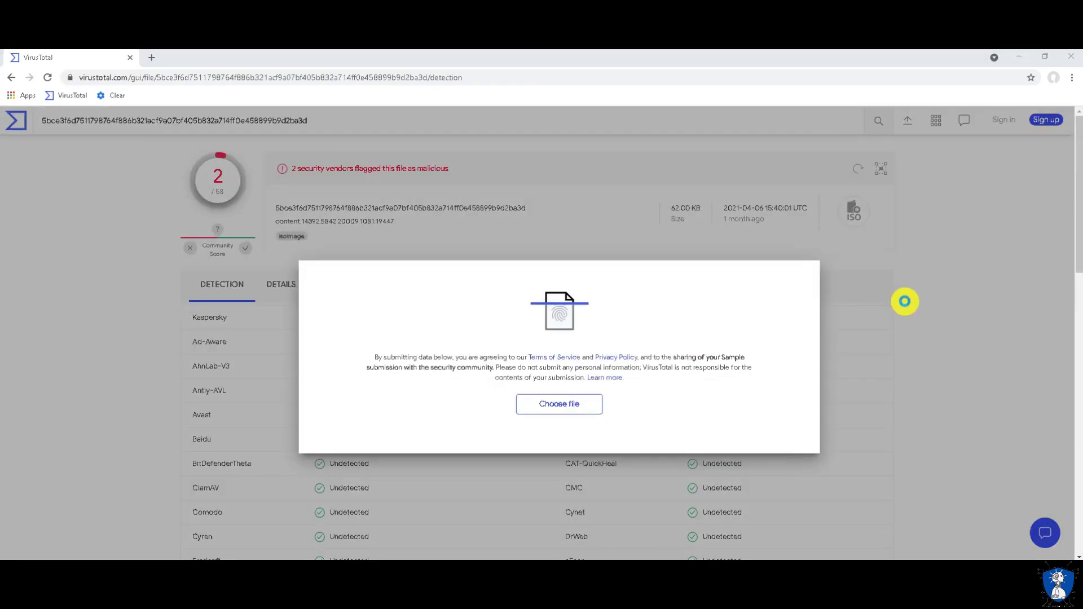
{"action": "left_click", "coordinate": [531, 268]}
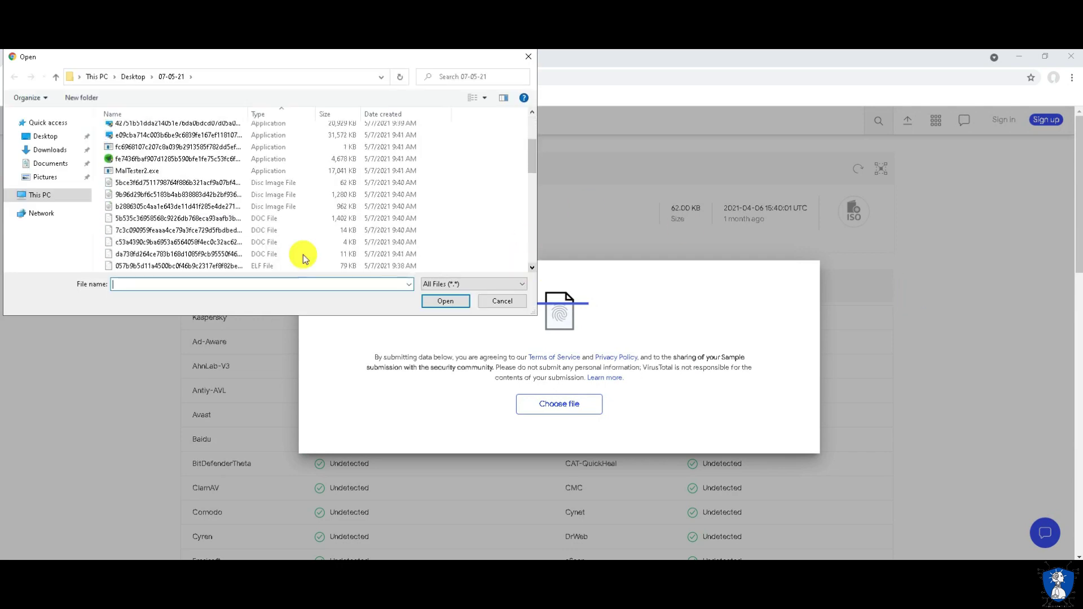
{"action": "left_click", "coordinate": [225, 219]}
{"action": "left_click", "coordinate": [430, 298]}
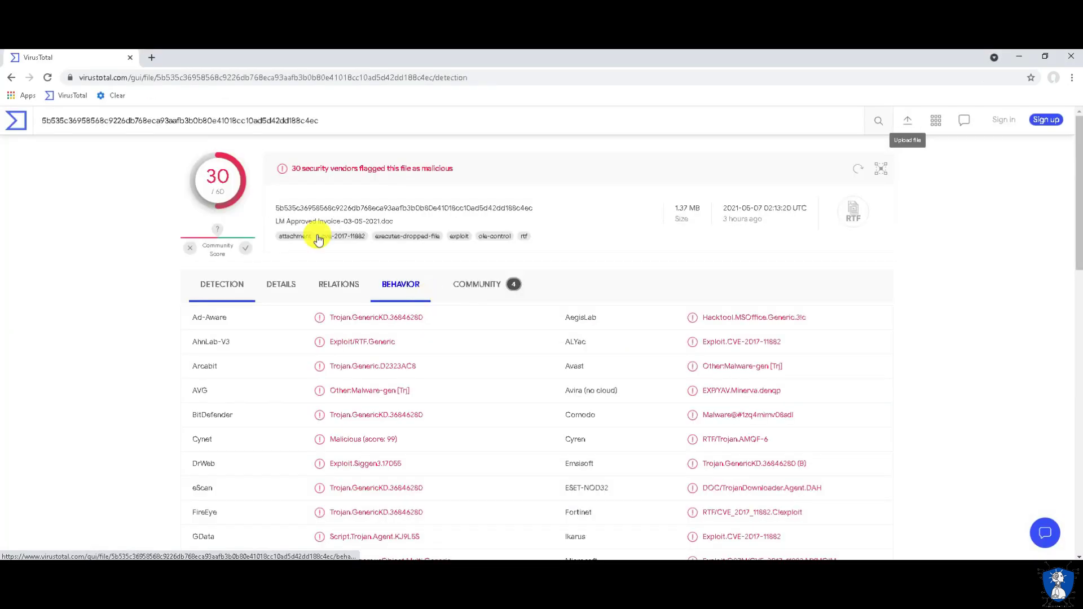
{"action": "scroll", "coordinate": [939, 313], "scroll_direction": "down", "scroll_amount": 5}
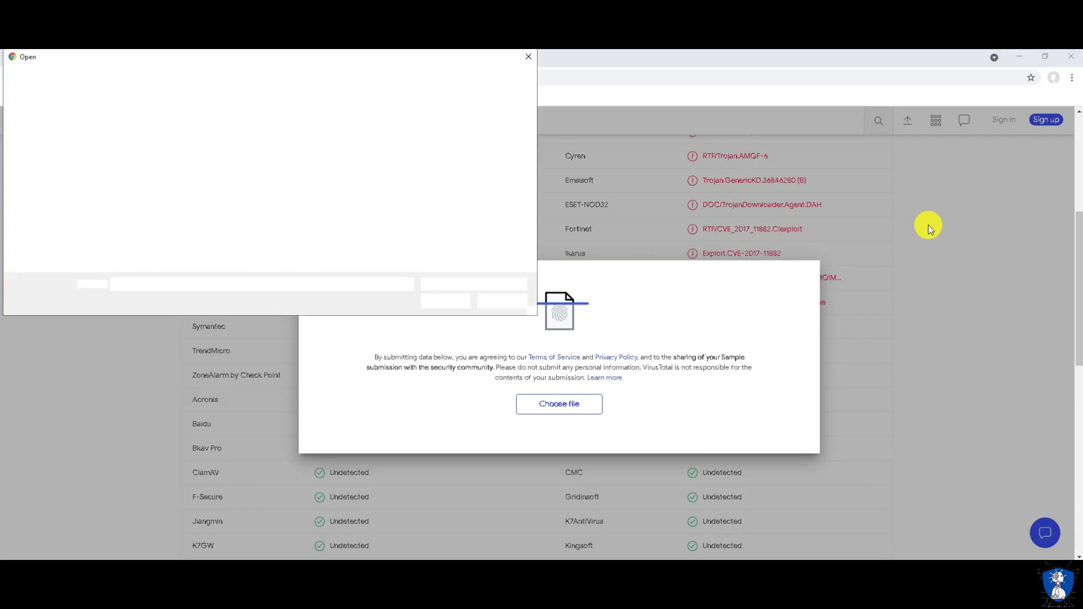
Submit the 057b9b5d ELF sample to VirusTotal, highlight its summary line on flagging vendors and look through the detections.
{"action": "left_click", "coordinate": [531, 270]}
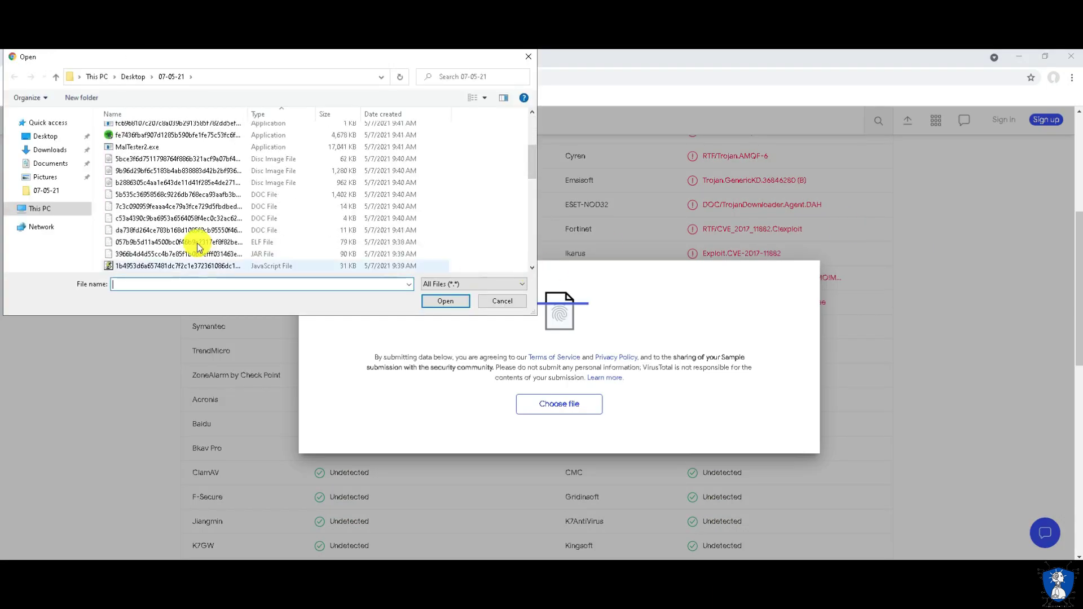
{"action": "left_click", "coordinate": [189, 242]}
{"action": "left_click", "coordinate": [445, 301]}
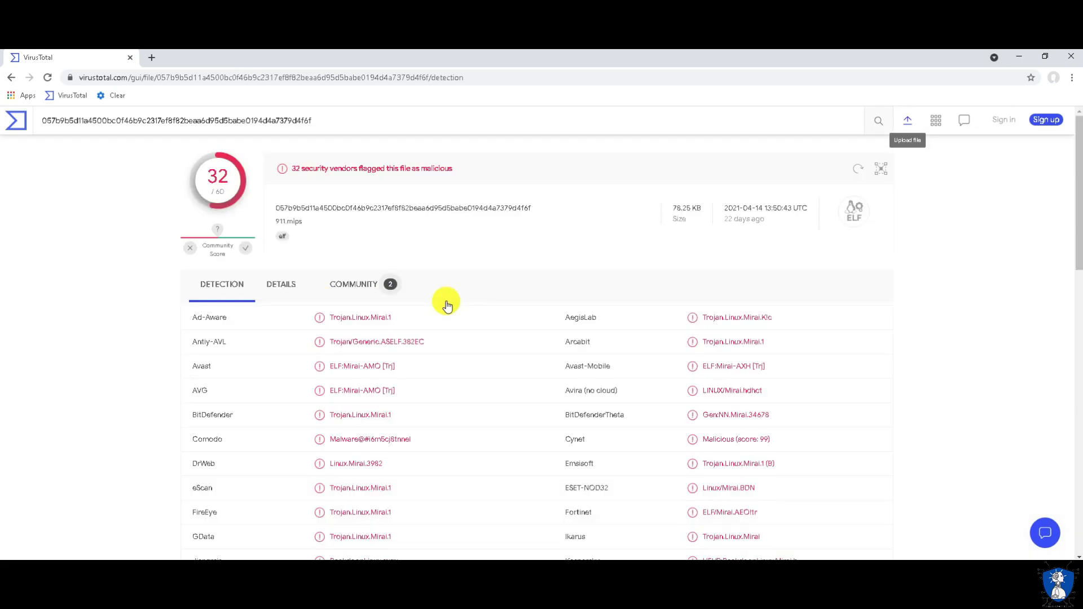
{"action": "left_click_drag", "start_coordinate": [454, 169], "coordinate": [292, 169]}
{"action": "scroll", "coordinate": [851, 354], "scroll_direction": "down", "scroll_amount": 4}
{"action": "scroll", "coordinate": [851, 355], "scroll_direction": "up", "scroll_amount": 4}
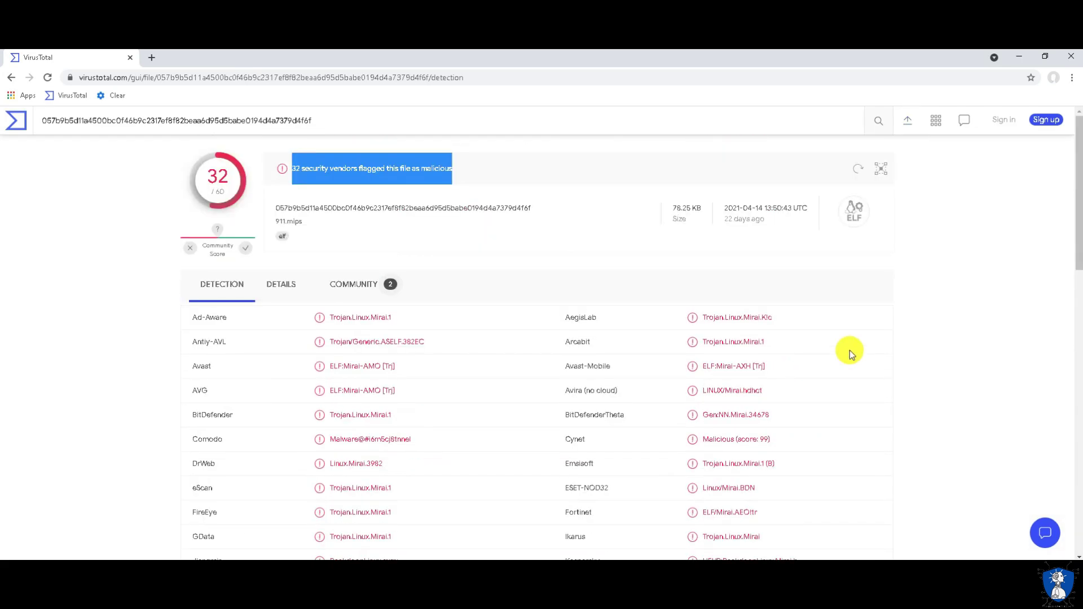
{"action": "left_click", "coordinate": [920, 338]}
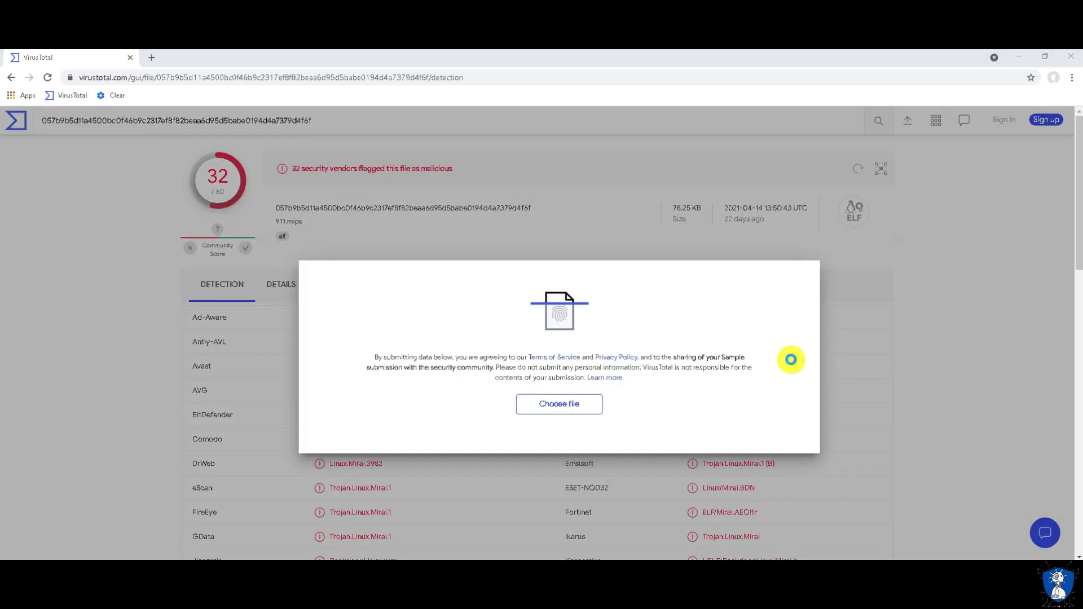
Submit the 3966b4d4 JAR sample to VirusTotal and highlight its summary line on flagging vendors.
{"action": "left_click", "coordinate": [791, 359]}
{"action": "scroll", "coordinate": [530, 164], "scroll_direction": "down", "scroll_amount": 3}
{"action": "left_click", "coordinate": [169, 242]}
{"action": "left_click", "coordinate": [445, 301]}
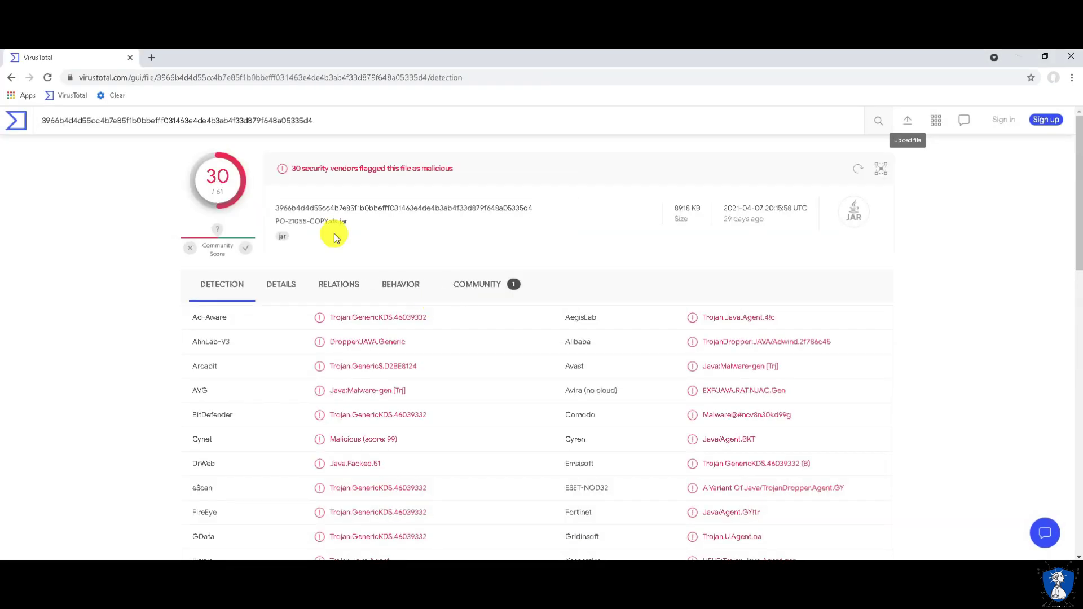
{"action": "left_click_drag", "start_coordinate": [452, 170], "coordinate": [291, 169]}
Submit the 85cf2cf2 PPT sample to VirusTotal, highlight its summary line on flagging vendors and look through the detections.
{"action": "left_click", "coordinate": [907, 121]}
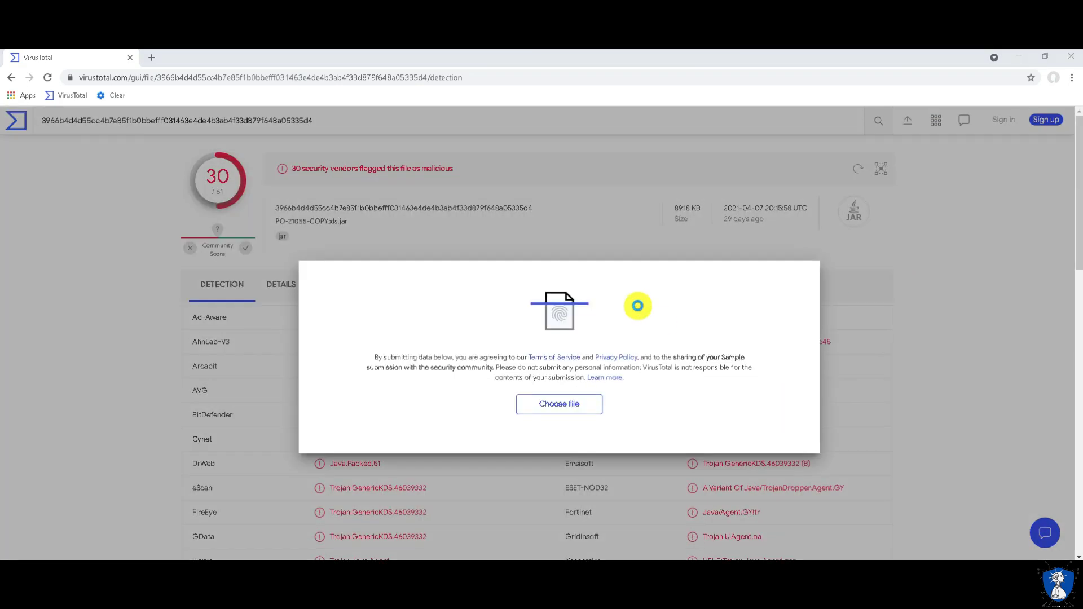
{"action": "left_click", "coordinate": [637, 306]}
{"action": "left_click", "coordinate": [532, 269]}
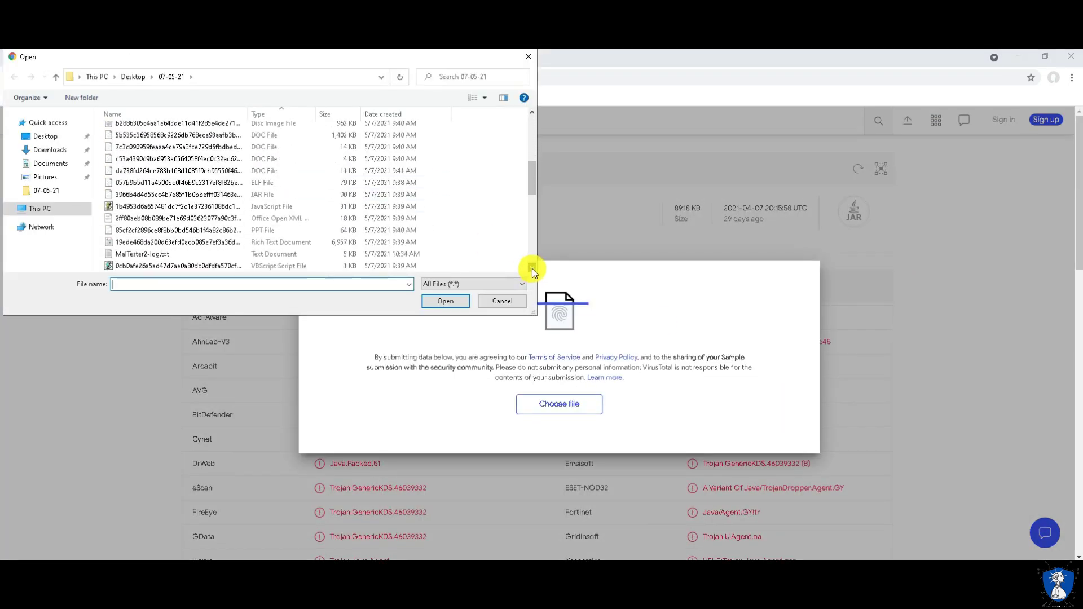
{"action": "left_click", "coordinate": [178, 230]}
{"action": "left_click", "coordinate": [440, 303]}
{"action": "left_click_drag", "start_coordinate": [453, 170], "coordinate": [292, 169]}
{"action": "scroll", "coordinate": [857, 379], "scroll_direction": "down", "scroll_amount": 15}
{"action": "scroll", "coordinate": [848, 290], "scroll_direction": "up", "scroll_amount": 15}
Submit the 6685d270 VBScript sample to VirusTotal and highlight its summary line on flagging vendors.
{"action": "left_click", "coordinate": [907, 120]}
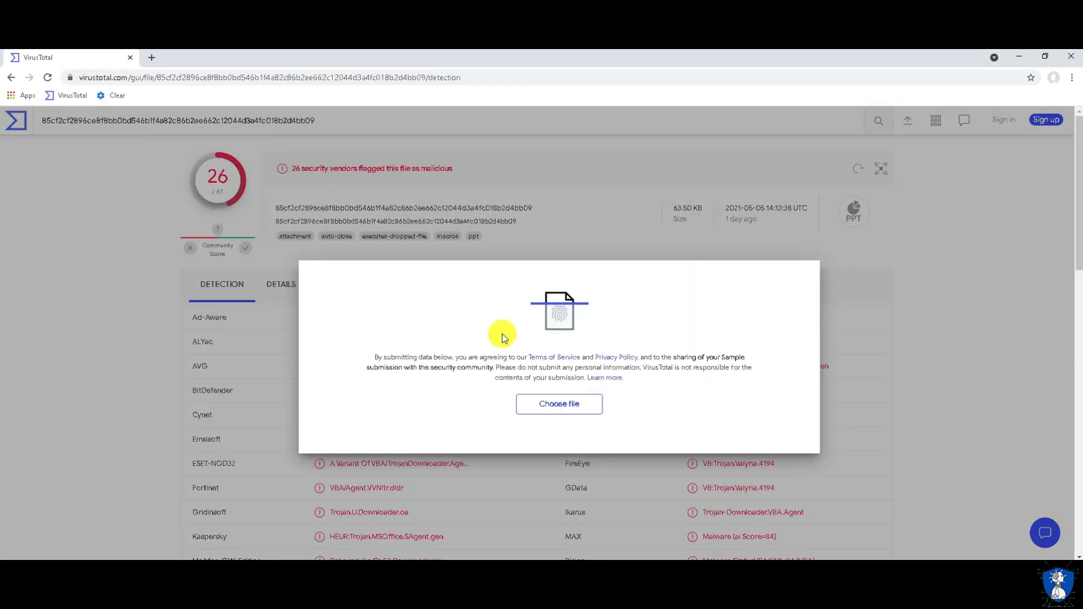
{"action": "left_click", "coordinate": [505, 335]}
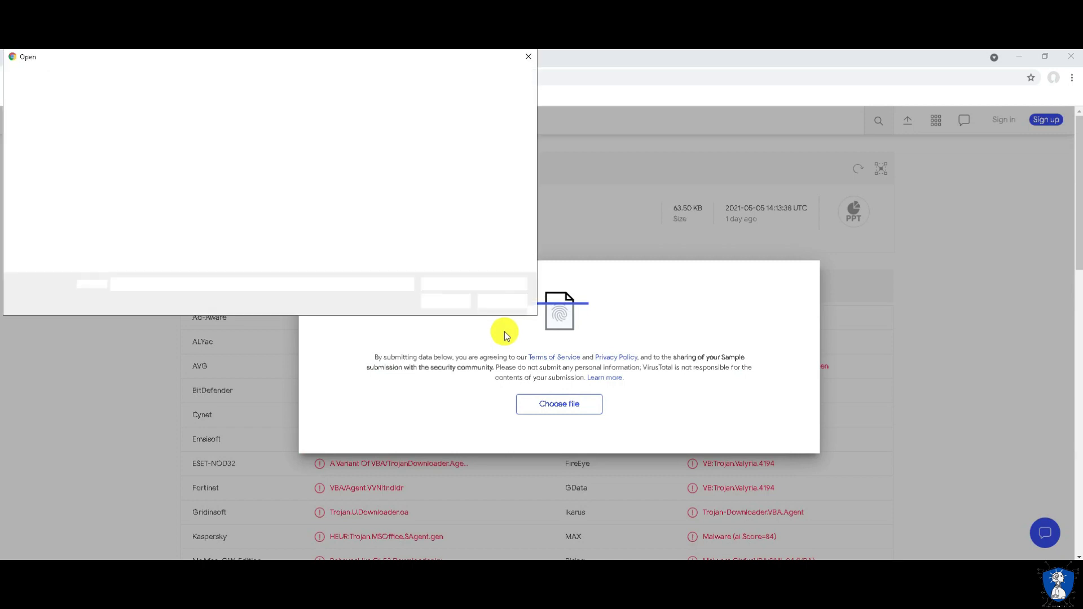
{"action": "left_click", "coordinate": [533, 270]}
{"action": "left_click", "coordinate": [533, 269]}
{"action": "left_click", "coordinate": [361, 242]}
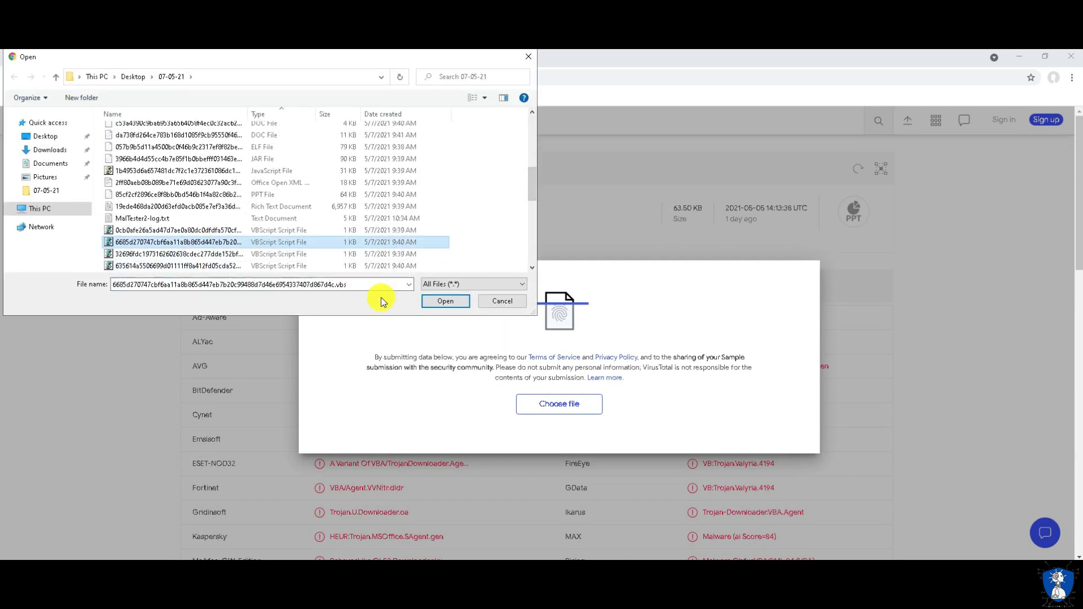
{"action": "left_click", "coordinate": [445, 300]}
{"action": "left_click_drag", "start_coordinate": [293, 169], "coordinate": [448, 169]}
Submit the 2cf291ca XLS sample from the 07-05-21 folder to VirusTotal.
{"action": "left_click", "coordinate": [907, 120]}
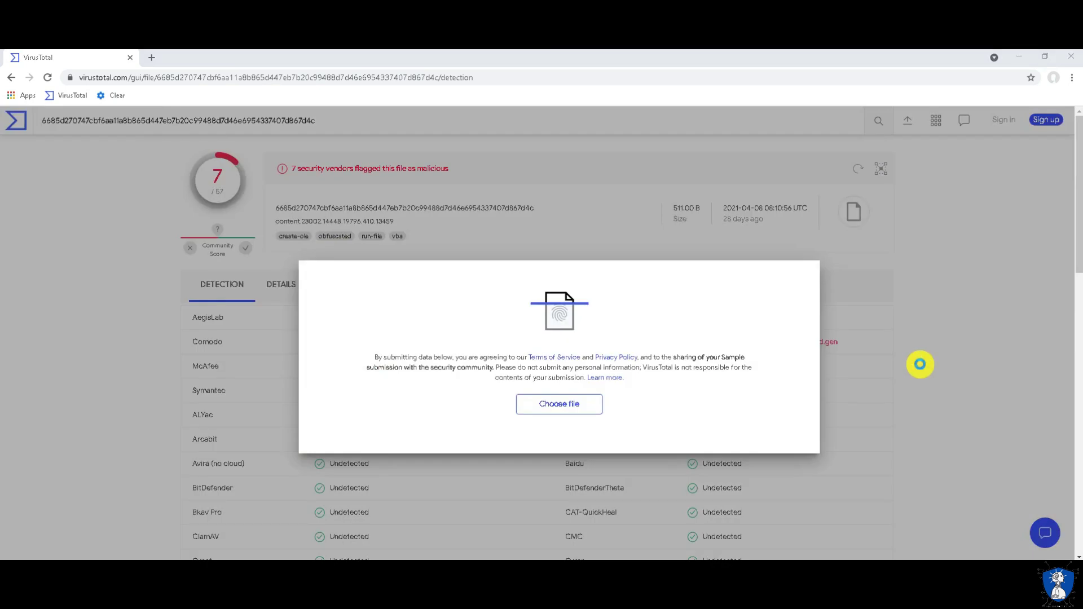
{"action": "left_click_drag", "start_coordinate": [530, 138], "coordinate": [530, 270]}
{"action": "left_click", "coordinate": [389, 207]}
{"action": "key", "text": "Return"}
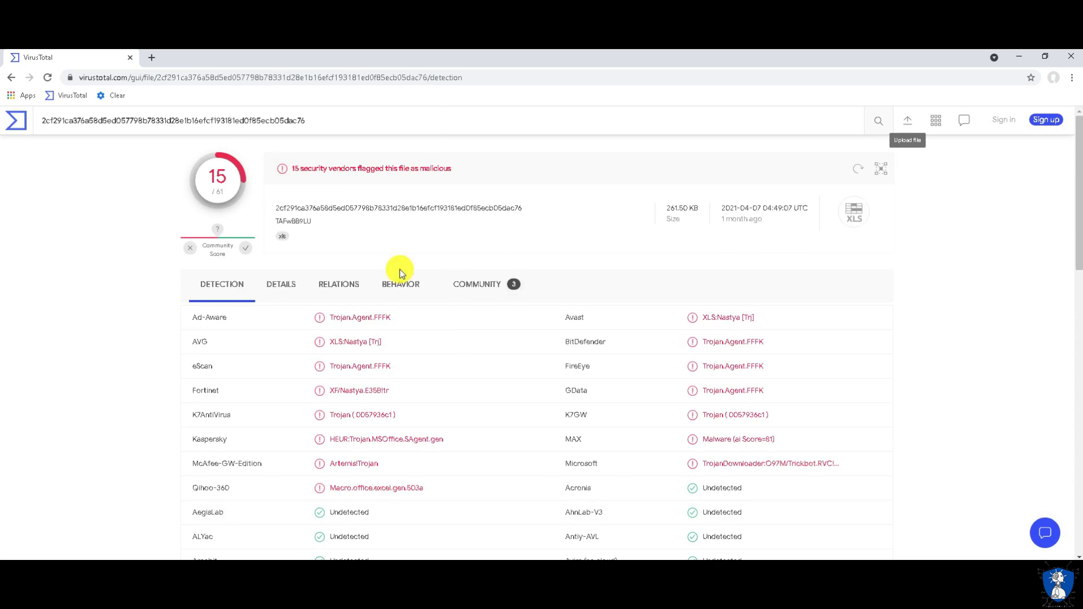
Highlight the vendor detections in the XLS sample's report, clear the selection and close the browser.
{"action": "left_click_drag", "start_coordinate": [330, 317], "coordinate": [942, 455]}
{"action": "left_click", "coordinate": [941, 455]}
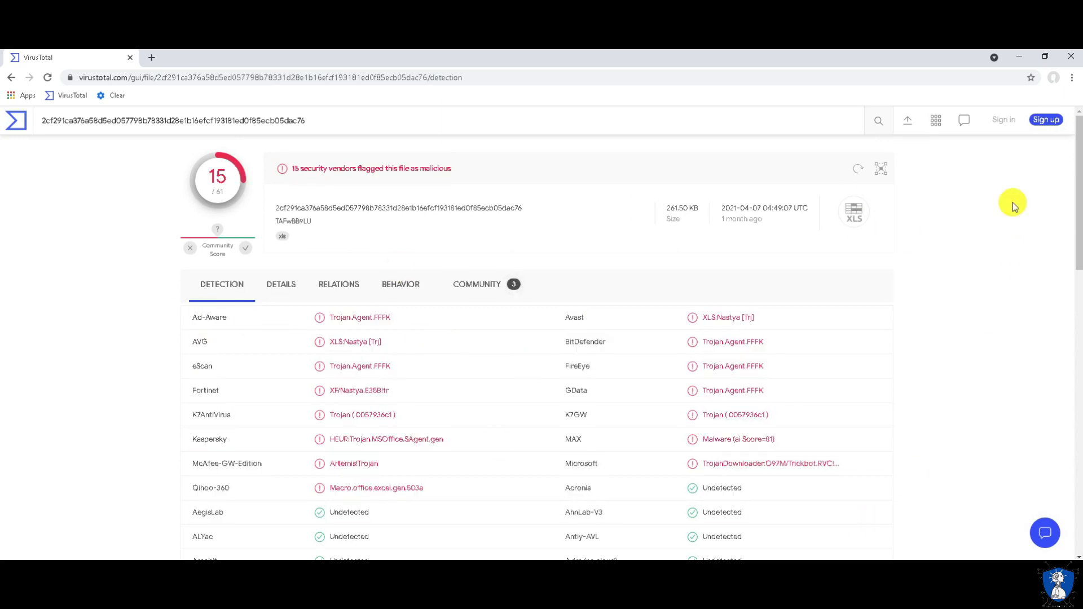
{"action": "left_click", "coordinate": [1069, 58]}
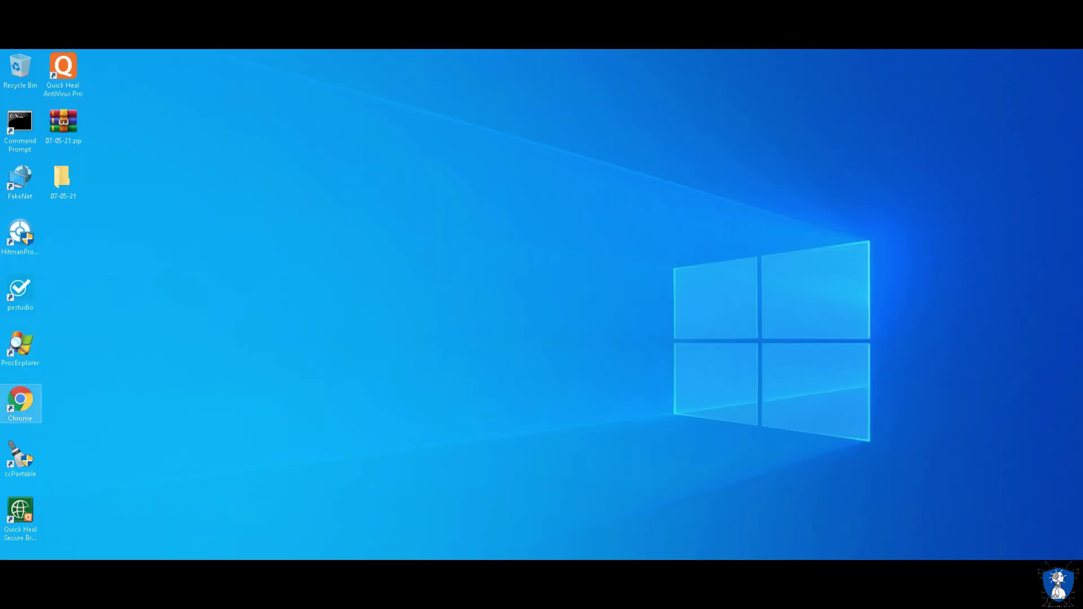